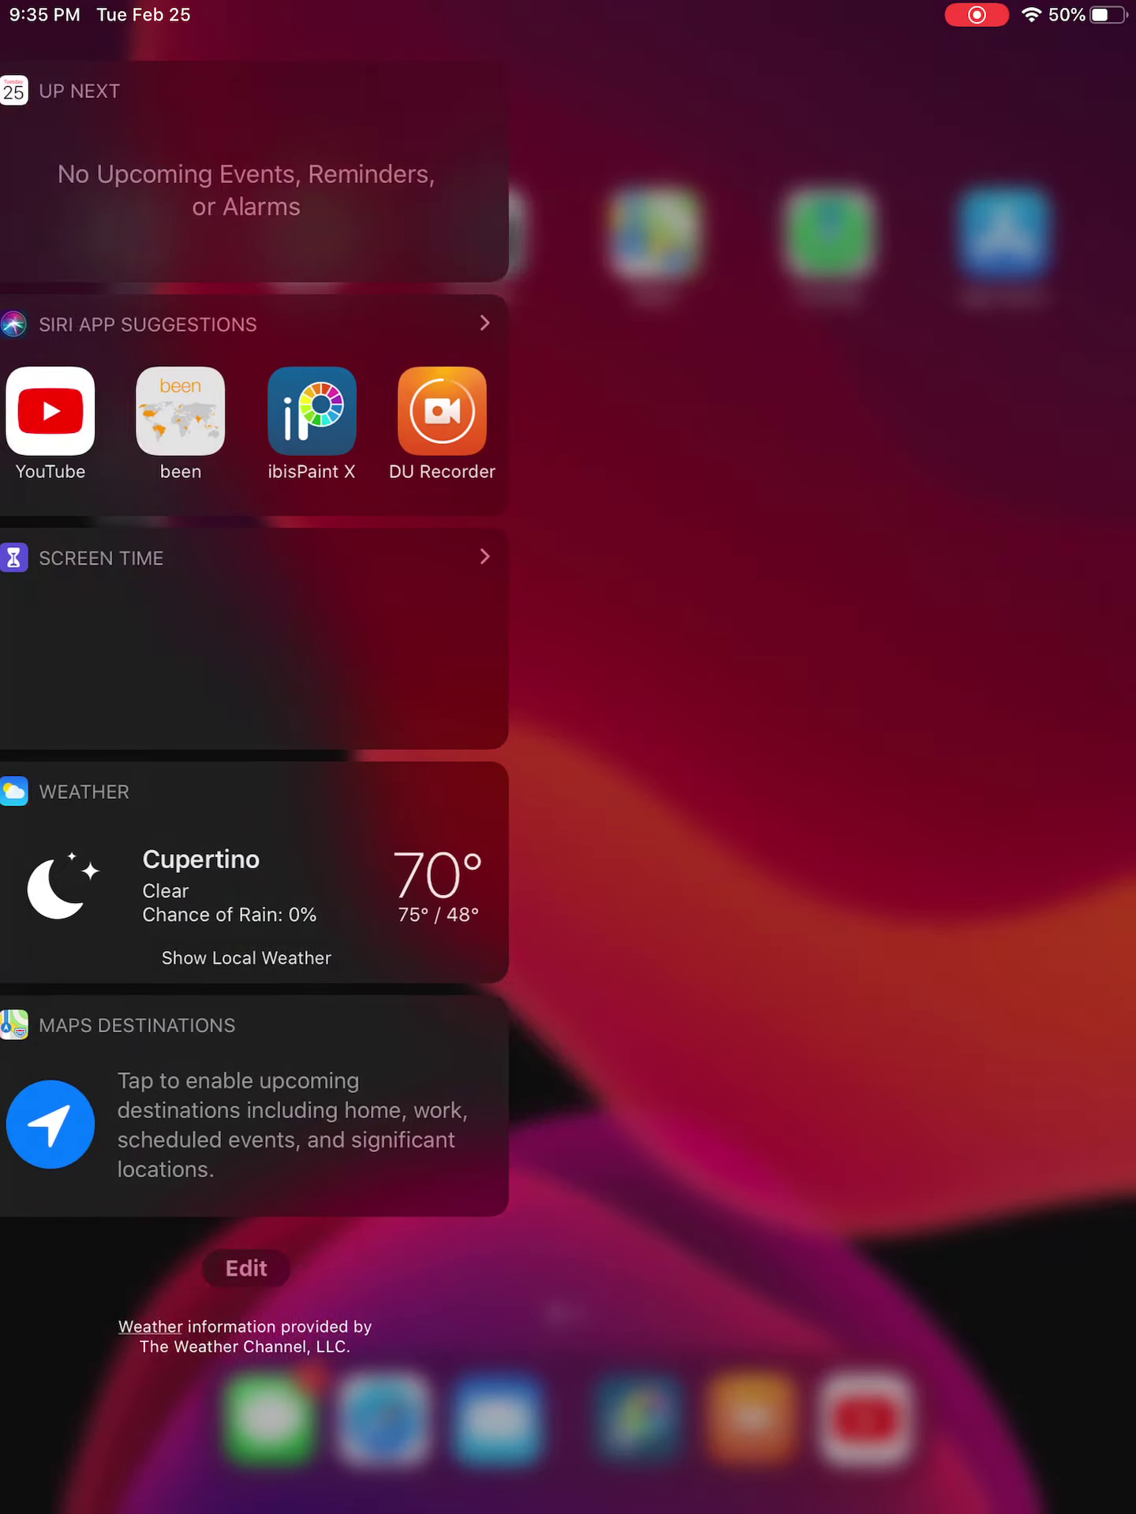
- Glance at the been app's US state map, then open the map drawing in ibisPaint X
left_click(256, 411)
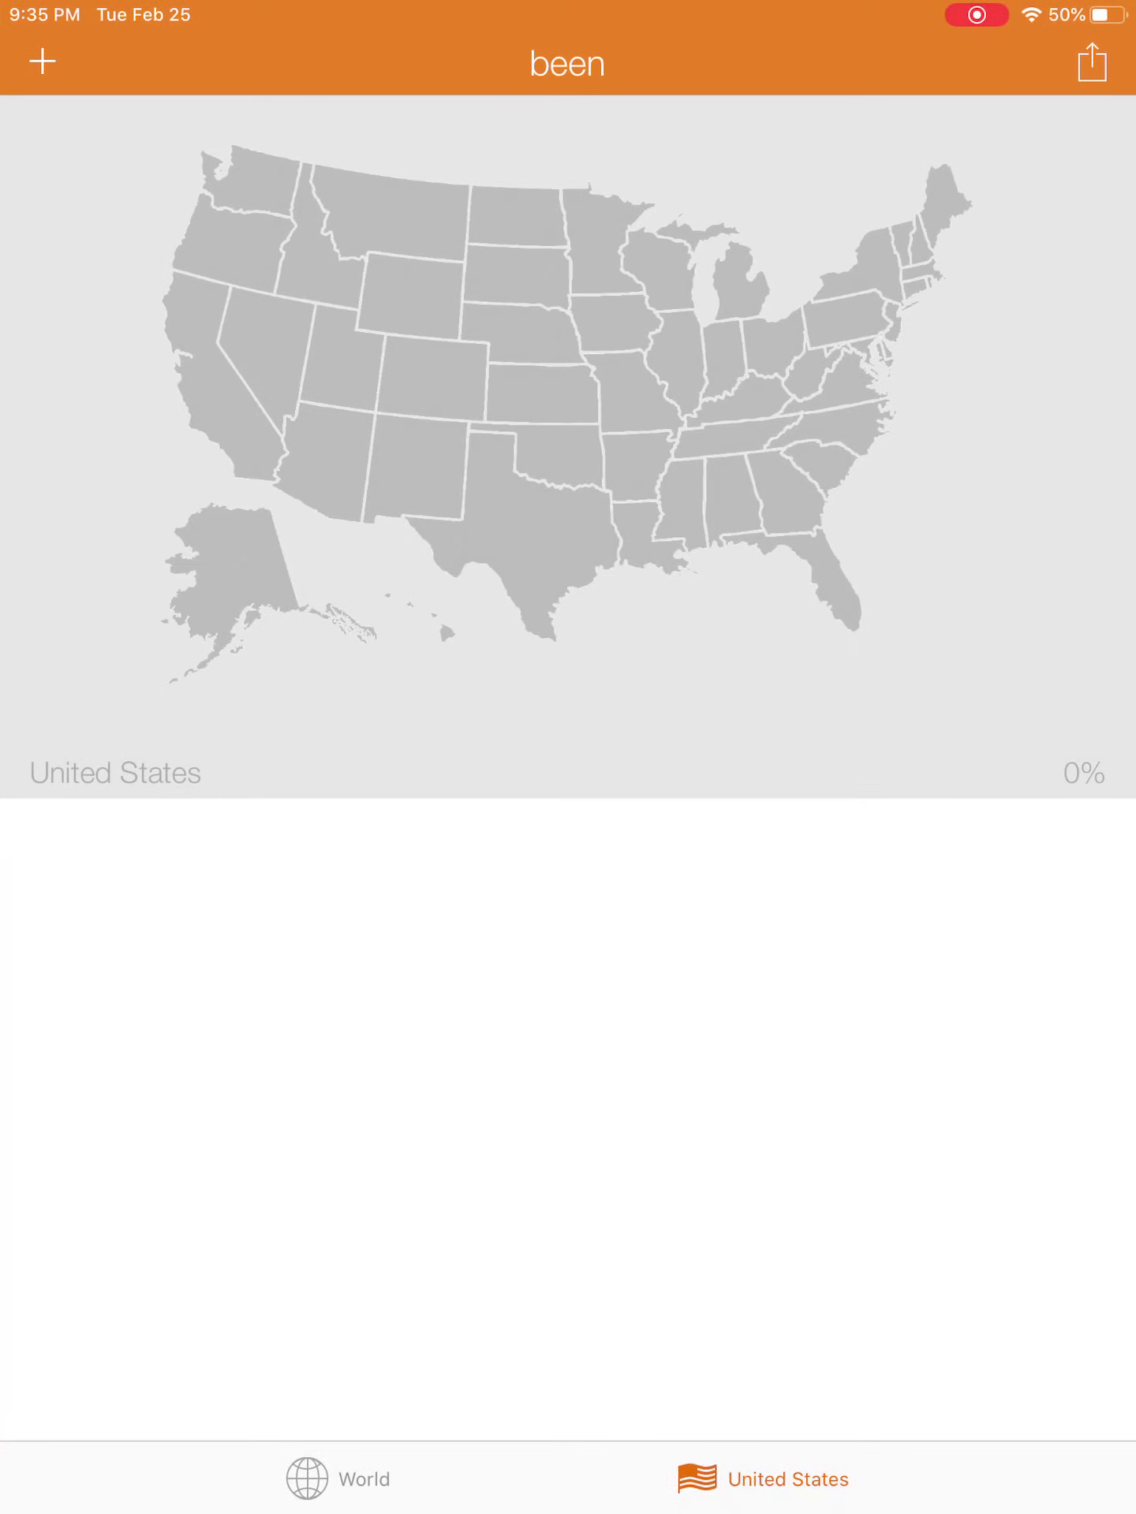
left_click_drag(568, 1508, 569, 757)
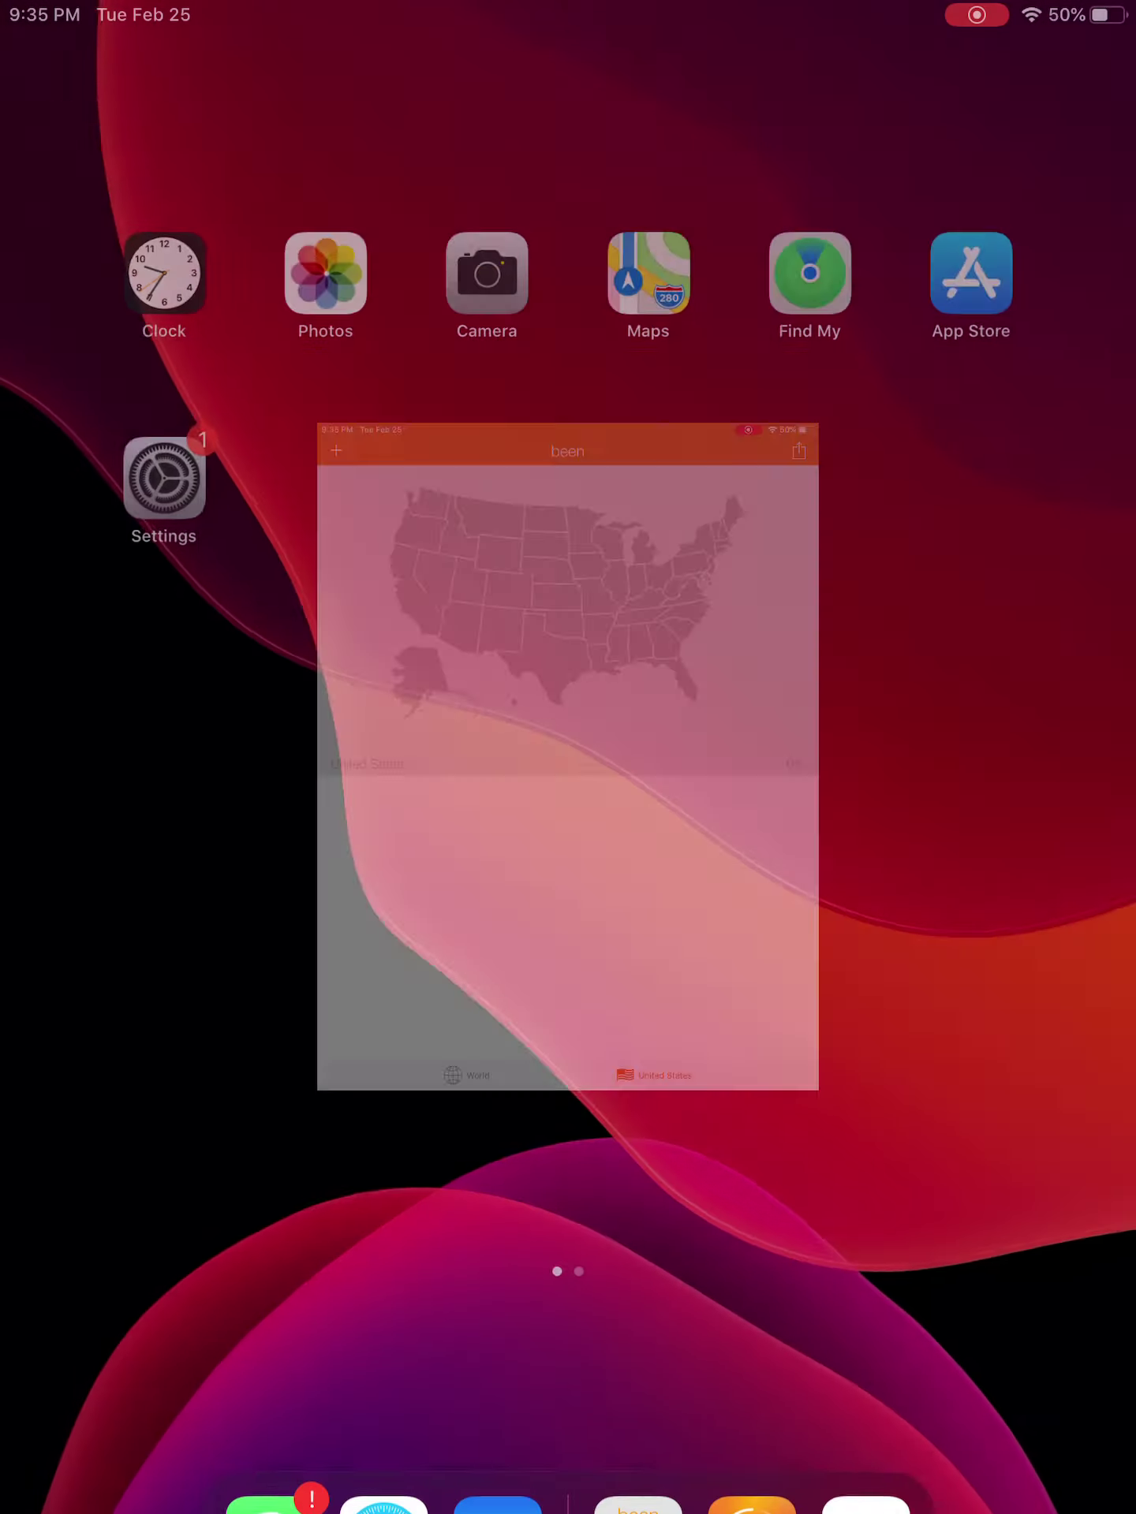
left_click_drag(24, 758, 711, 757)
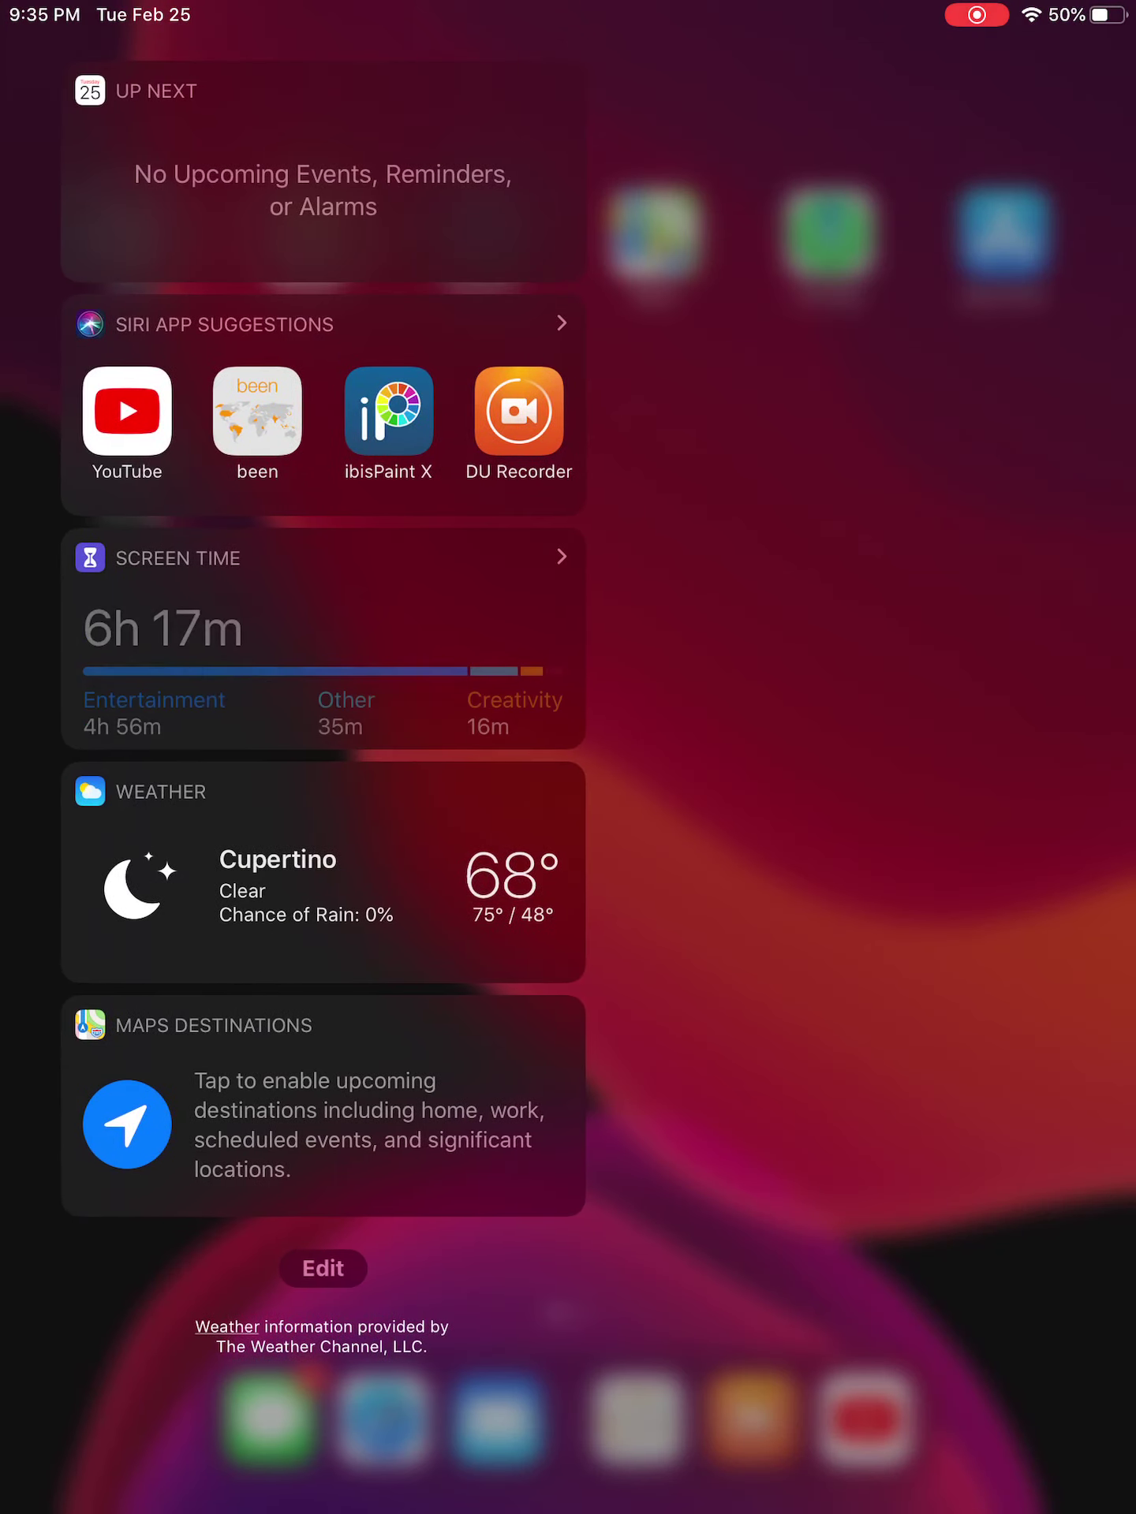
left_click(389, 410)
- Zoom into the western US and paint Nevada solid blue, edges and interior
mouse_move(592, 828)
left_mouse_down()
mouse_move(769, 710)
mouse_move(592, 592)
left_mouse_up()
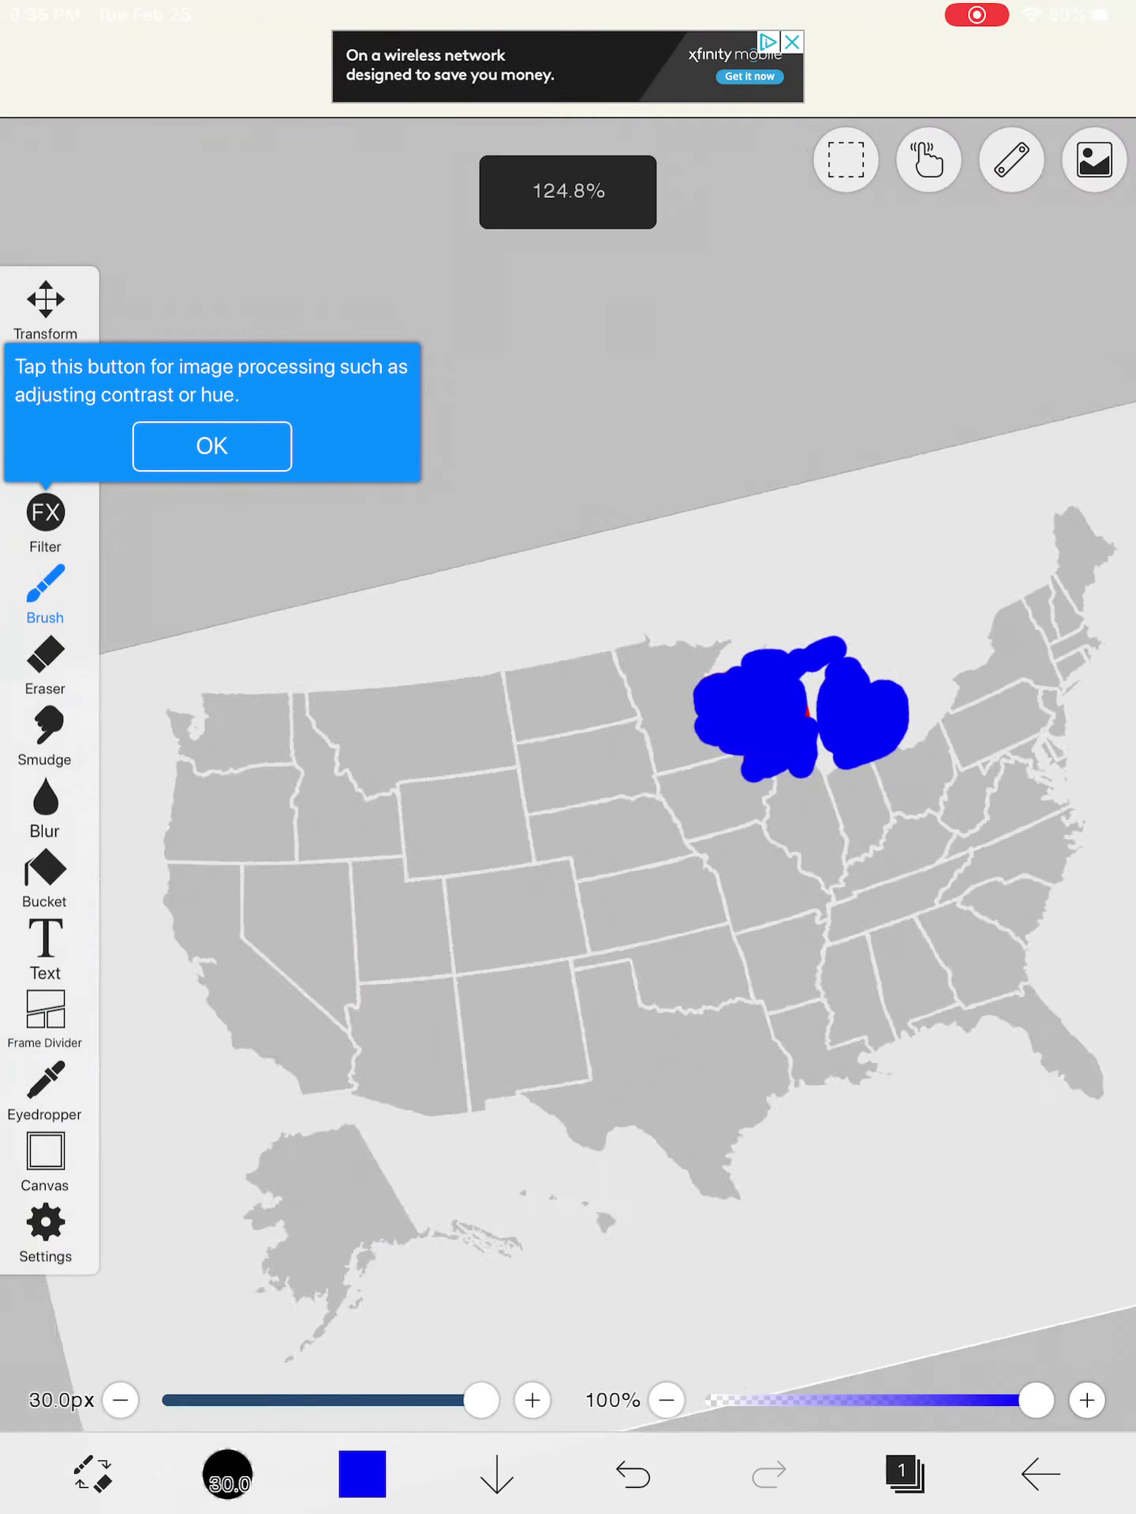
left_click_drag(473, 592, 650, 770)
scroll(663, 769, "up", 5)
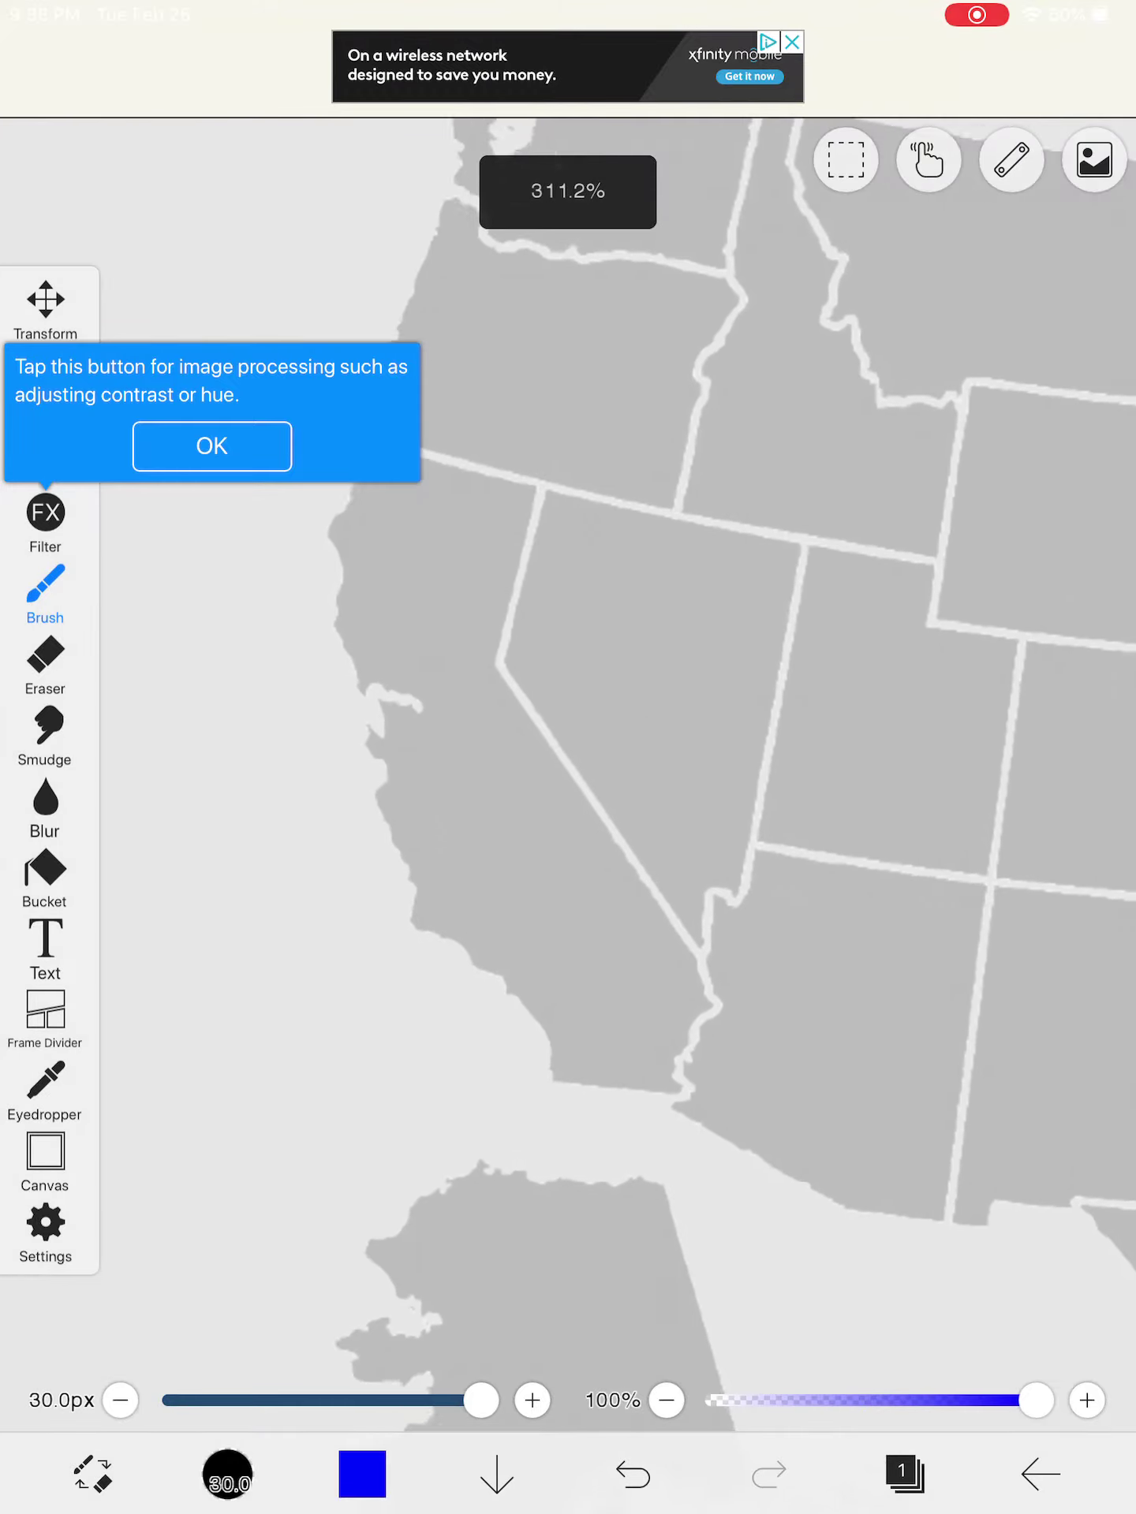
scroll(663, 770, "up", 5)
left_click_drag(663, 768, 533, 651)
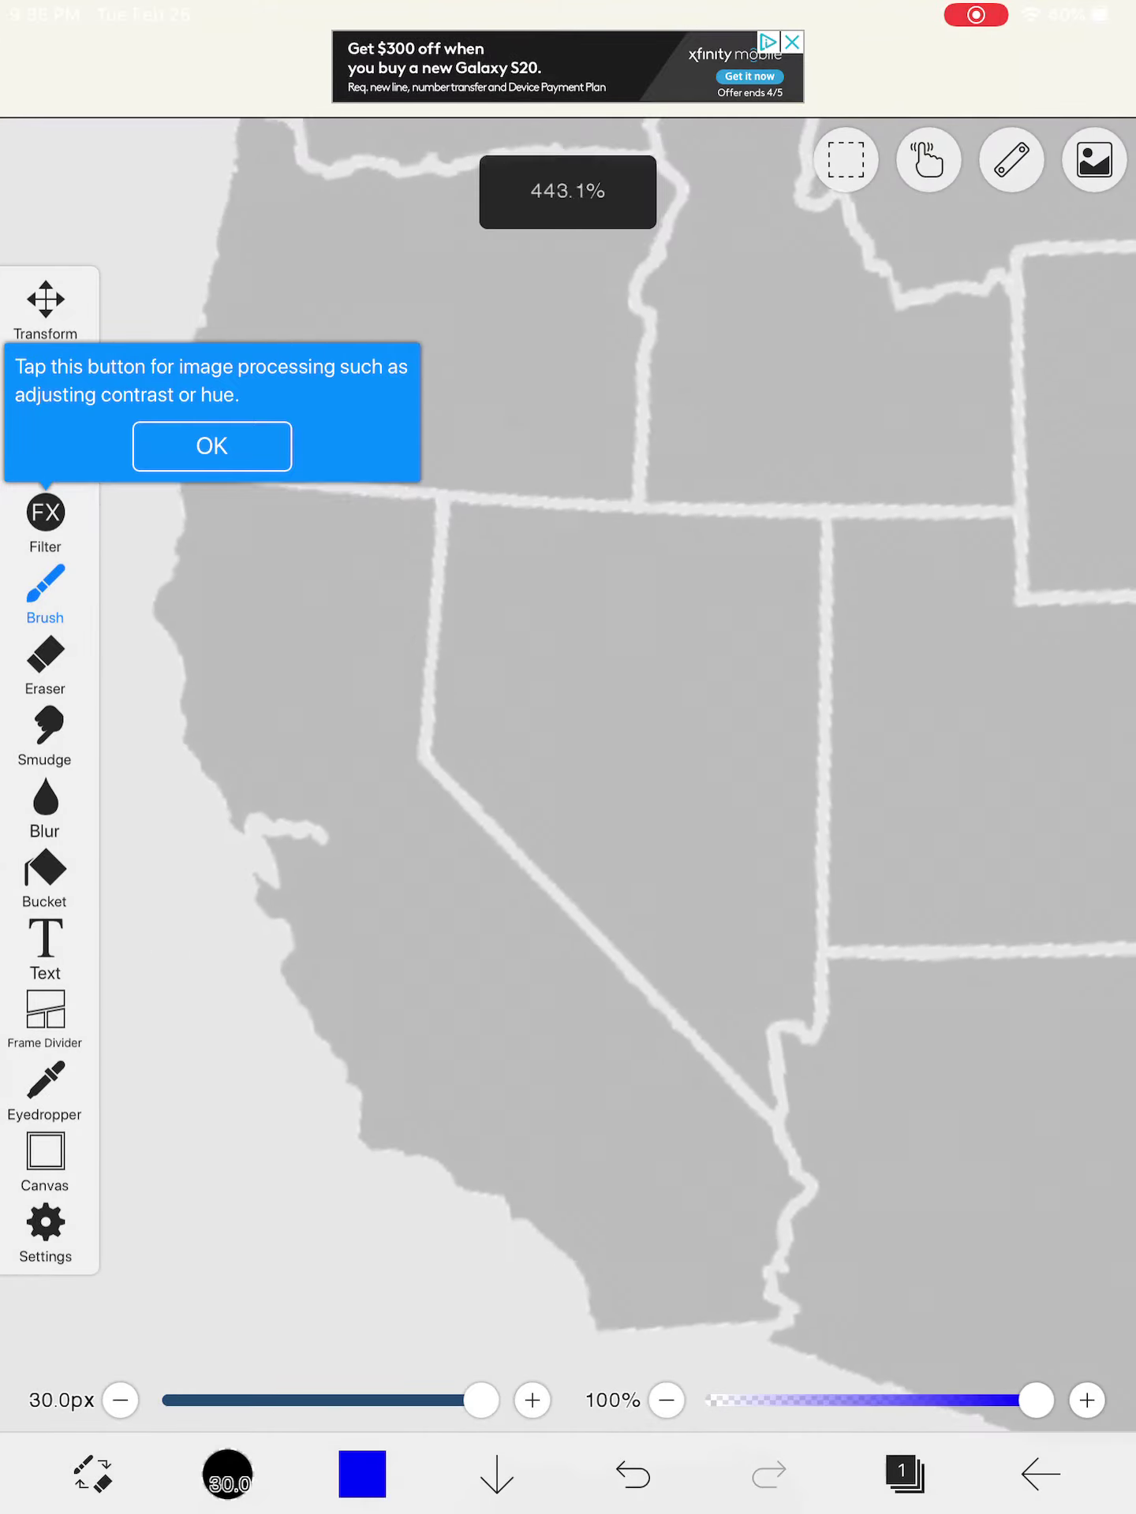
scroll(593, 591, "up", 4)
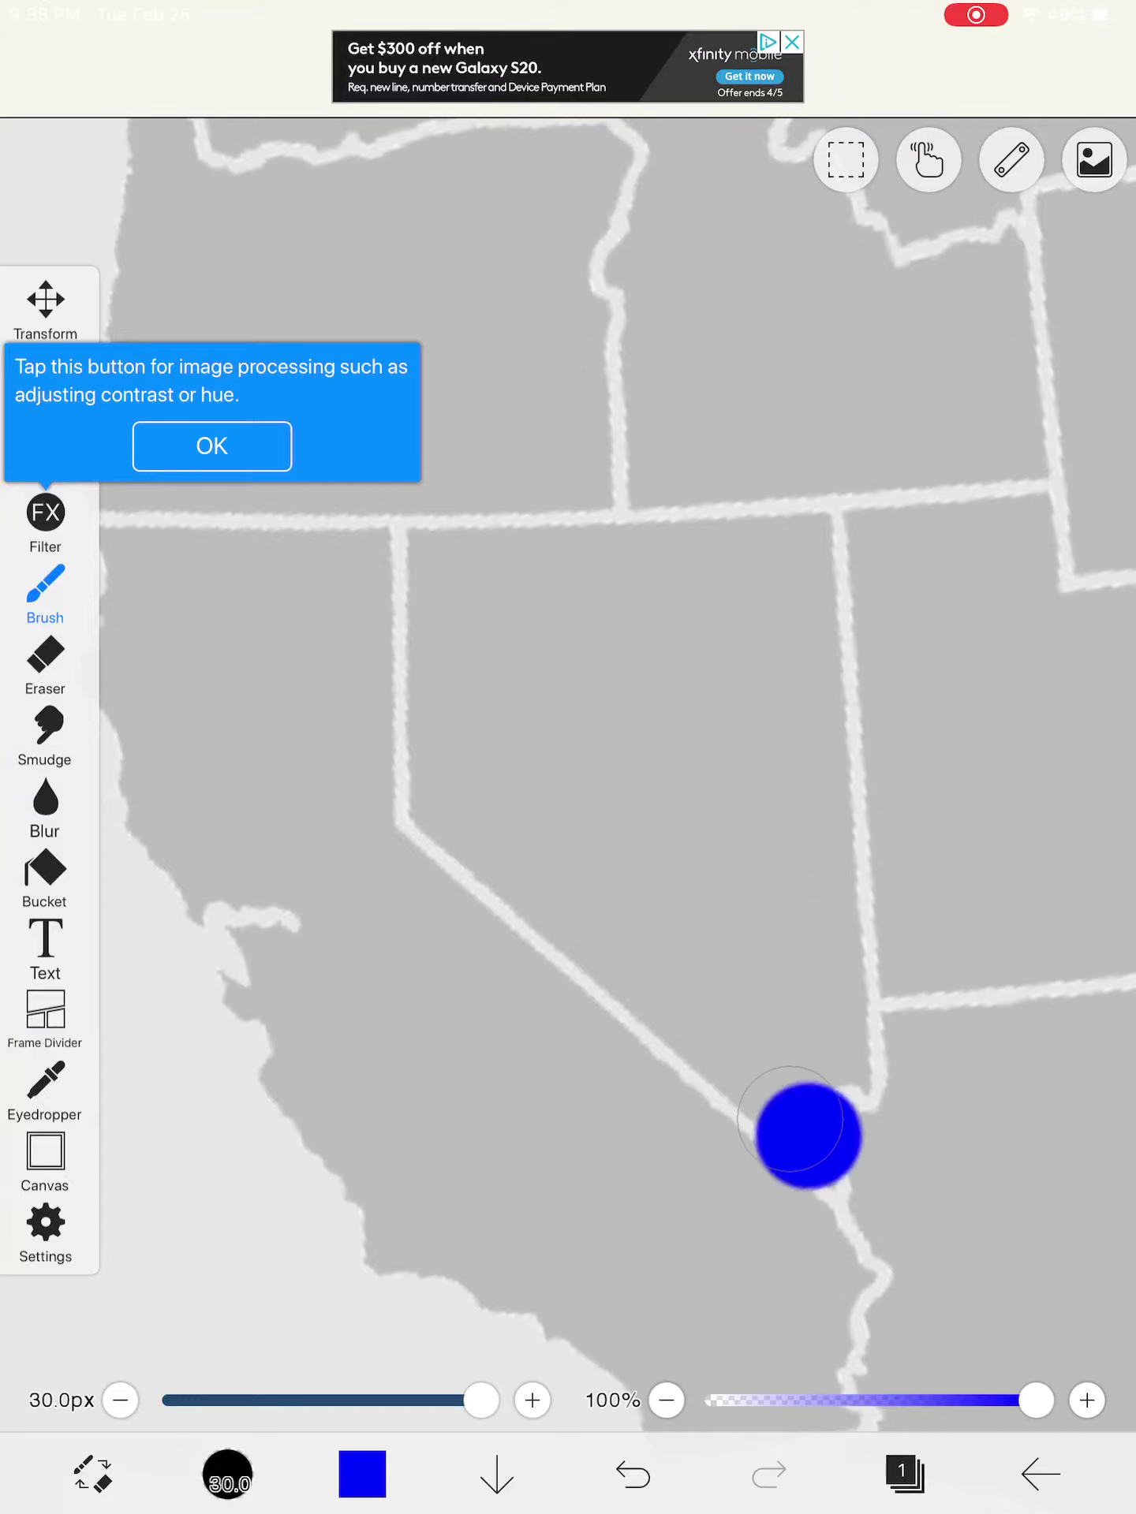
left_click_drag(621, 982, 501, 880)
mouse_move(406, 769)
left_mouse_down()
mouse_move(397, 591)
mouse_move(520, 514)
mouse_move(746, 503)
left_mouse_up()
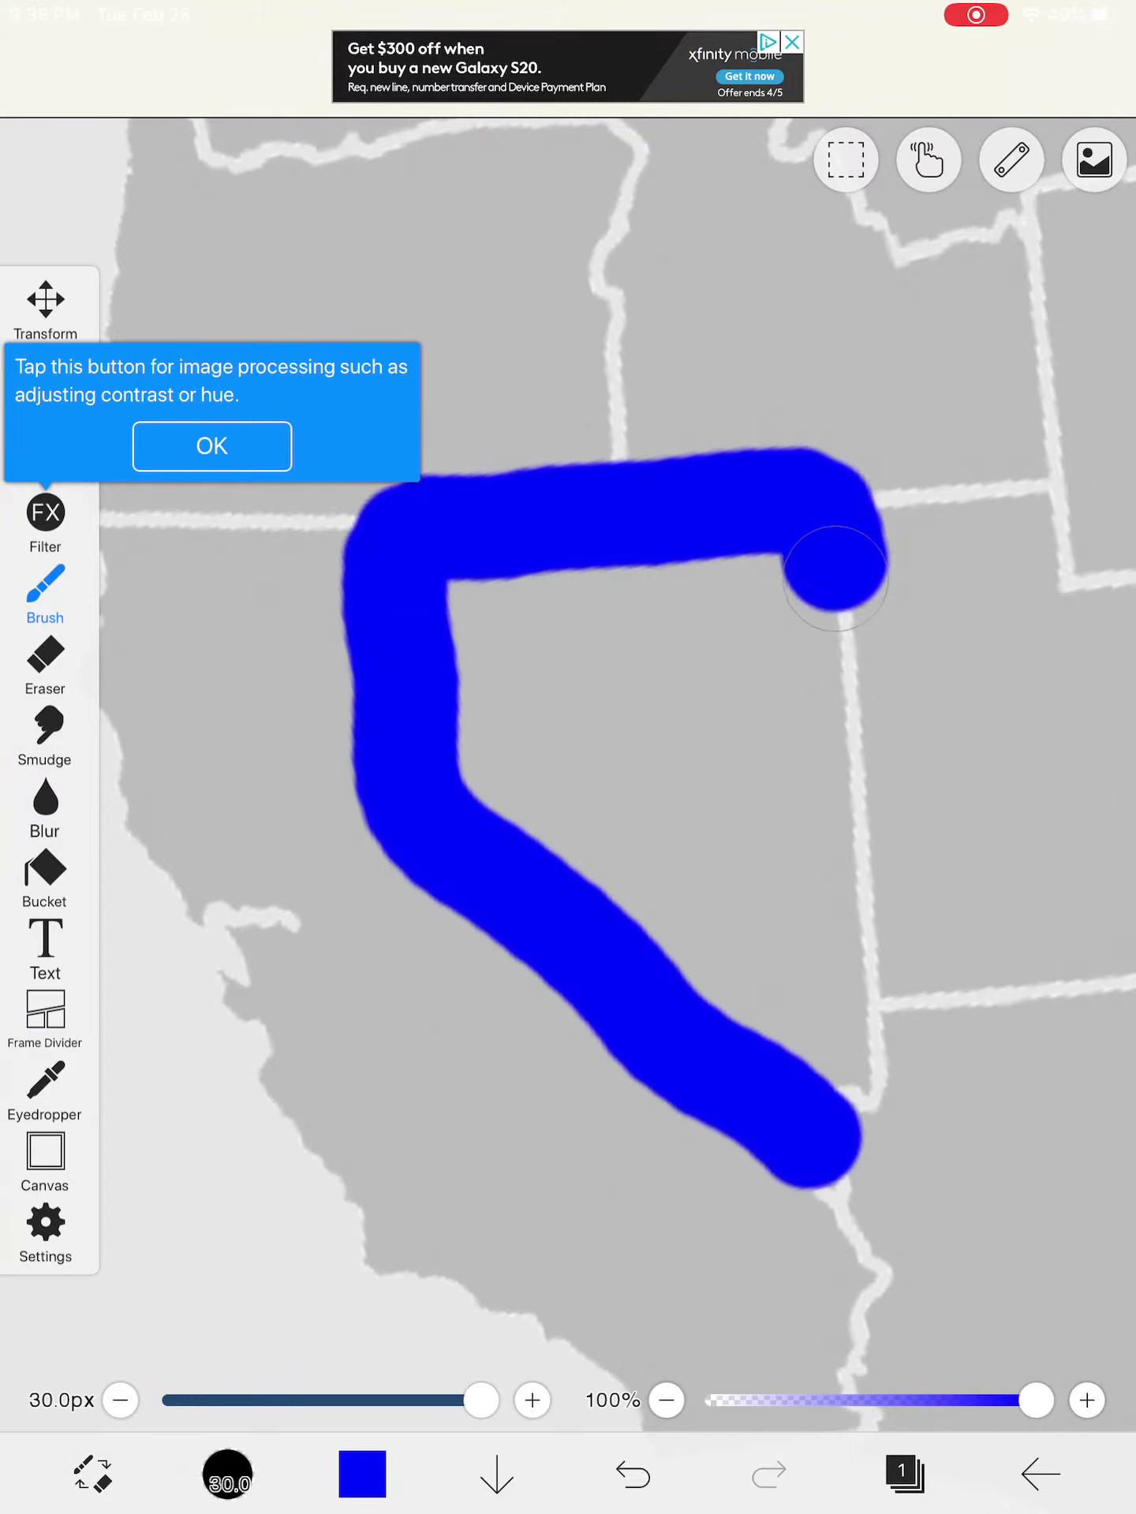
mouse_move(835, 571)
left_mouse_down()
mouse_move(846, 970)
mouse_move(706, 894)
mouse_move(567, 616)
mouse_move(641, 635)
left_mouse_up()
left_click_drag(733, 835, 743, 636)
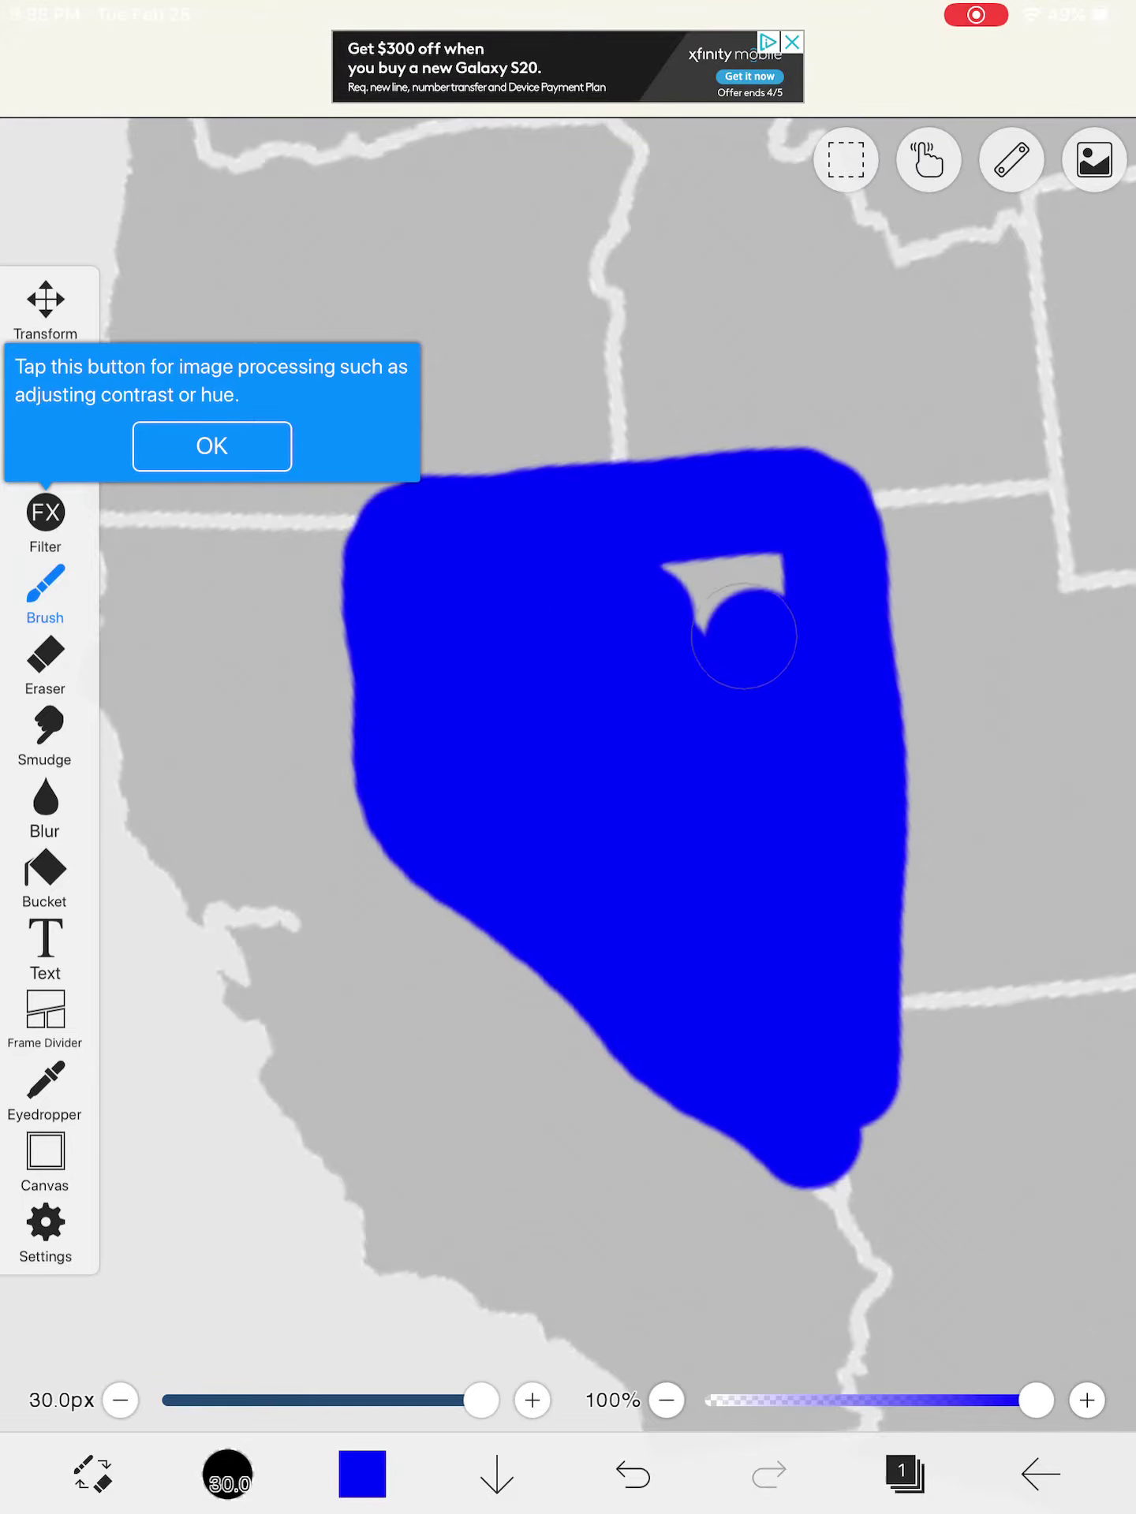
left_click(363, 1473)
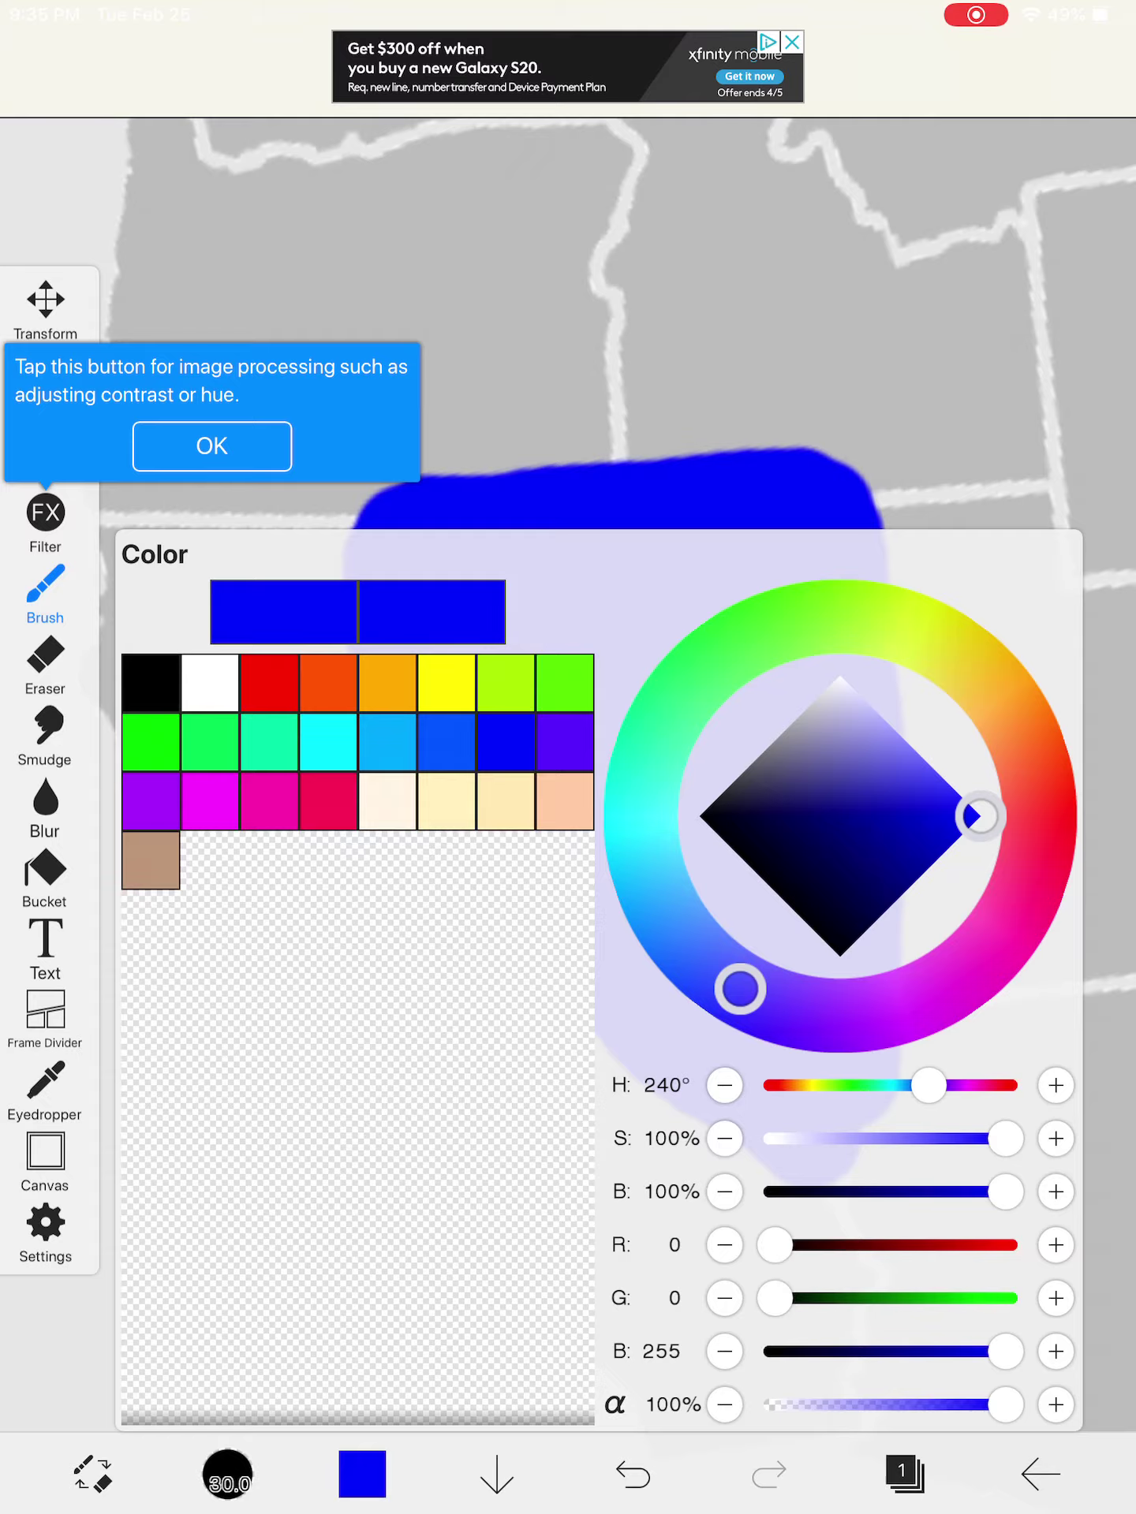
- Switch to red and paint Nevada's centre, south and northeast red
left_click(268, 682)
left_click(592, 355)
mouse_move(640, 734)
left_mouse_down()
mouse_move(686, 757)
mouse_move(711, 651)
mouse_move(594, 612)
left_mouse_up()
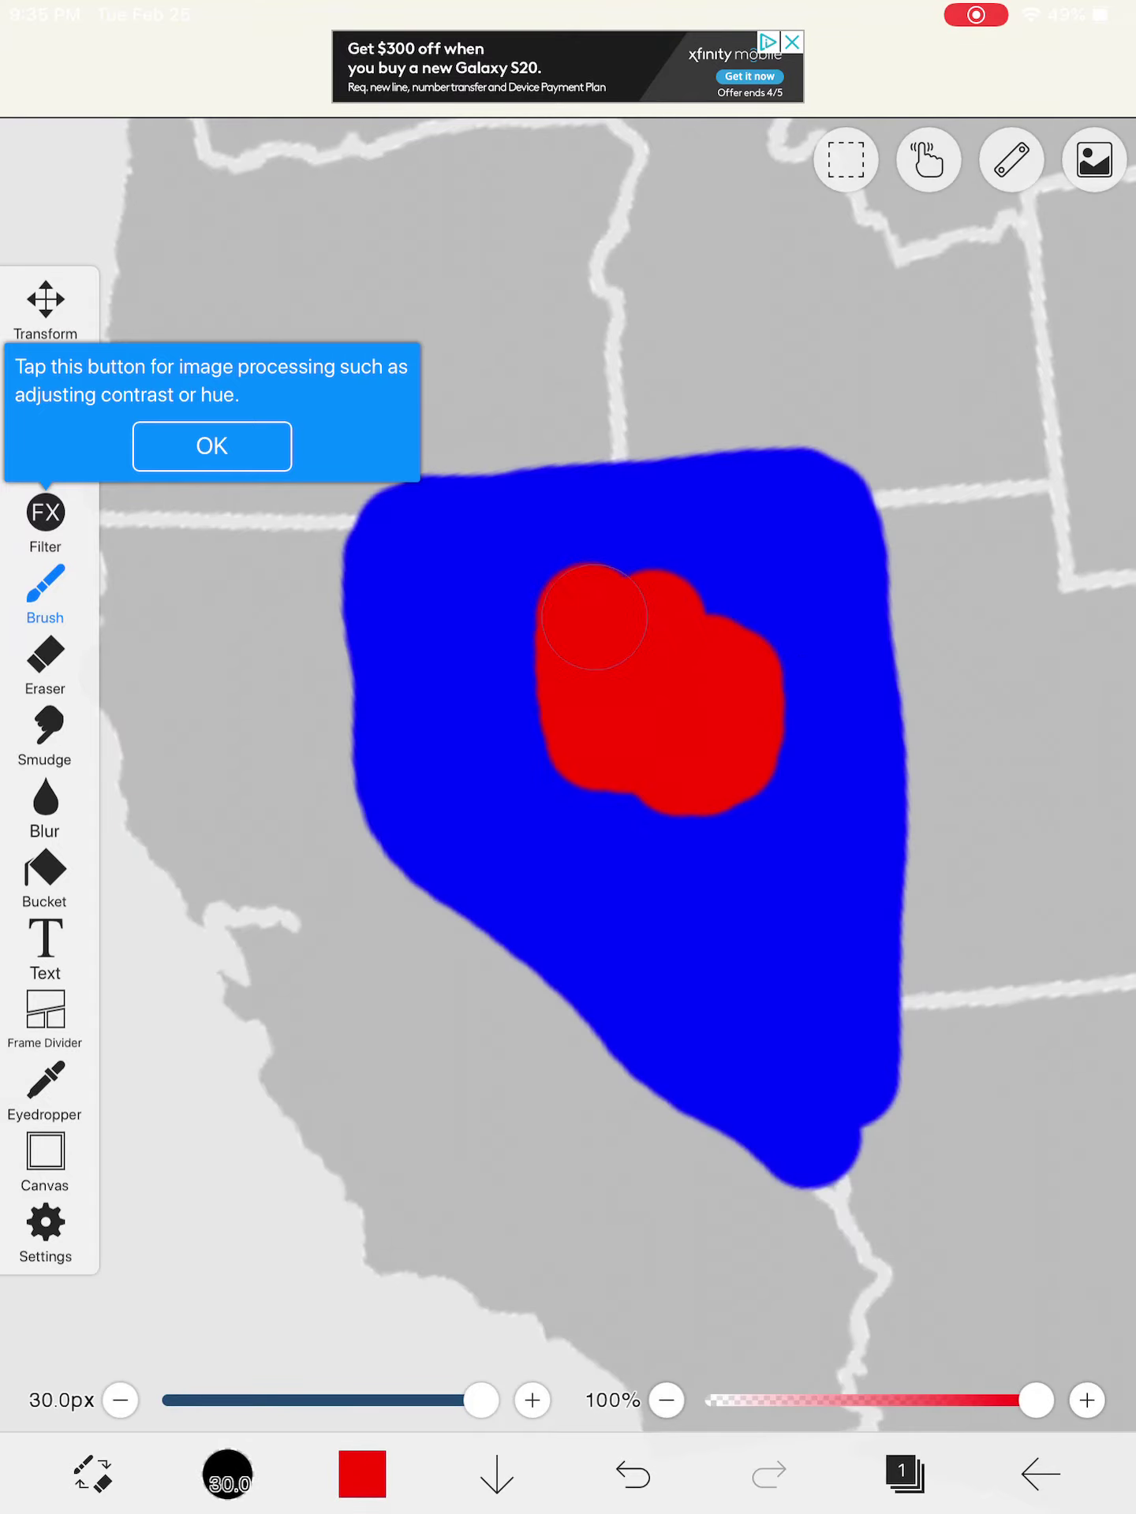
left_click_drag(699, 1000, 783, 970)
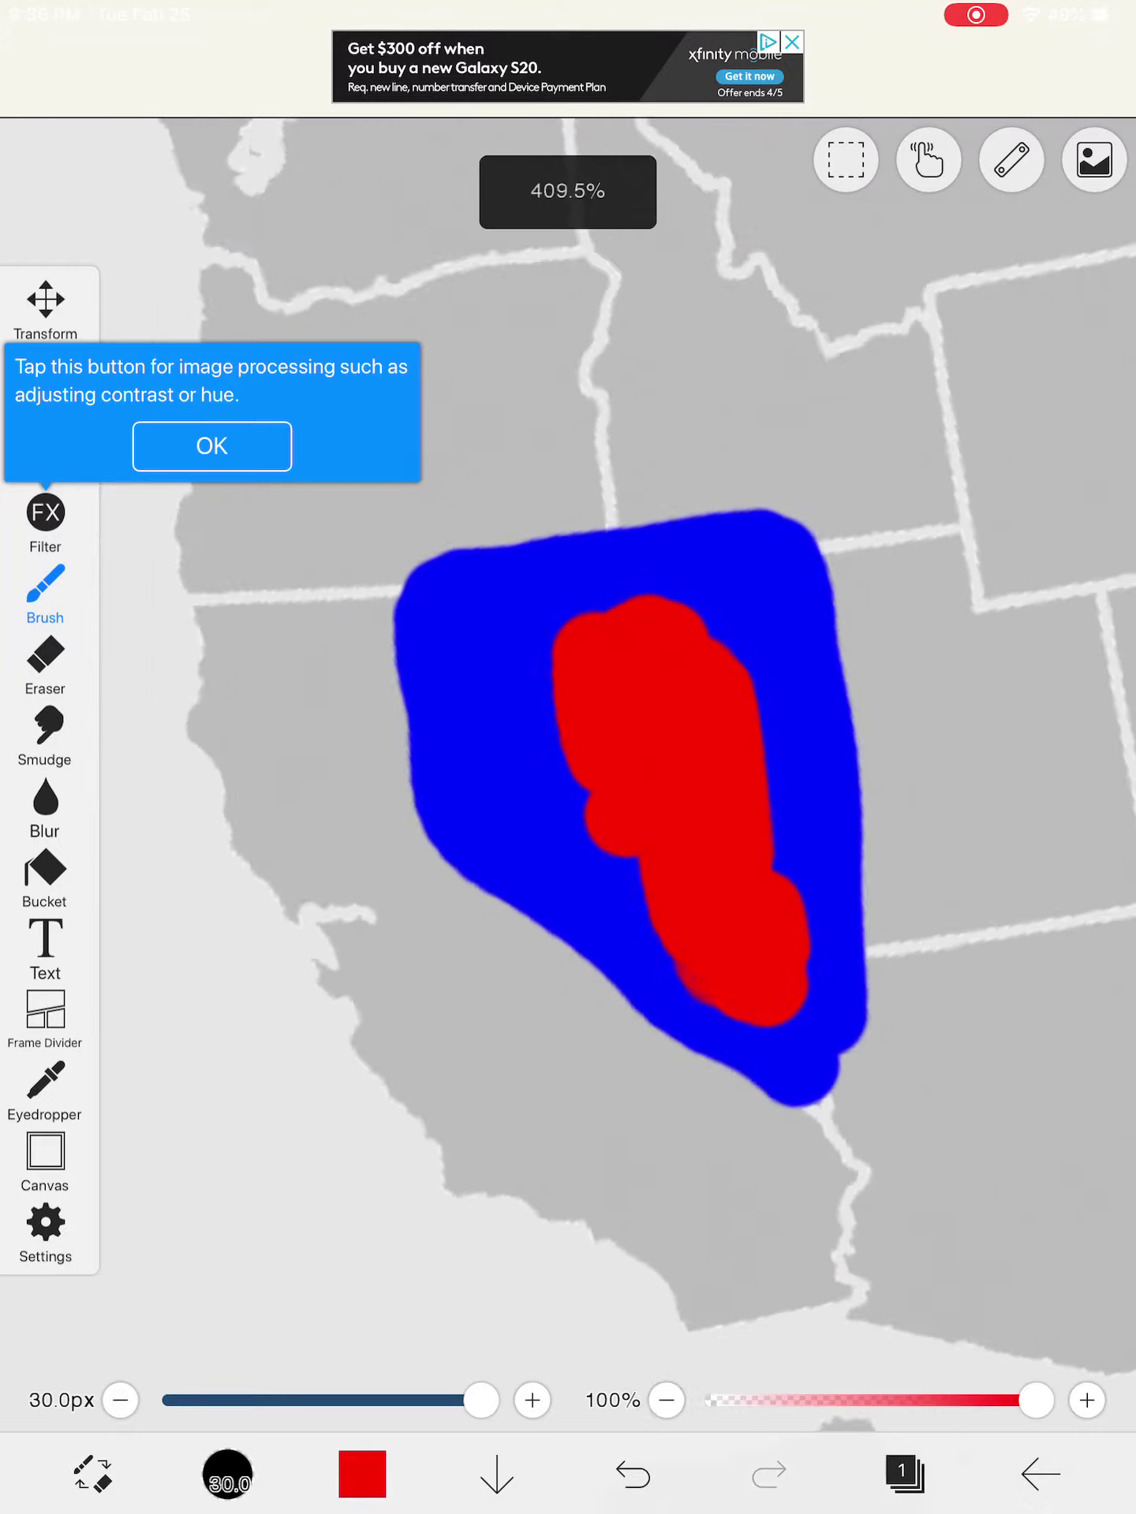
scroll(615, 710, "down", 3)
scroll(616, 710, "up", 4)
scroll(615, 711, "down", 2)
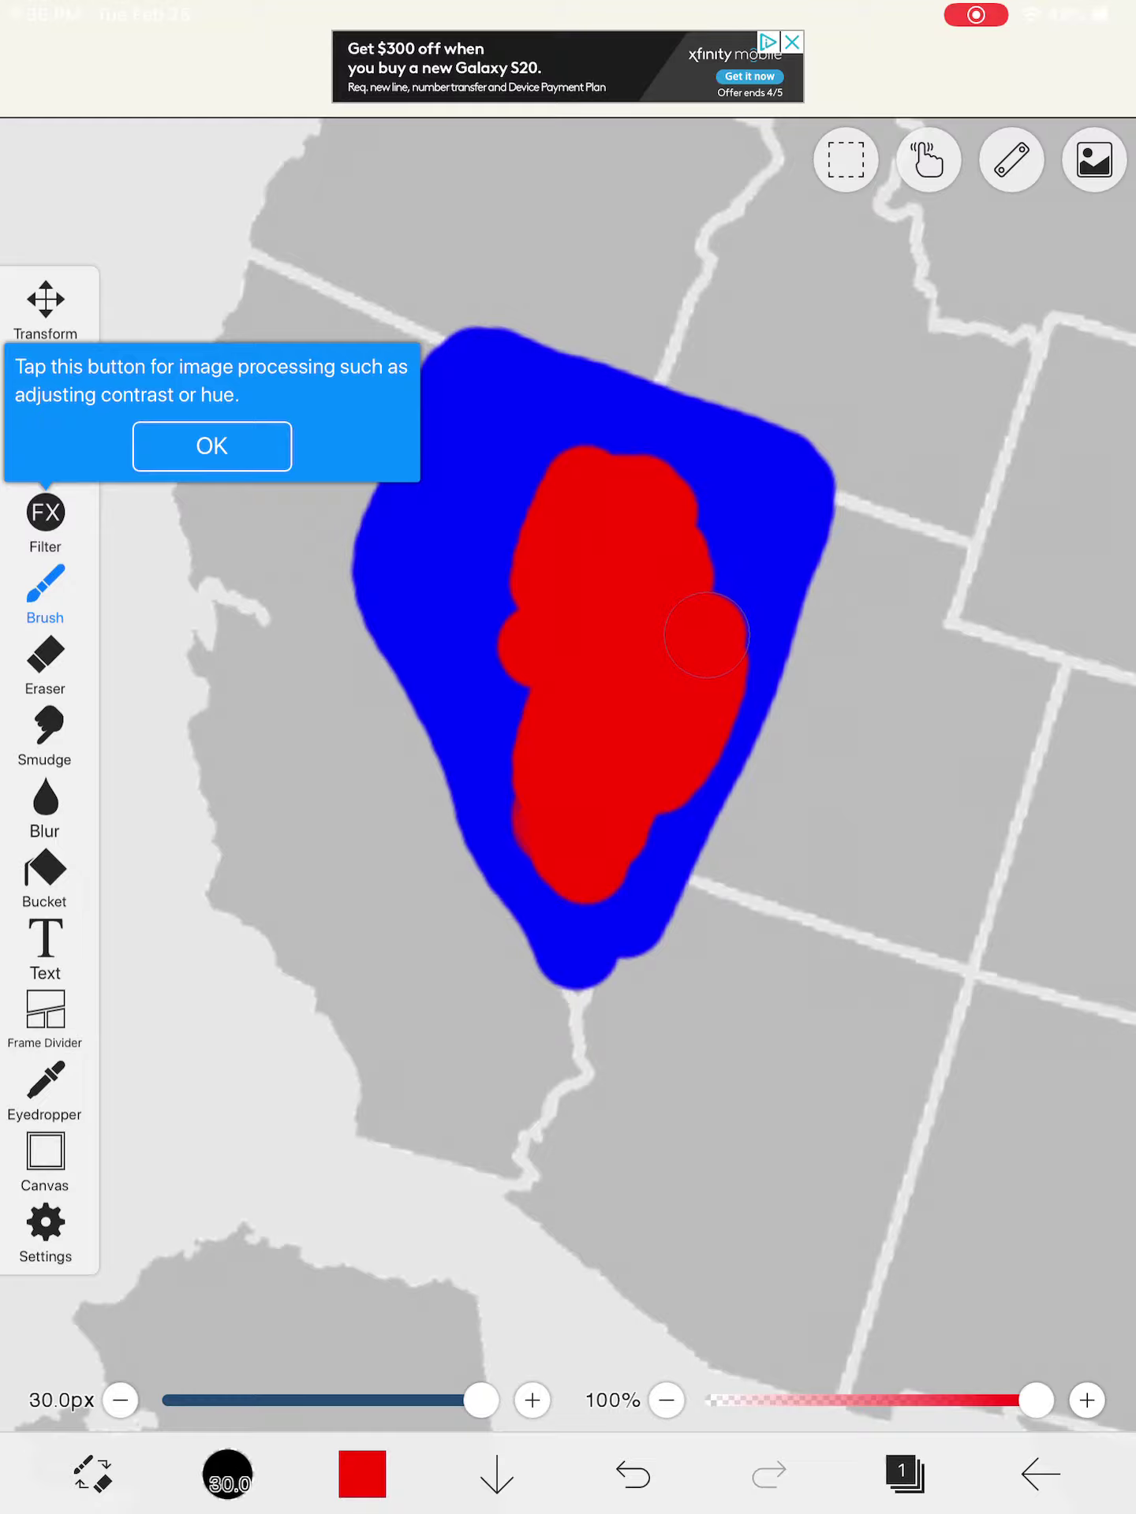
left_click_drag(705, 639, 808, 549)
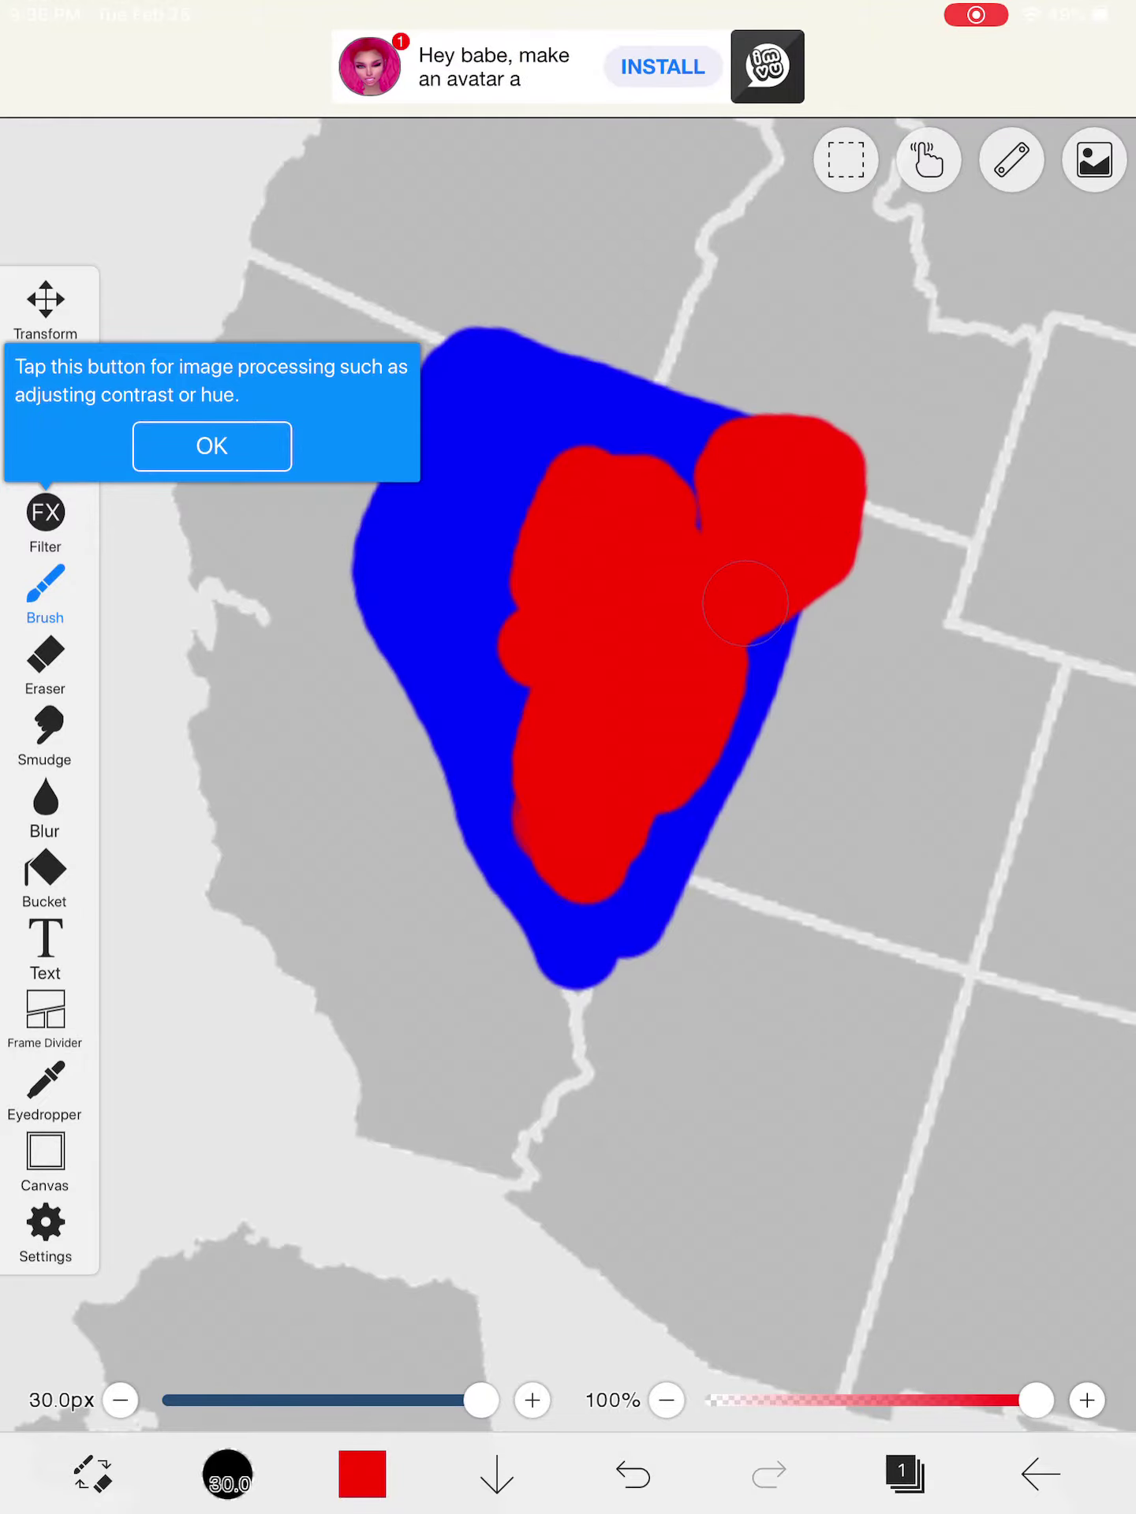
scroll(615, 591, "down", 4)
scroll(615, 591, "up", 4)
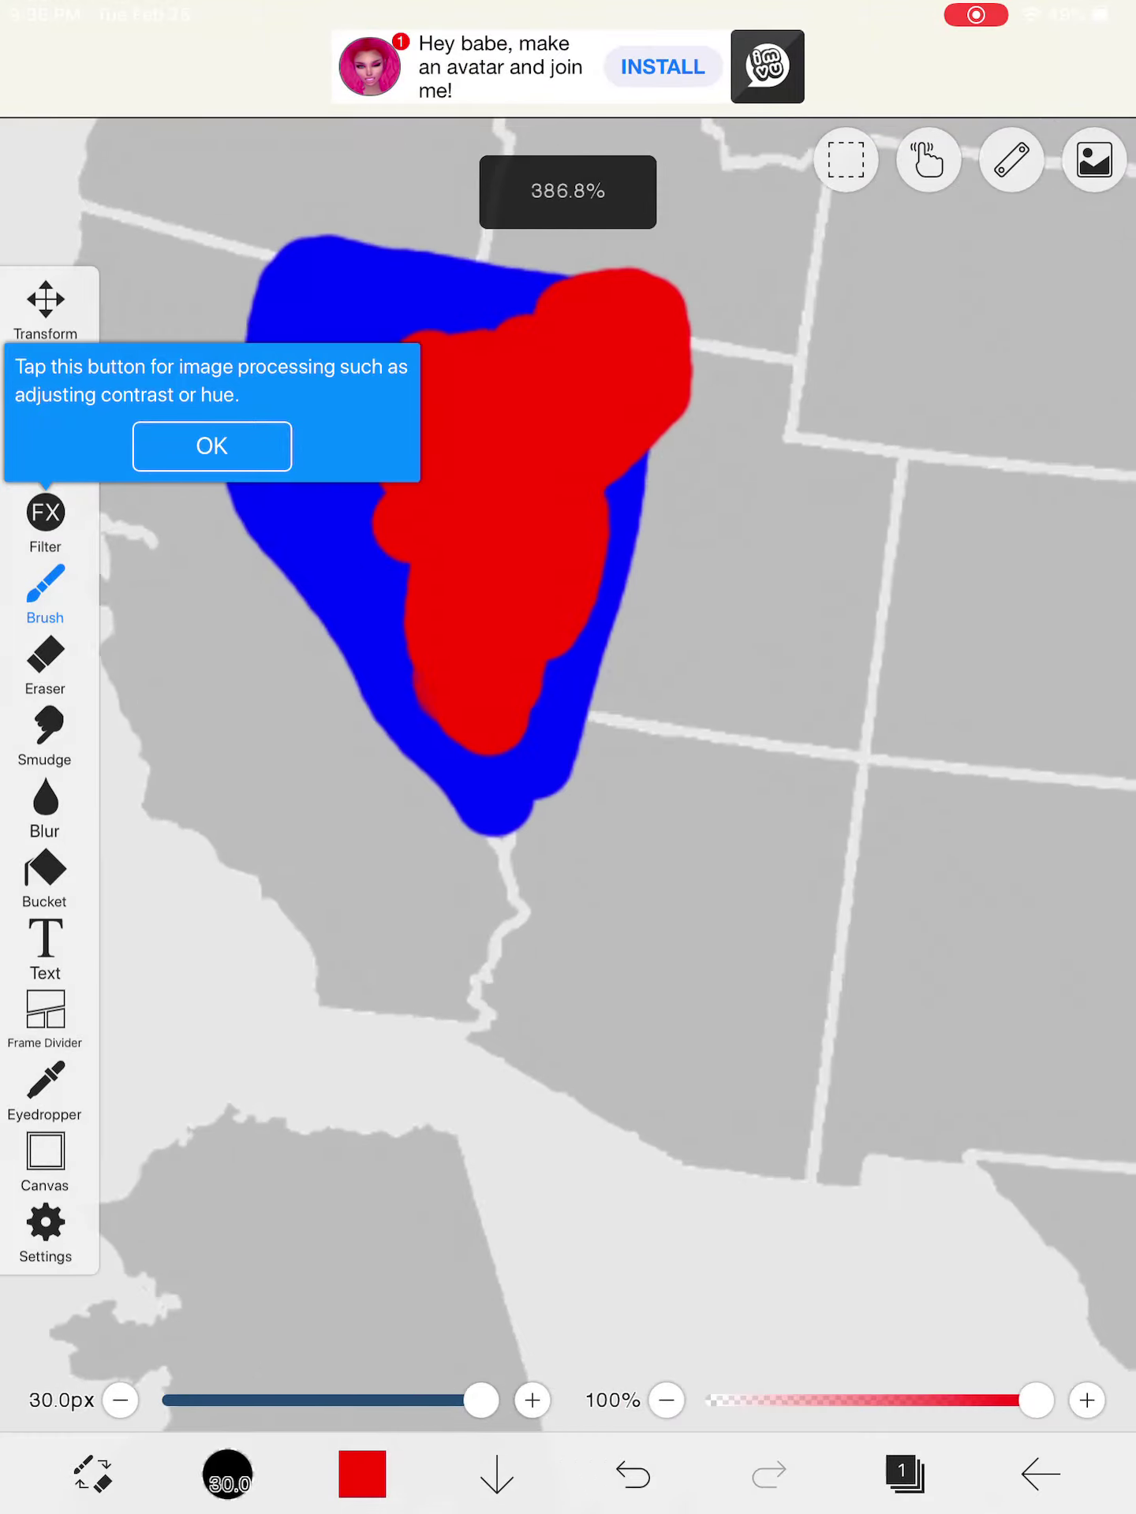
- Change the brush colour back to blue
left_click(362, 1474)
left_click(362, 1474)
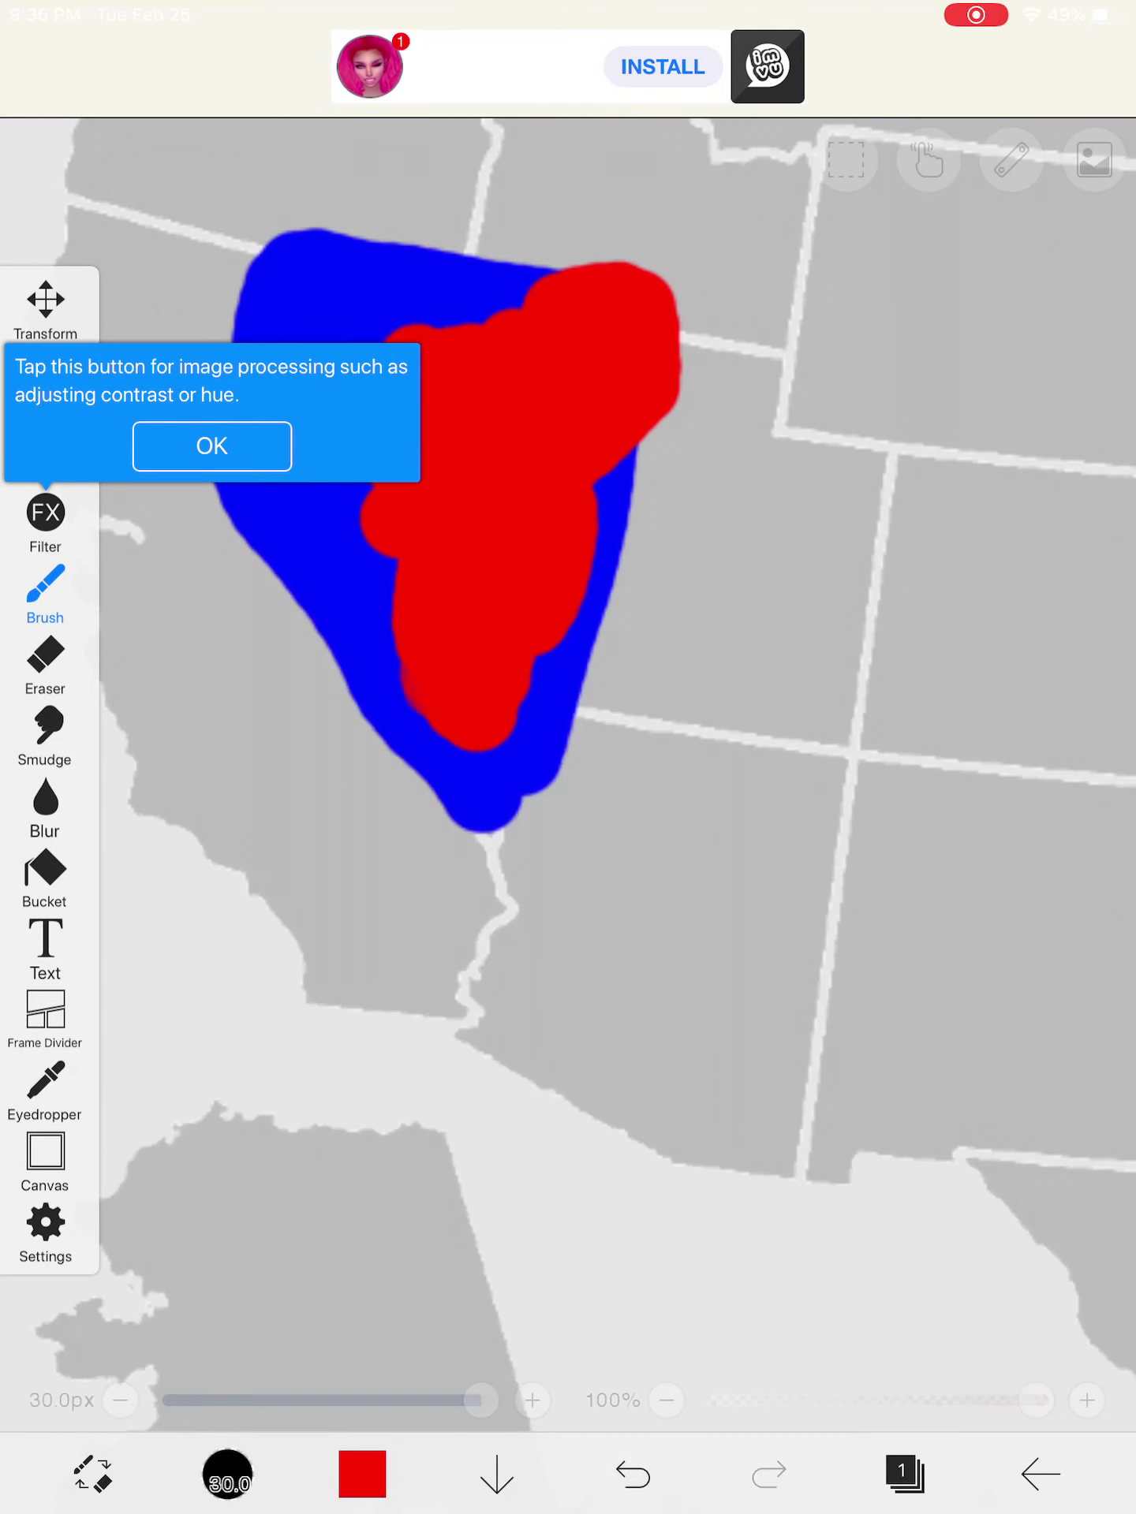
left_click(362, 1474)
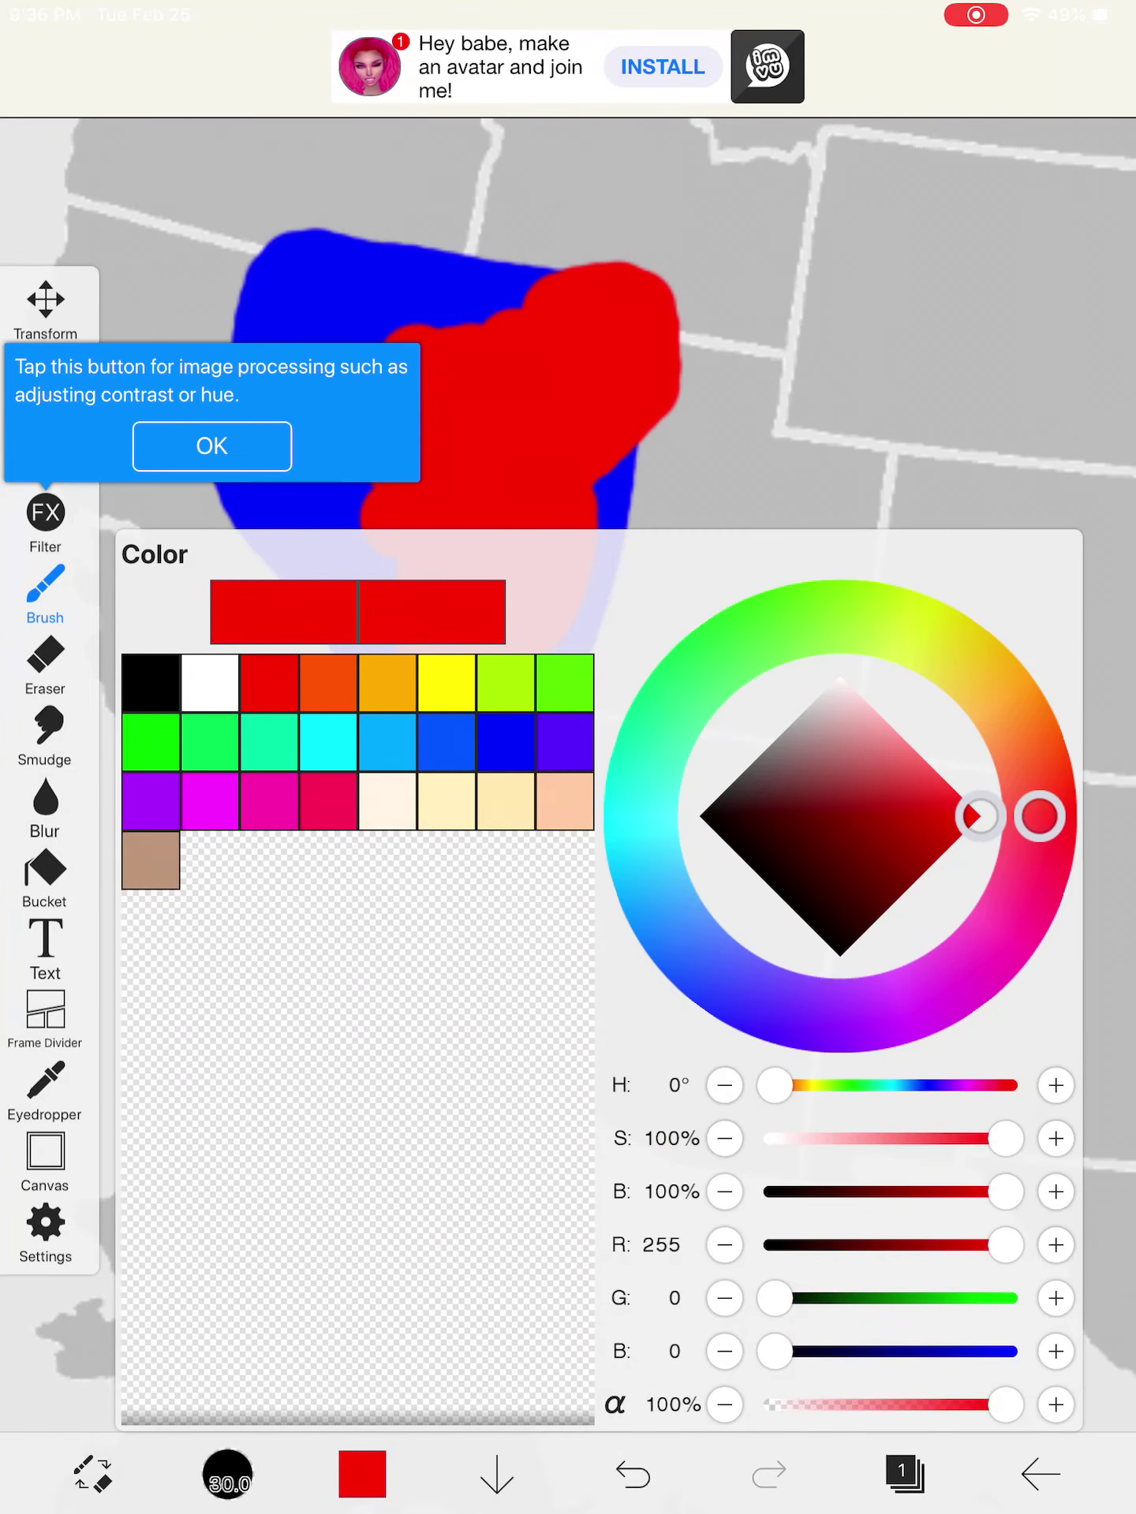
left_click(505, 742)
left_click(709, 296)
scroll(568, 710, "up", 5)
- Start brushing Arizona's western edge blue, undoing stray strokes and restoring the last one
mouse_move(526, 1183)
left_mouse_down()
mouse_move(524, 1000)
mouse_move(687, 604)
left_mouse_up()
key("ctrl+z")
scroll(567, 710, "up", 2)
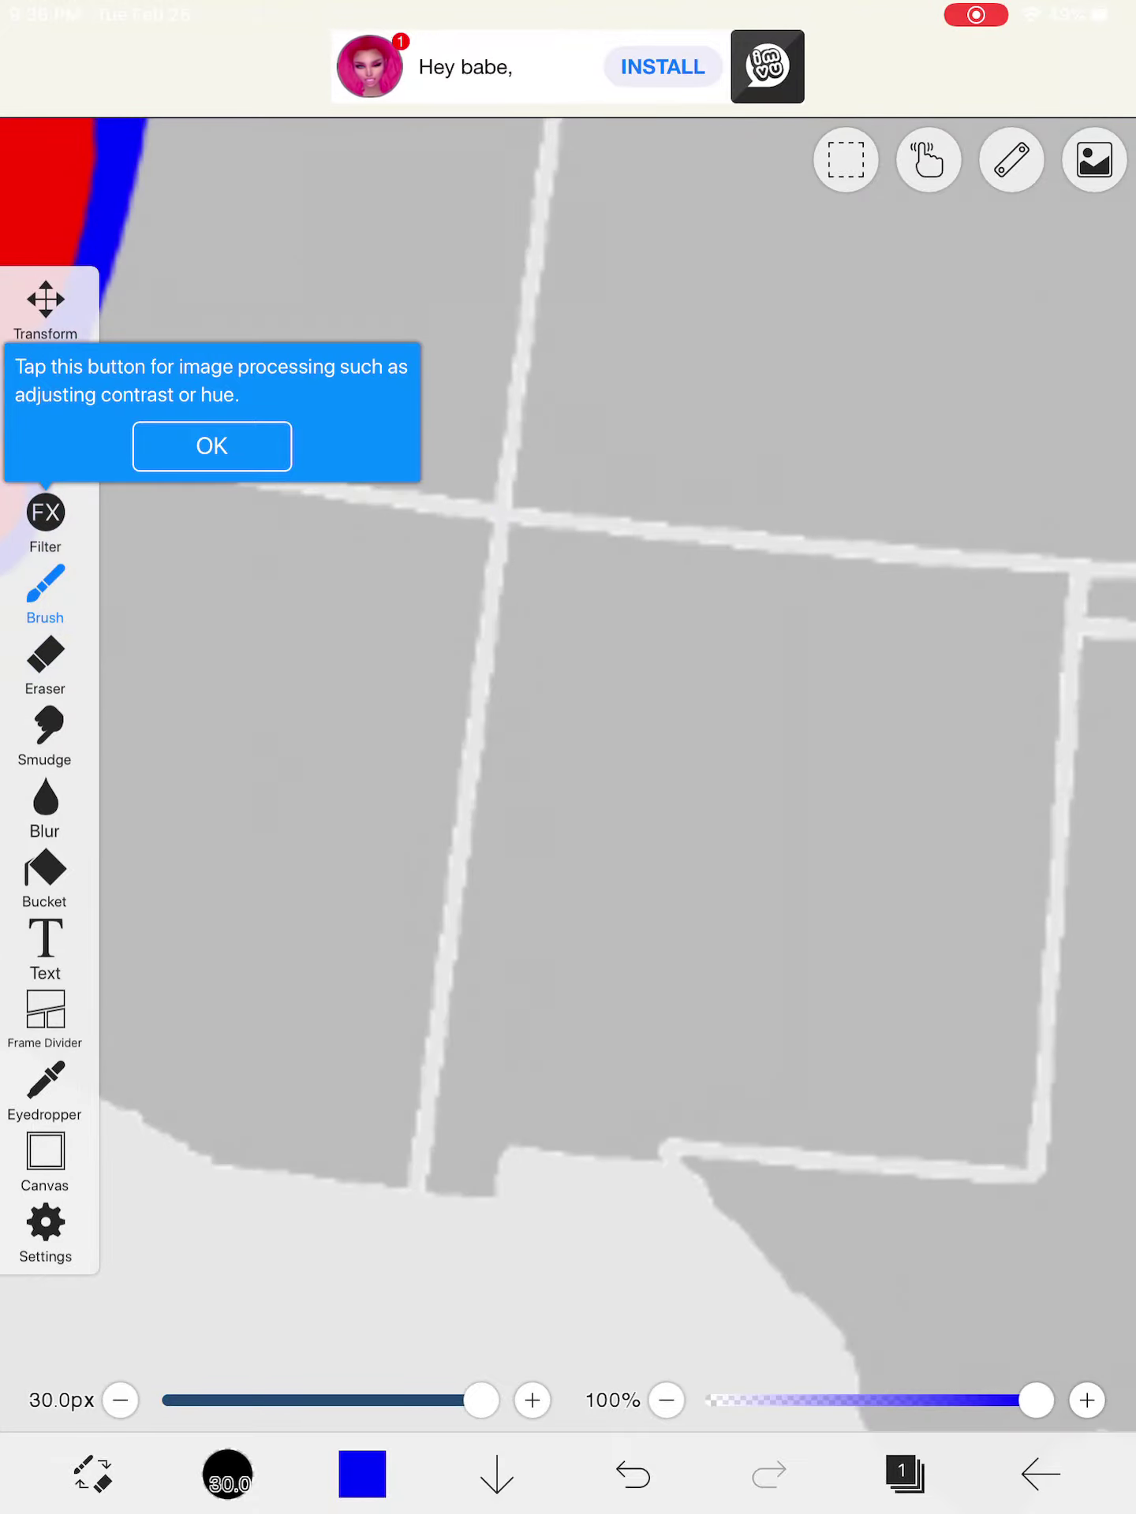
mouse_move(456, 1177)
left_mouse_down()
mouse_move(514, 882)
mouse_move(527, 556)
mouse_move(698, 532)
mouse_move(1030, 569)
mouse_move(1047, 810)
mouse_move(1029, 1112)
mouse_move(781, 1119)
mouse_move(804, 734)
left_mouse_up()
key("ctrl+z")
scroll(568, 710, "up", 2)
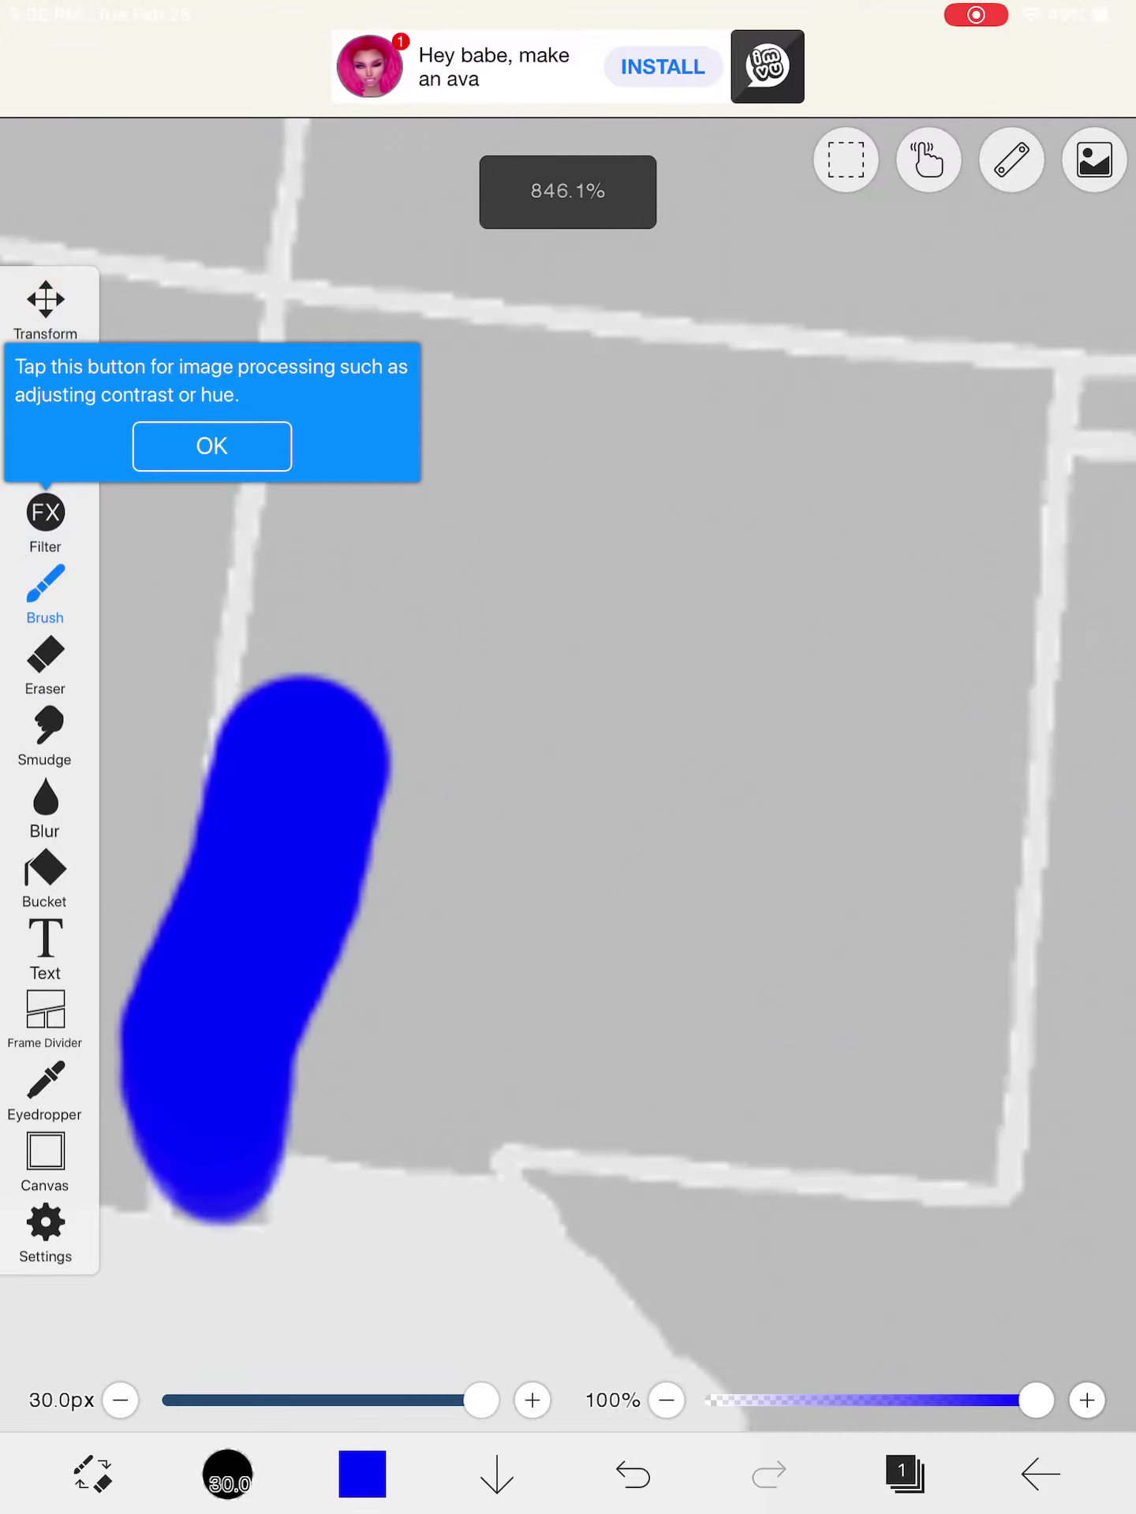
left_click(633, 1474)
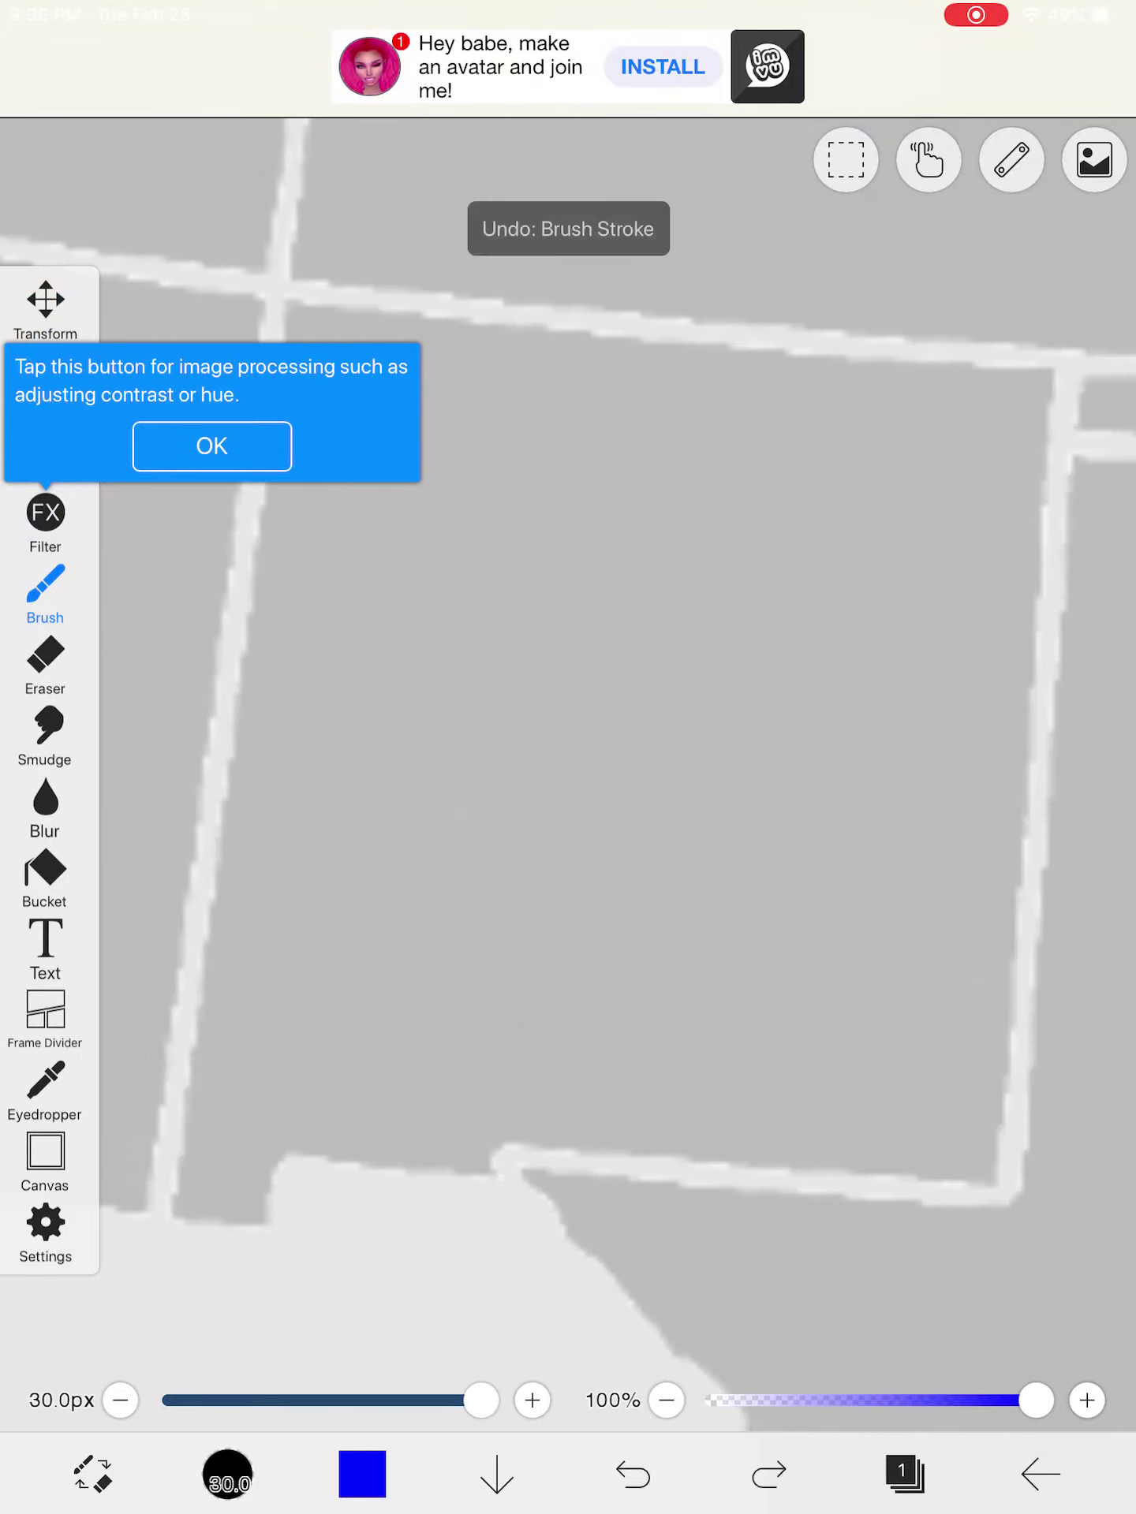
left_click(770, 1472)
- Fill Arizona's lower area, lower right and upper-right notch with blue
mouse_move(390, 1130)
left_mouse_down()
mouse_move(320, 934)
mouse_move(733, 946)
mouse_move(911, 829)
mouse_move(840, 663)
mouse_move(663, 781)
mouse_move(272, 757)
mouse_move(355, 319)
mouse_move(361, 633)
mouse_move(474, 497)
left_mouse_up()
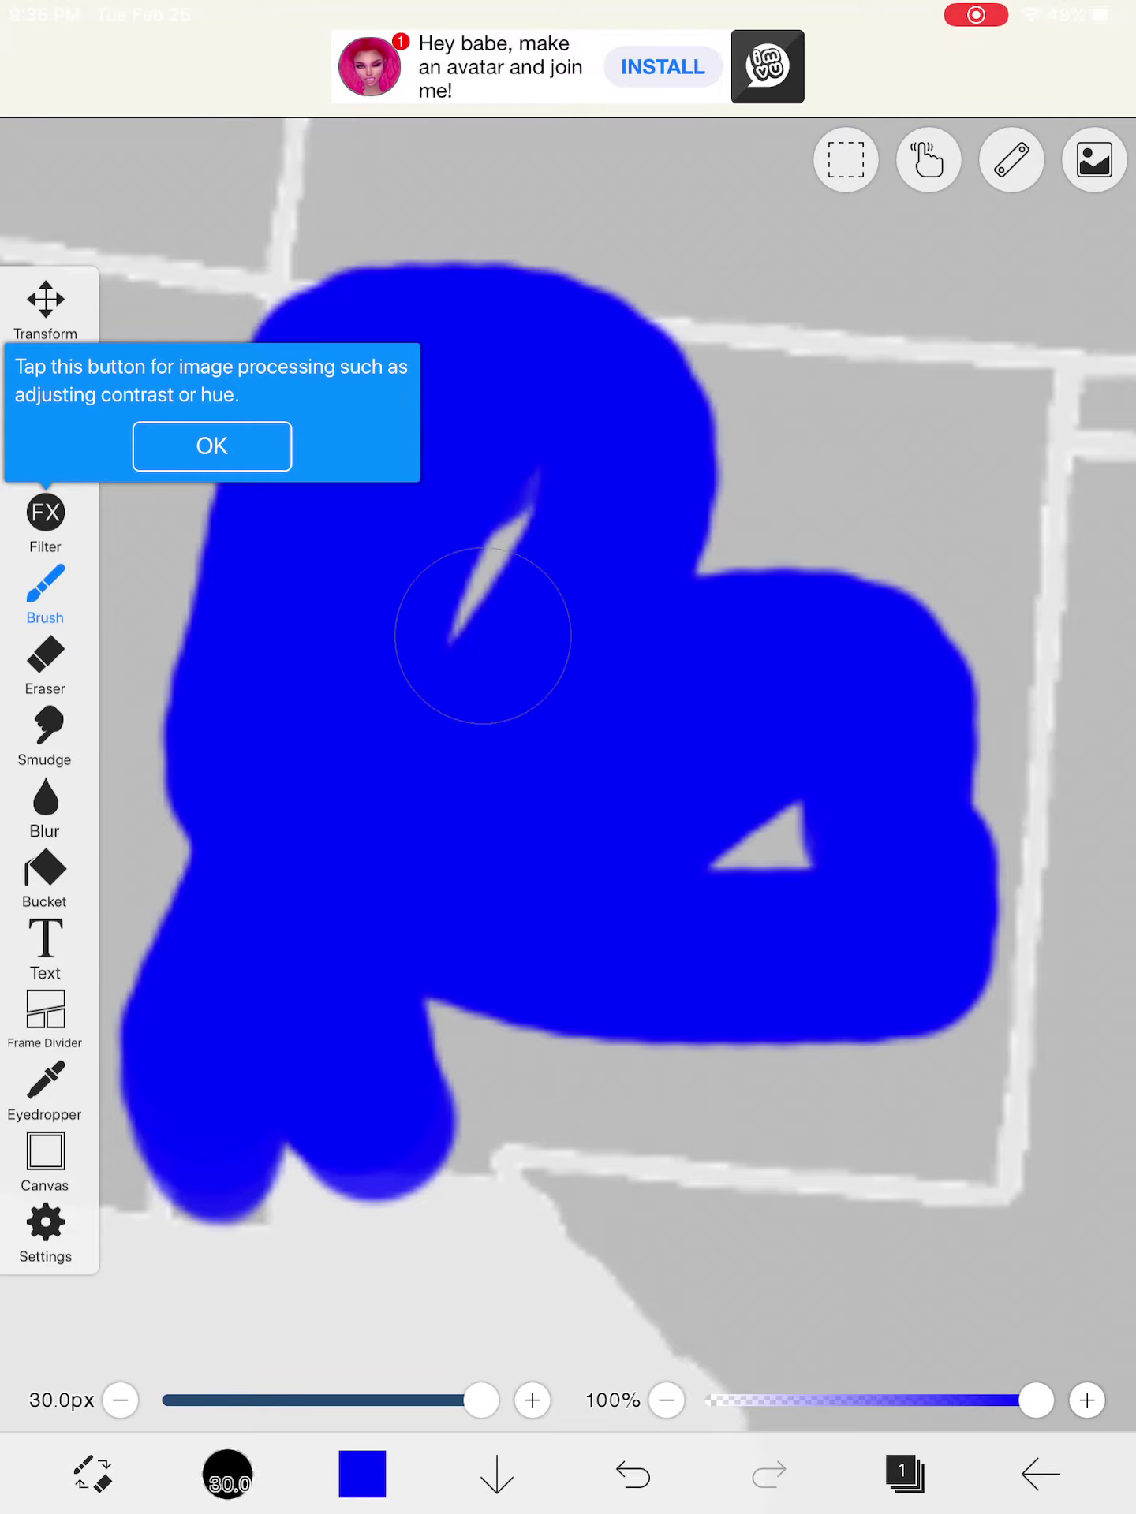
mouse_move(461, 1100)
left_mouse_down()
mouse_move(532, 1183)
mouse_move(947, 1136)
mouse_move(994, 876)
mouse_move(663, 1030)
left_mouse_up()
mouse_move(947, 764)
left_mouse_down()
mouse_move(970, 557)
mouse_move(662, 474)
mouse_move(710, 378)
mouse_move(970, 391)
left_mouse_up()
scroll(710, 591, "down", 3)
scroll(710, 592, "down", 3)
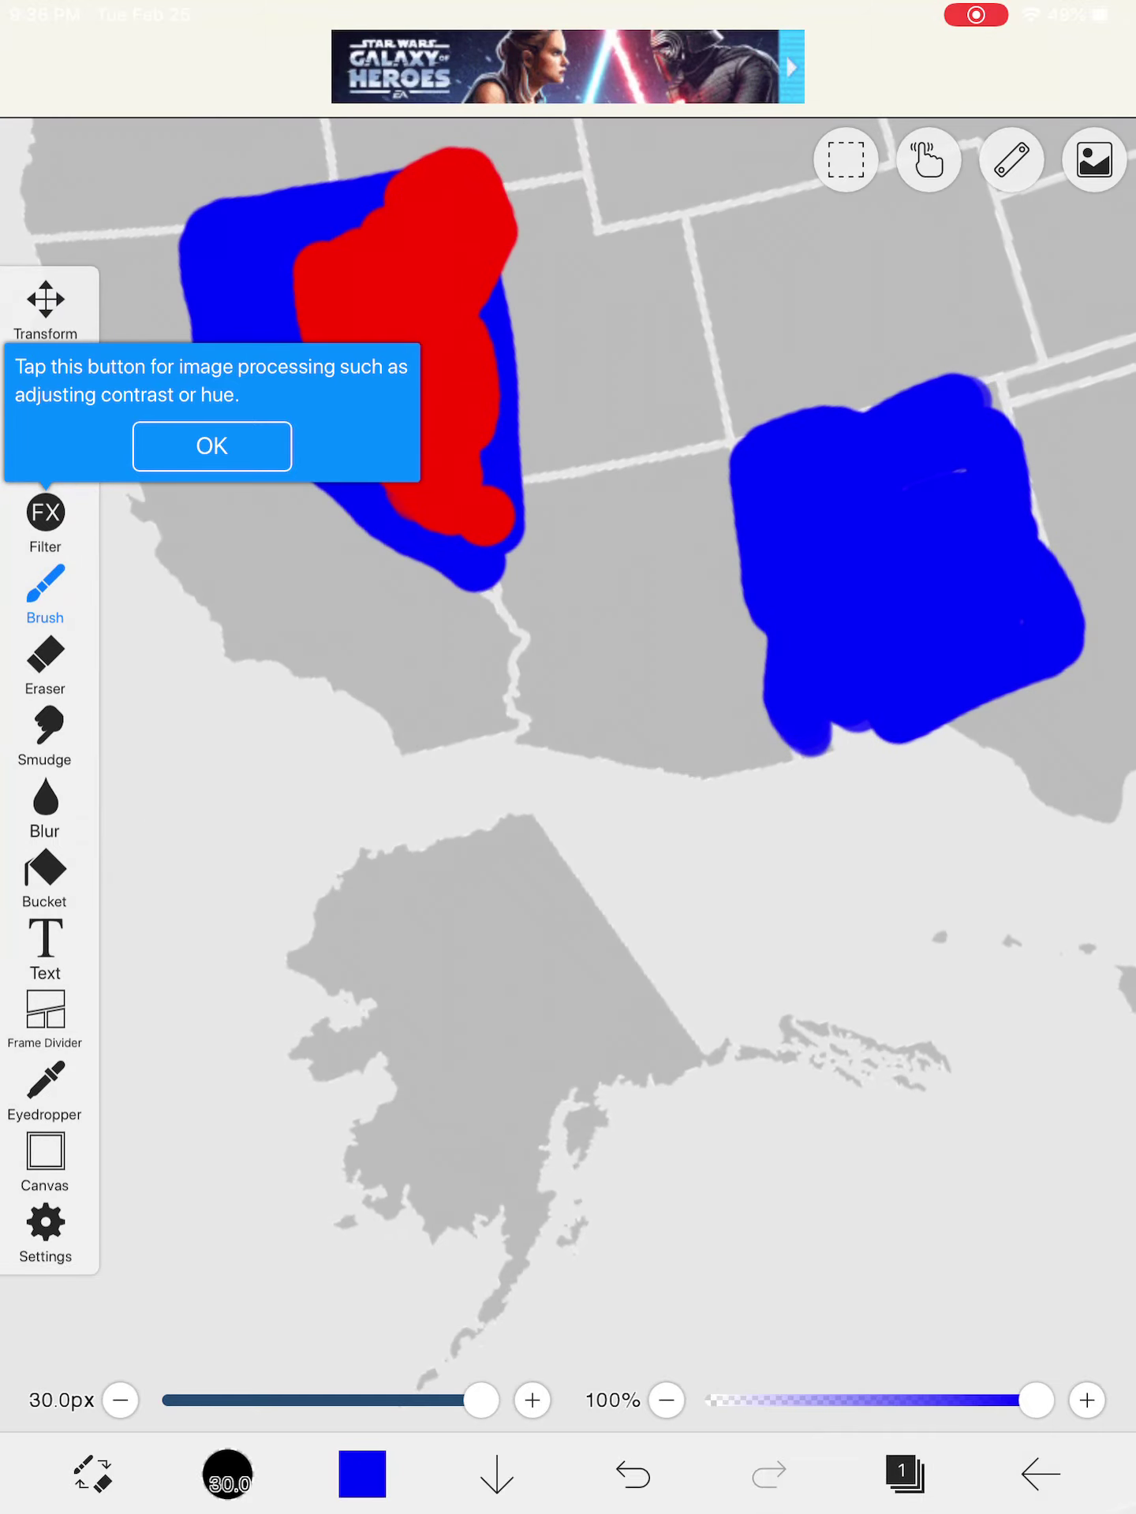
- Switch to red and paint a red patch between Nevada and Arizona
left_click(362, 1473)
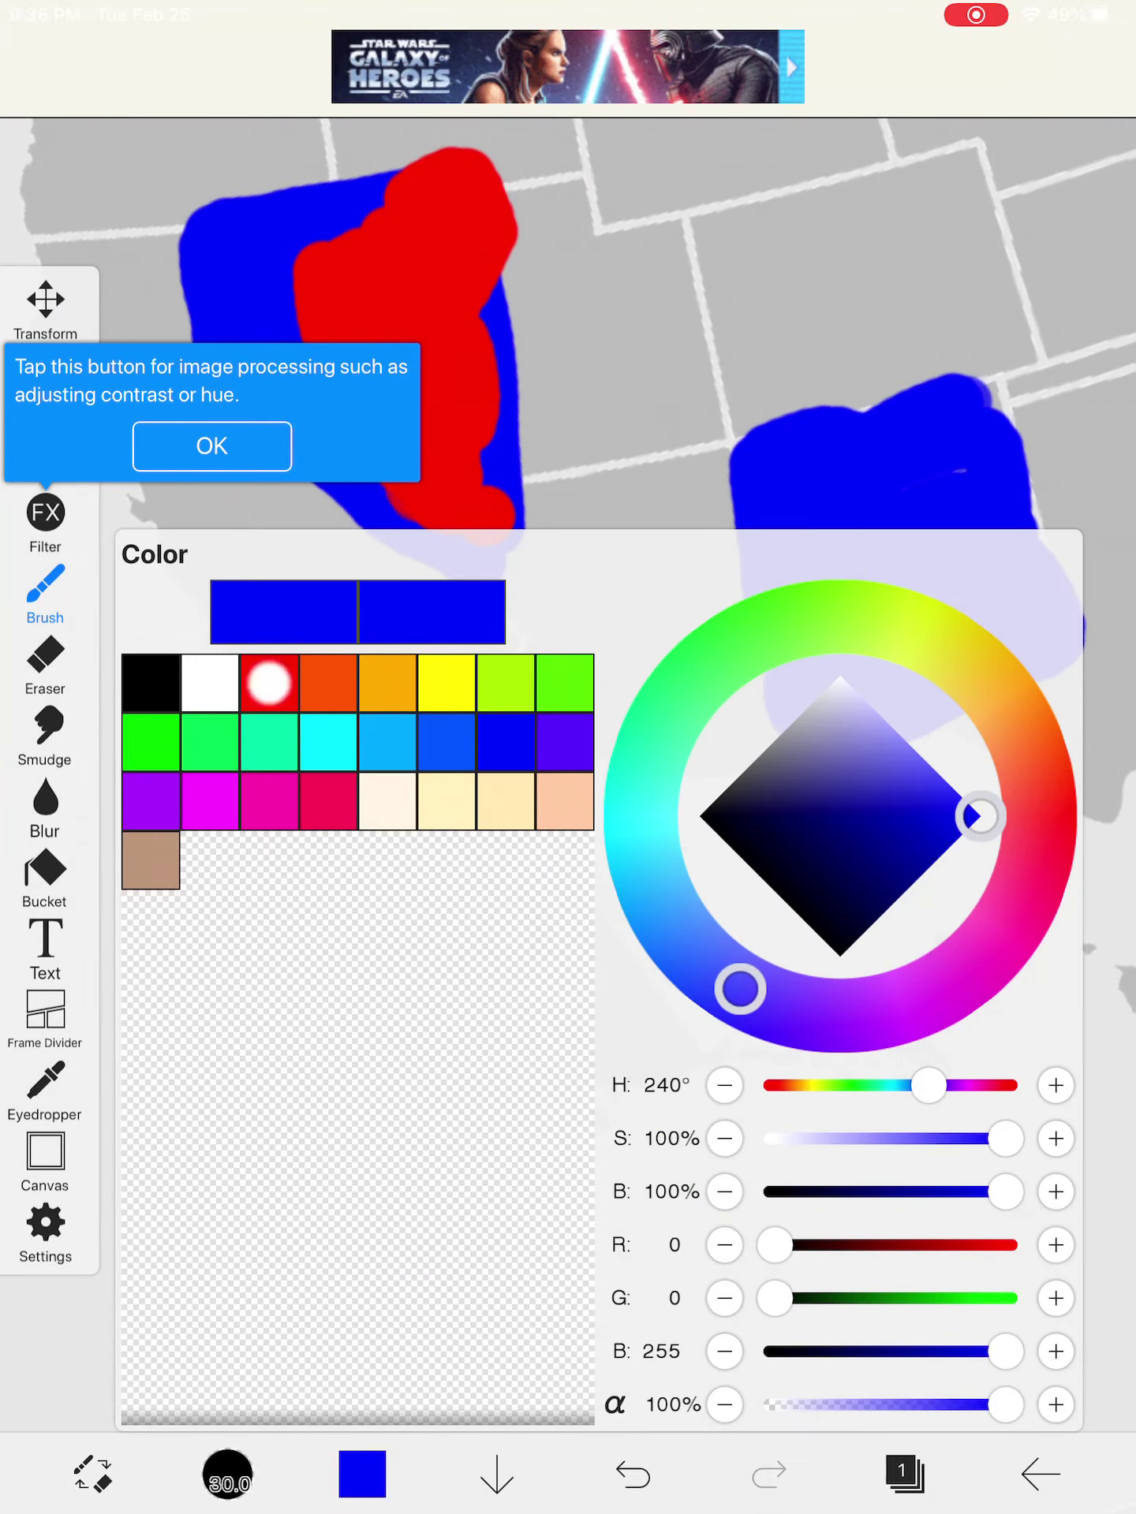
left_click(329, 683)
left_click(709, 356)
scroll(473, 474, "up", 5)
mouse_move(356, 508)
left_mouse_down()
mouse_move(474, 781)
mouse_move(379, 852)
mouse_move(592, 1018)
mouse_move(828, 1017)
mouse_move(840, 787)
mouse_move(659, 625)
mouse_move(532, 870)
left_mouse_up()
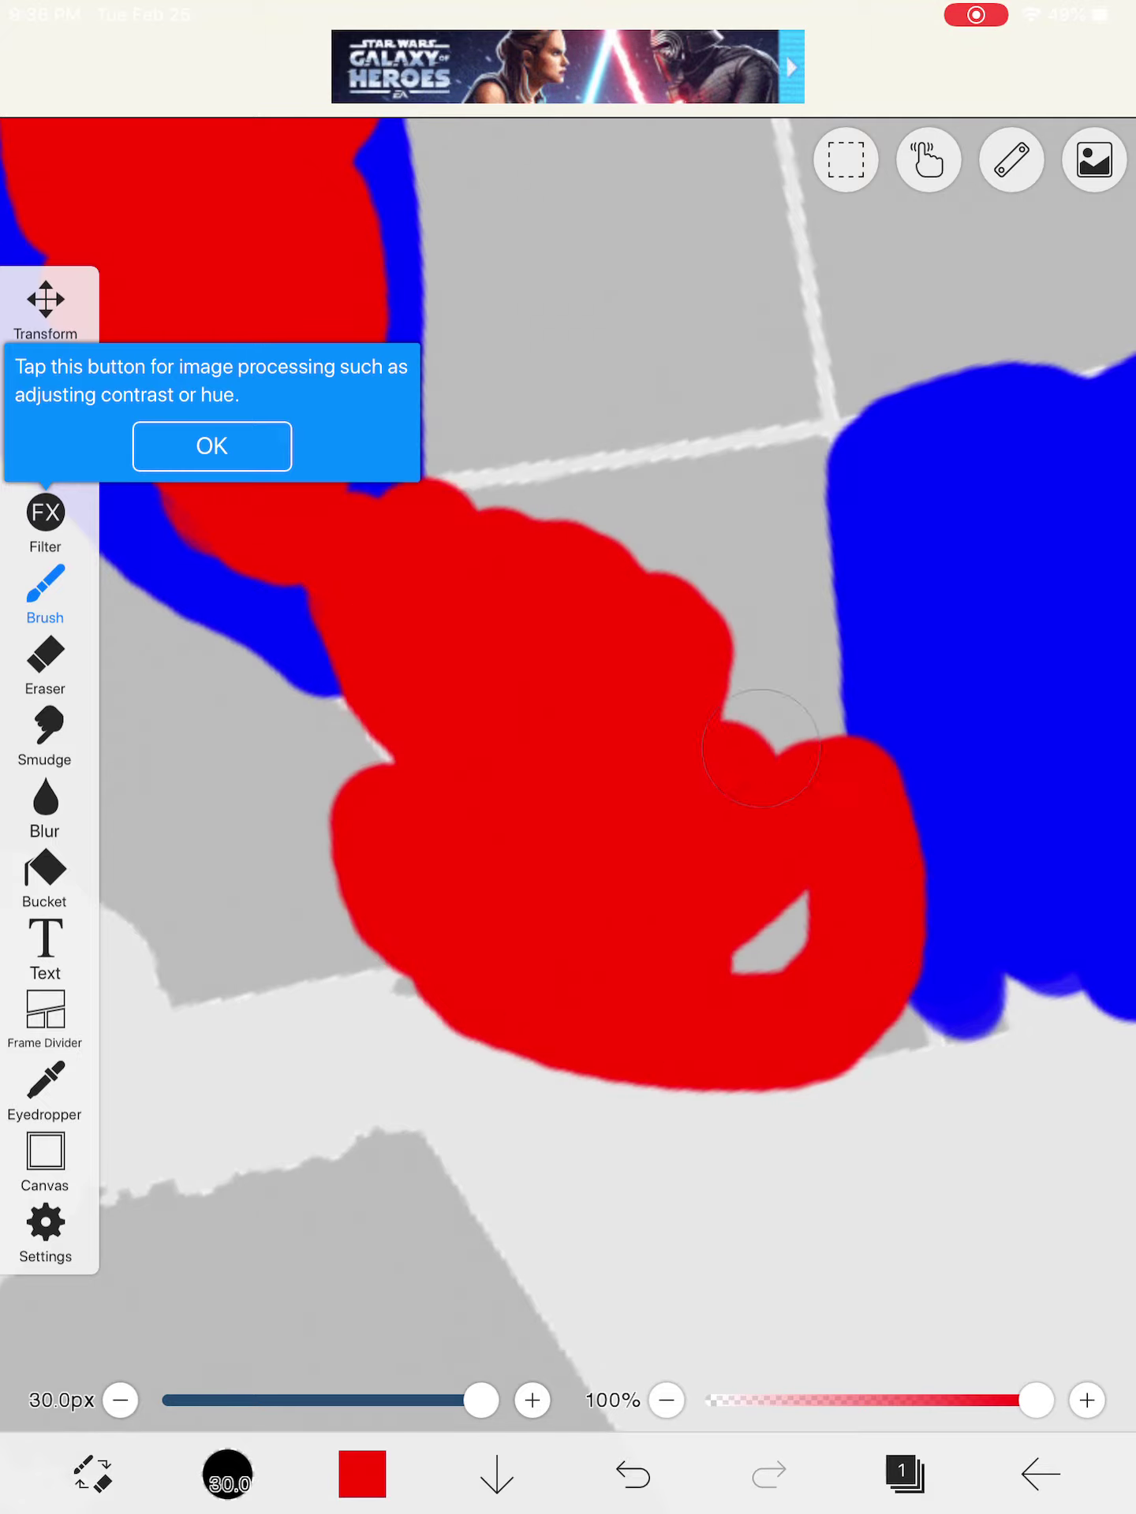
mouse_move(755, 567)
left_mouse_down()
mouse_move(615, 497)
mouse_move(449, 486)
left_mouse_up()
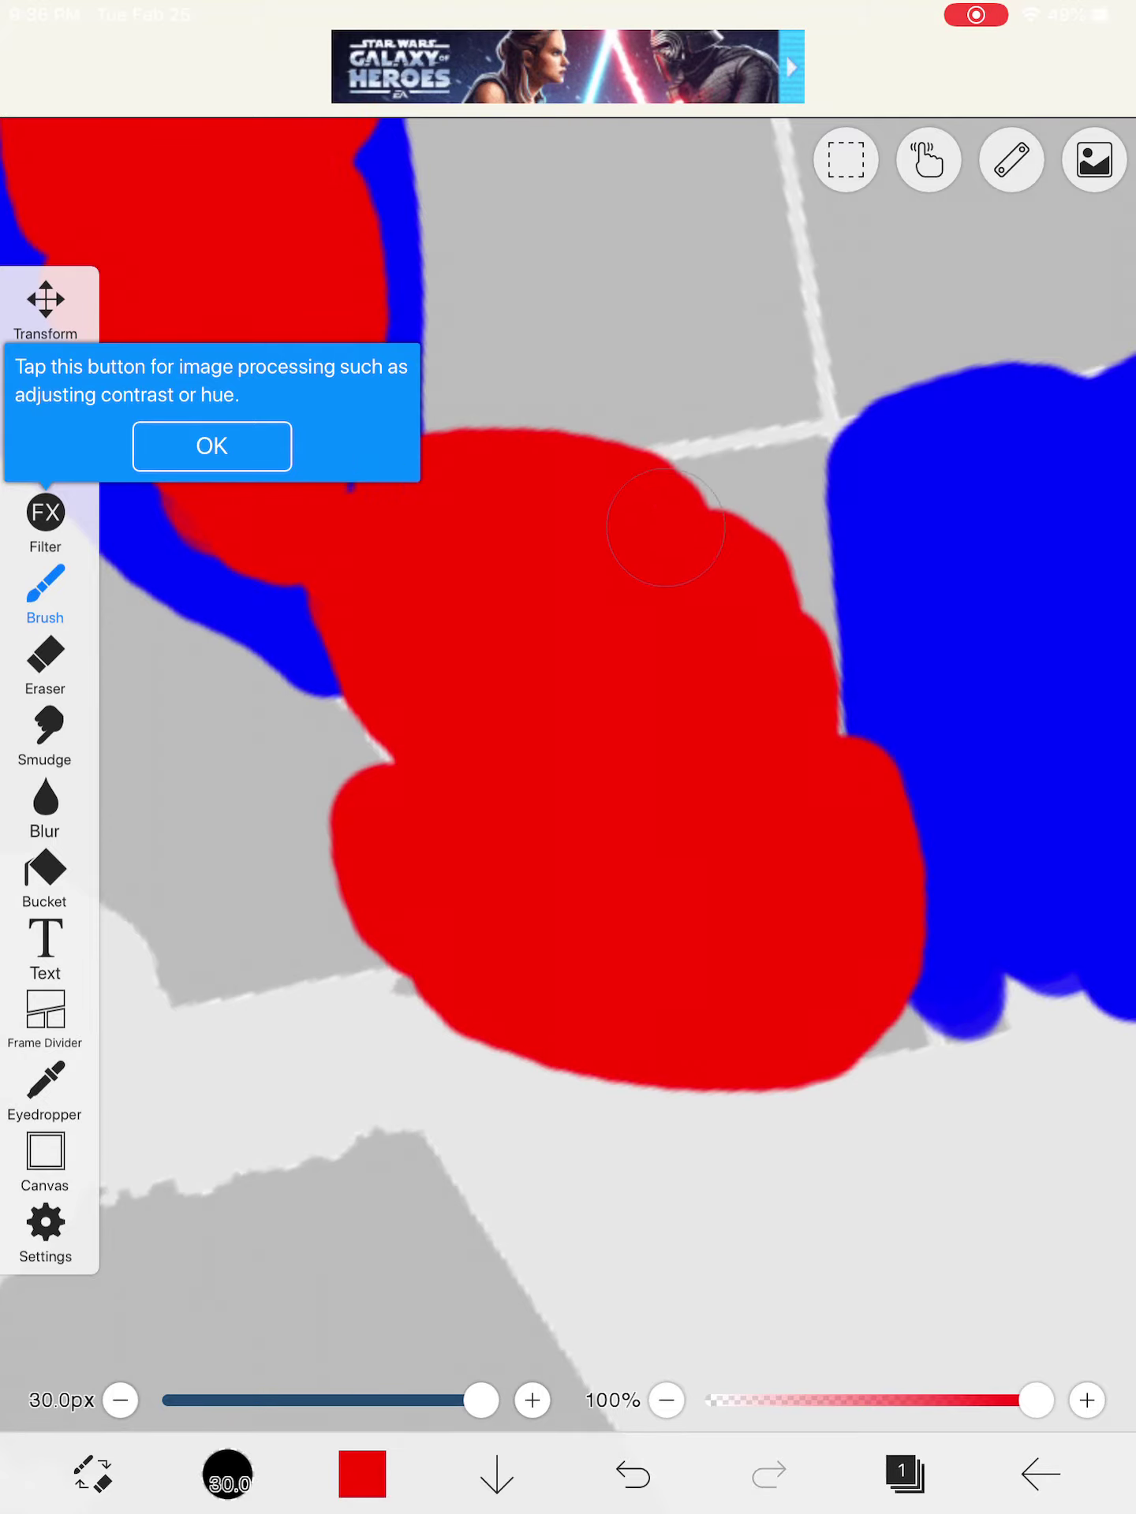
left_click_drag(675, 510, 852, 698)
left_click_drag(817, 450, 674, 427)
scroll(591, 710, "up", 2)
scroll(593, 709, "down", 3)
- Zoom out and switch the paint colour to pure blue
left_click_drag(592, 710, 663, 805)
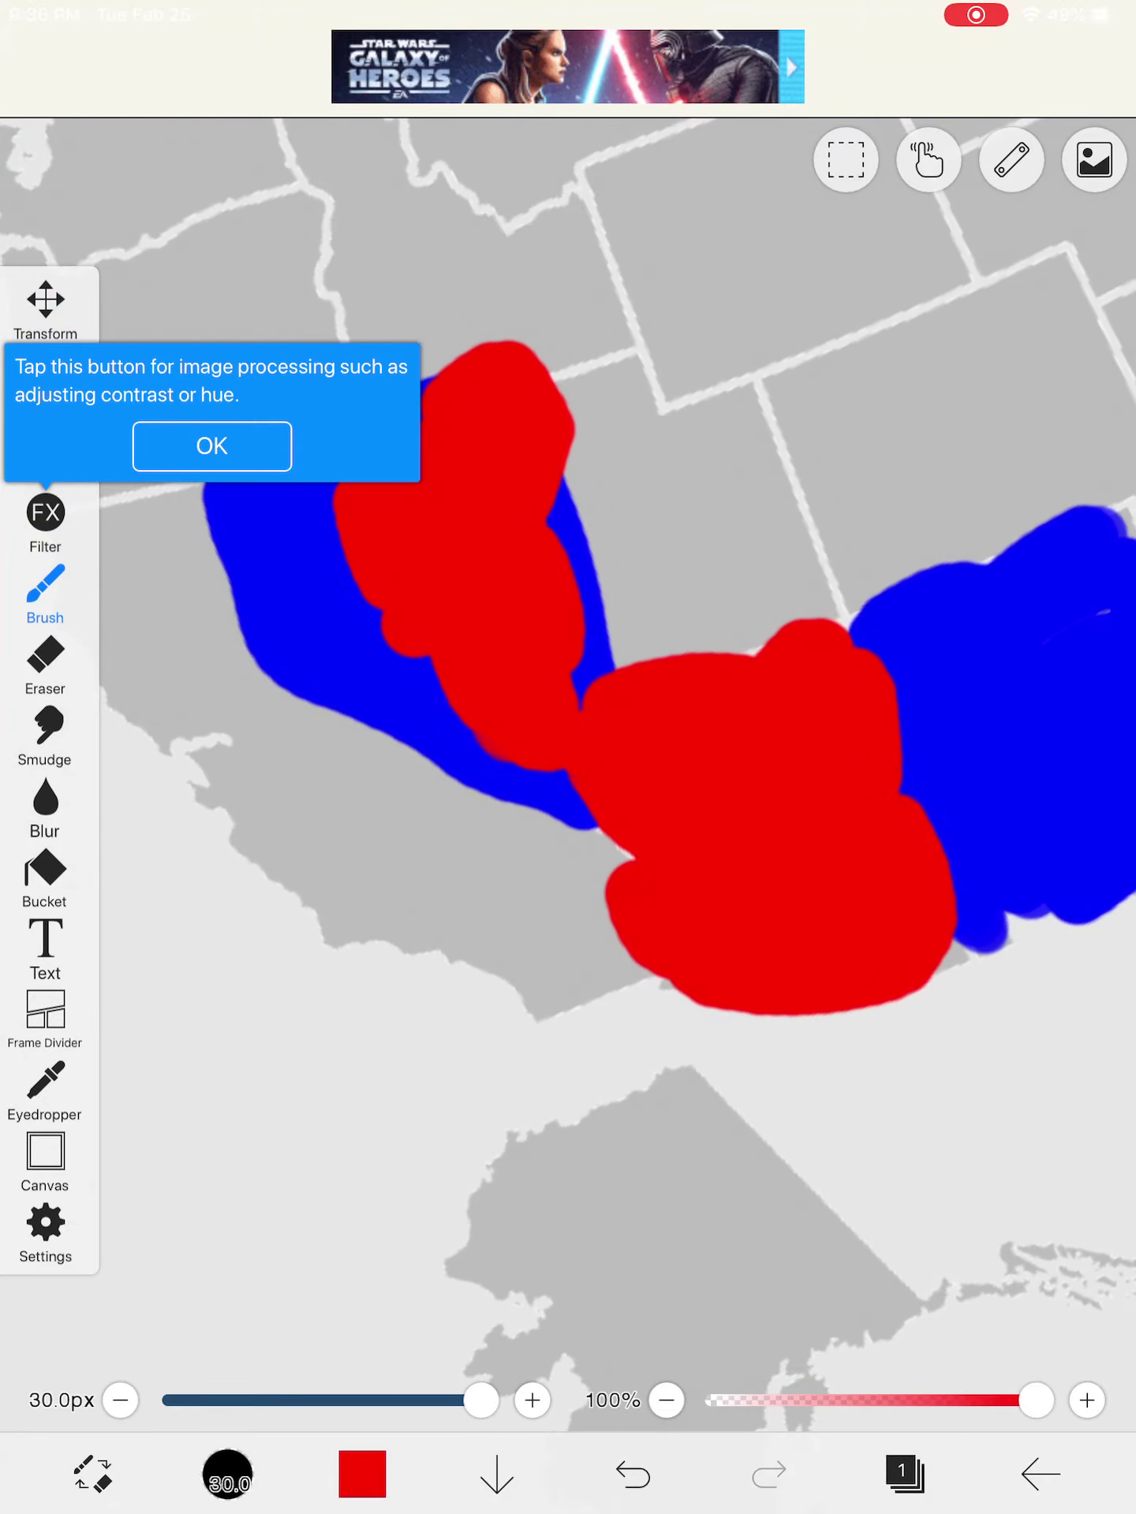
left_click(362, 1475)
left_click(505, 743)
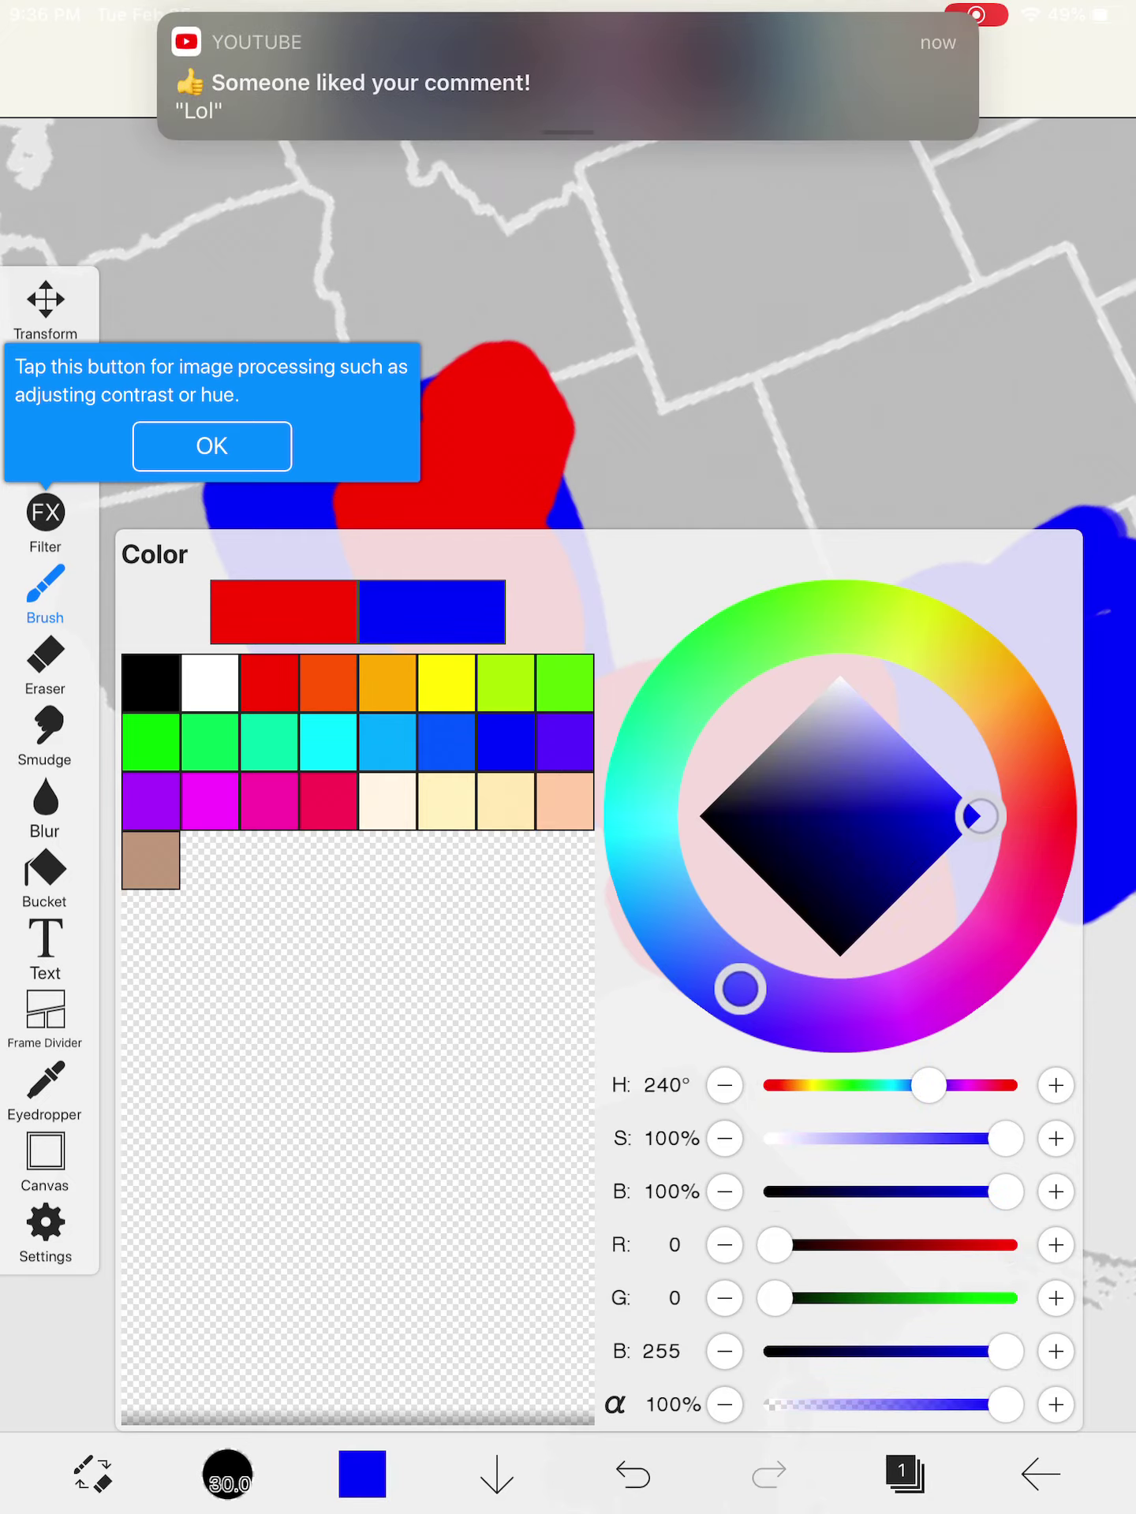
left_click(592, 355)
scroll(591, 710, "up", 1)
- Cover the red patch with blue, redoing one stroke, until it is solid blue
left_click_drag(592, 709, 663, 828)
left_click(649, 937)
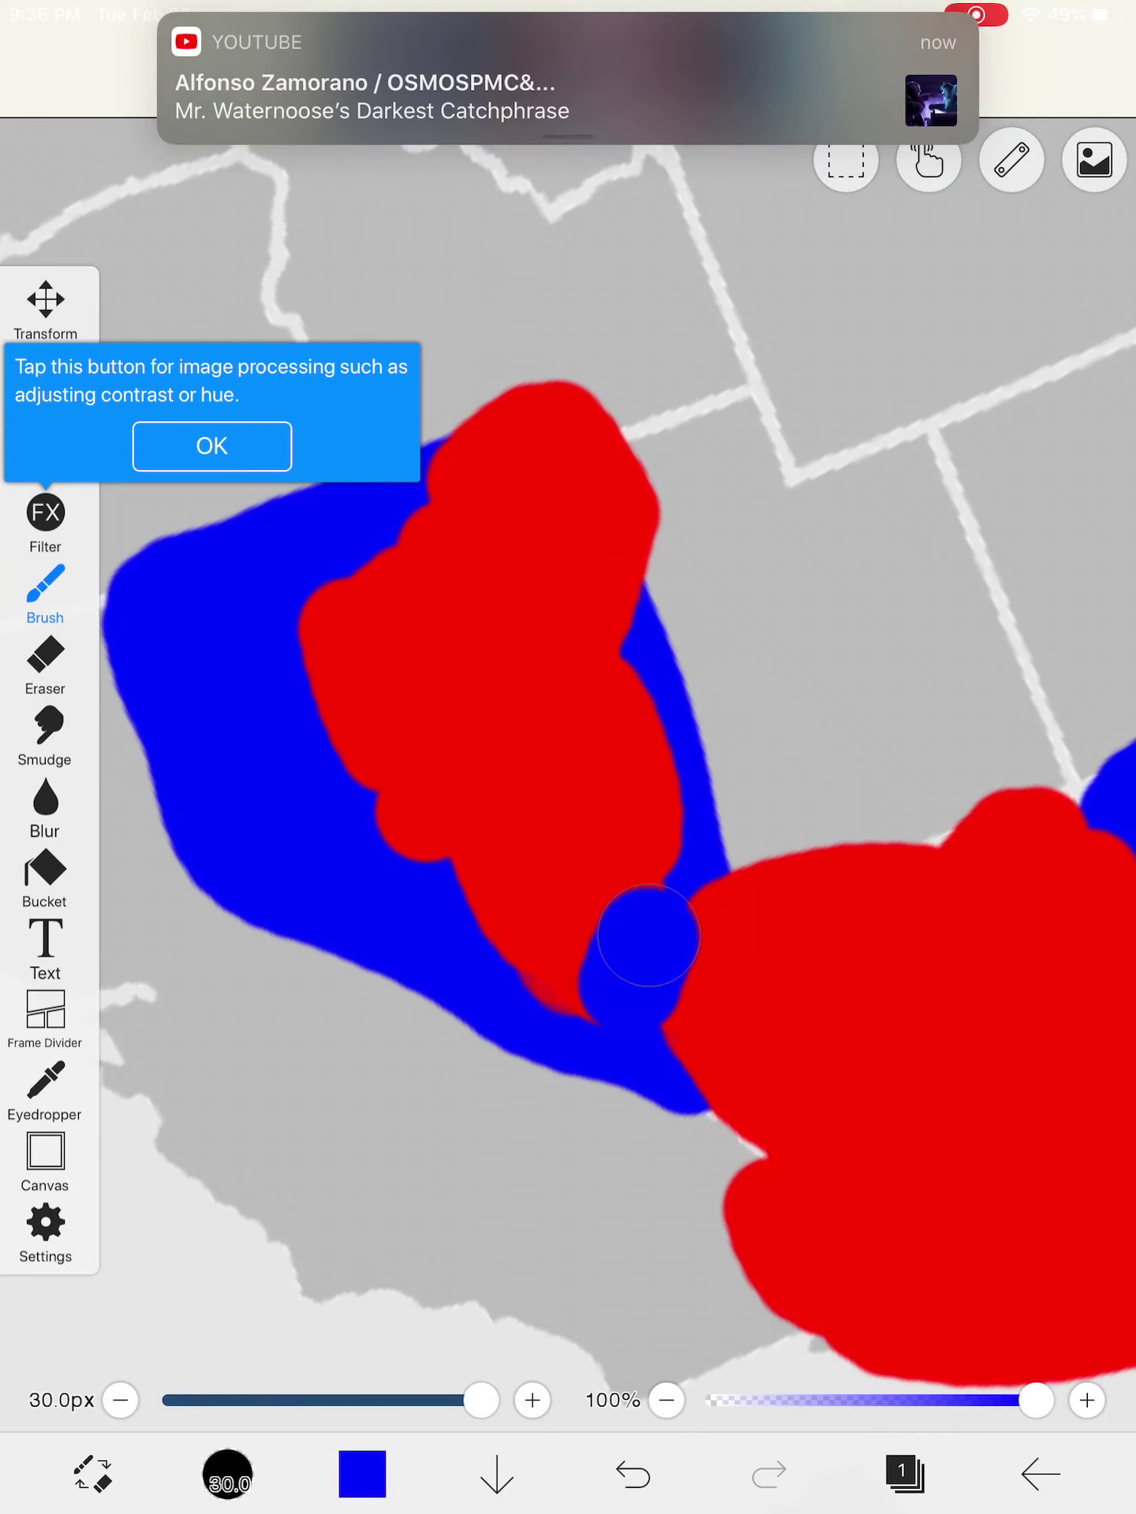
mouse_move(544, 941)
left_mouse_down()
mouse_move(461, 521)
mouse_move(366, 763)
left_mouse_up()
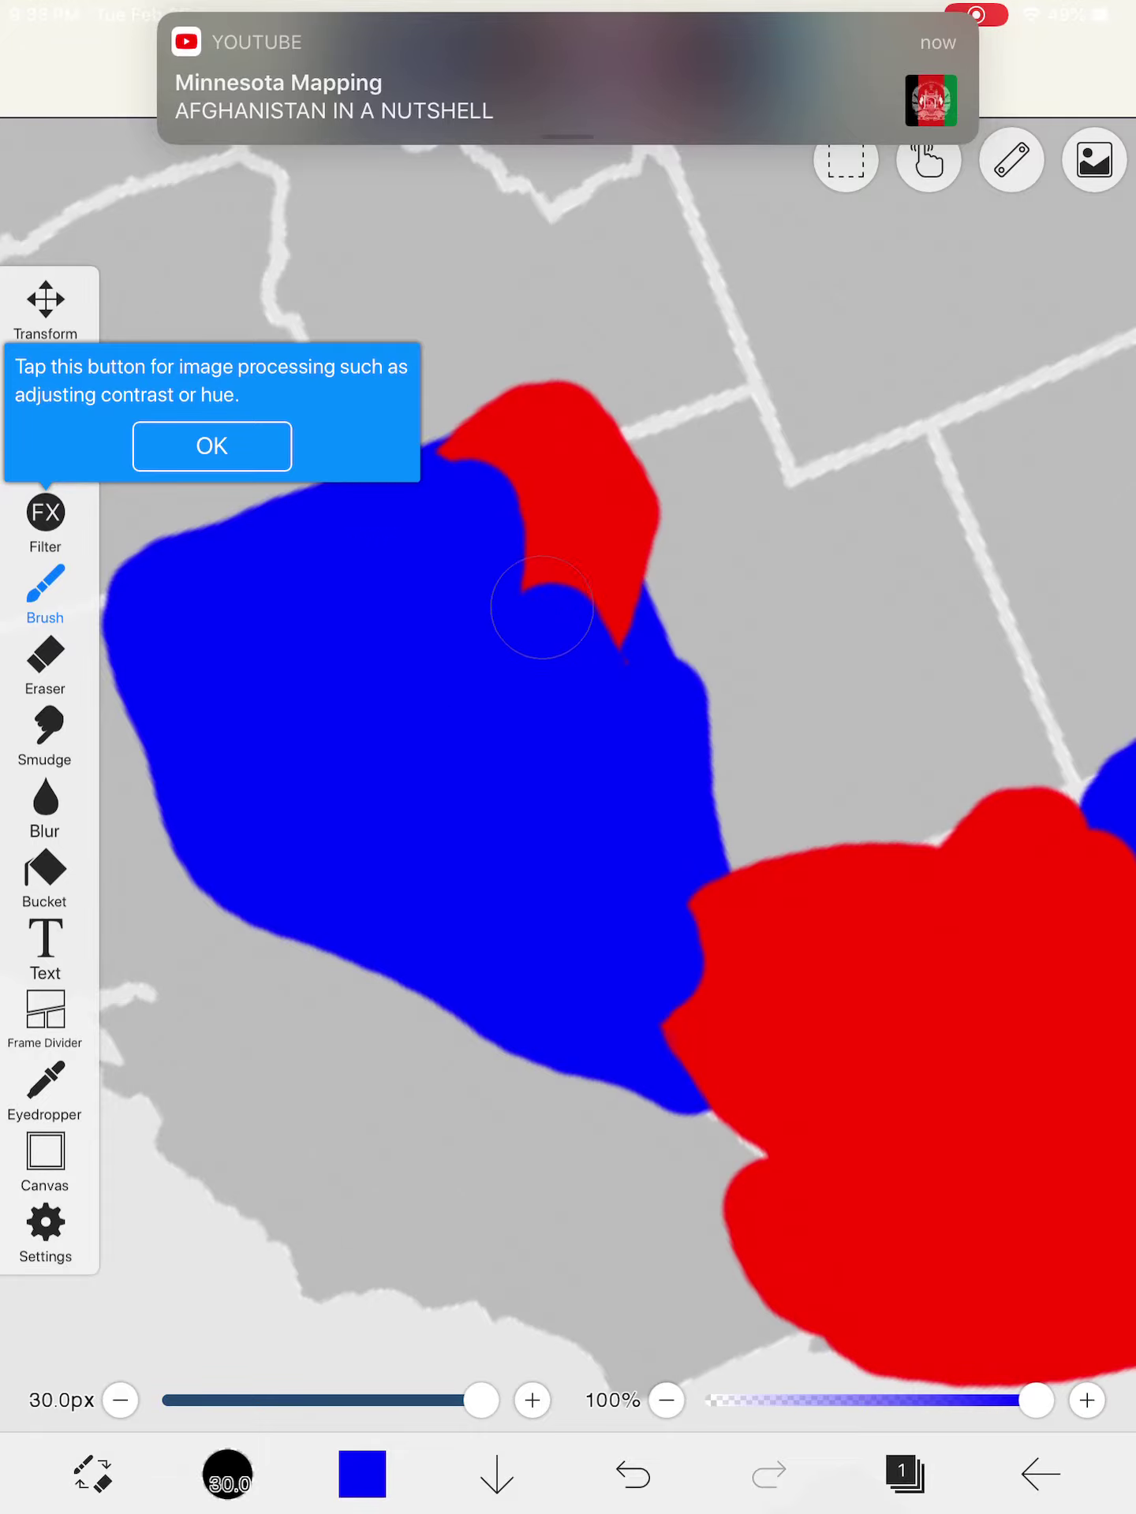
left_click(632, 1476)
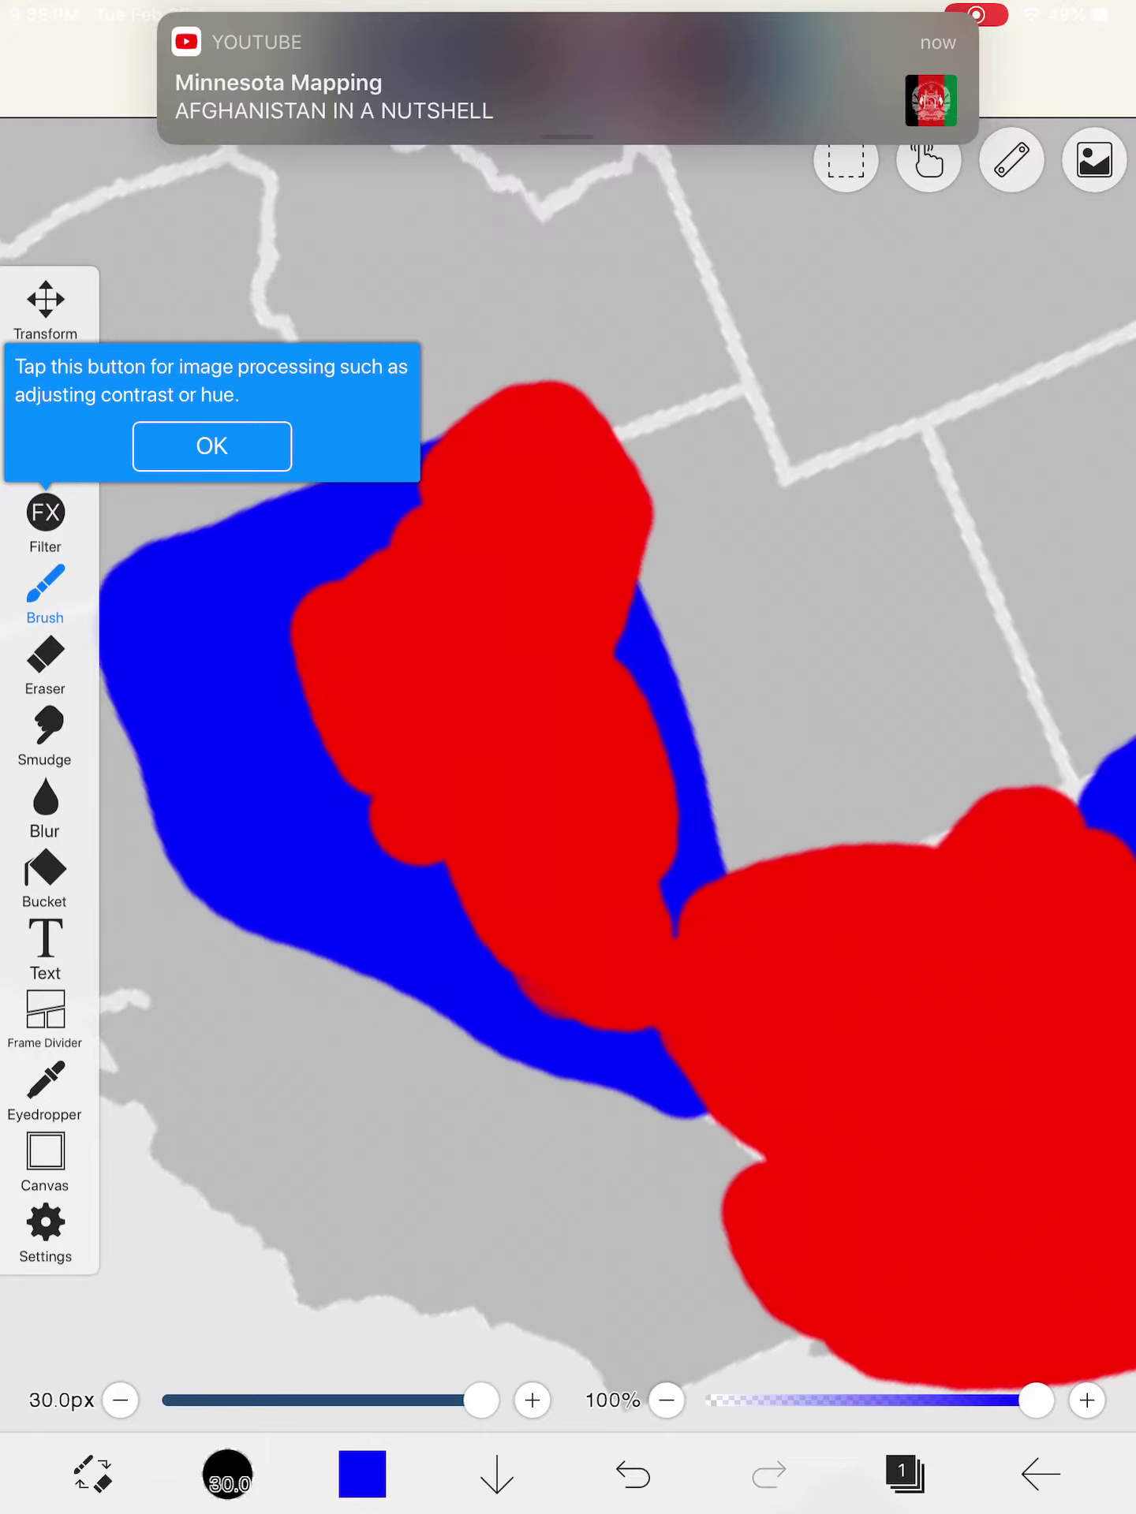
left_click_drag(491, 862, 510, 663)
left_click_drag(509, 758, 533, 845)
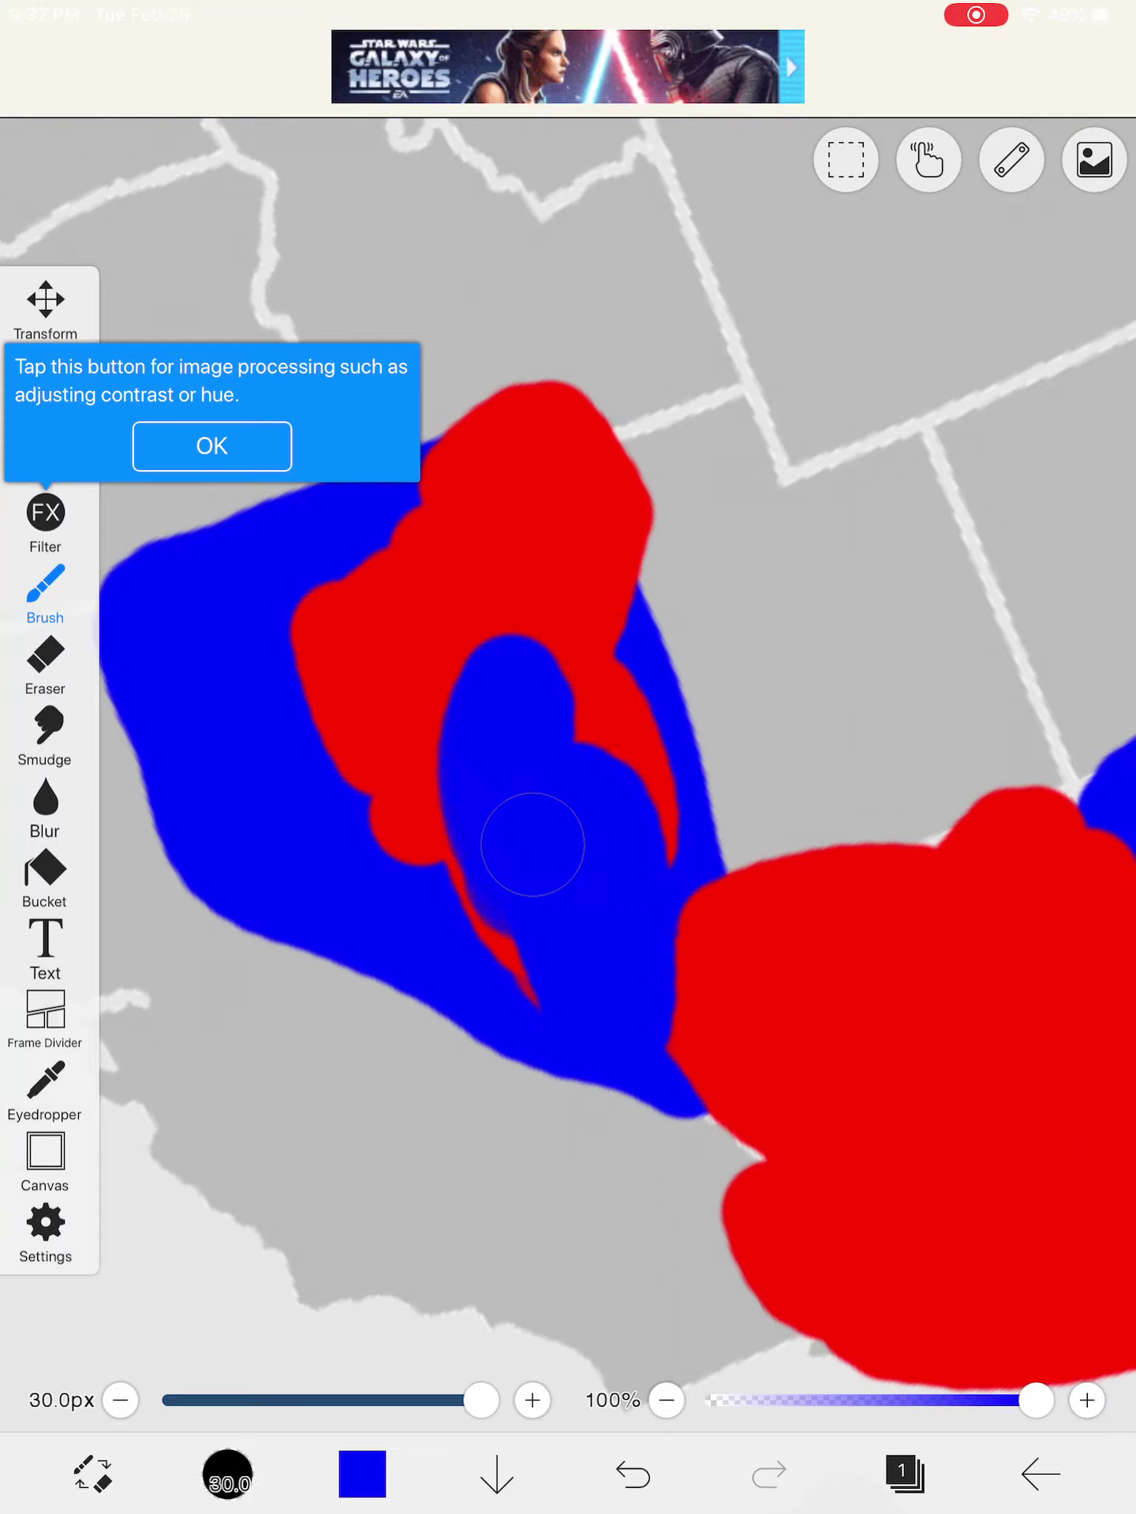
mouse_move(477, 689)
left_mouse_down()
mouse_move(438, 557)
mouse_move(488, 954)
left_mouse_up()
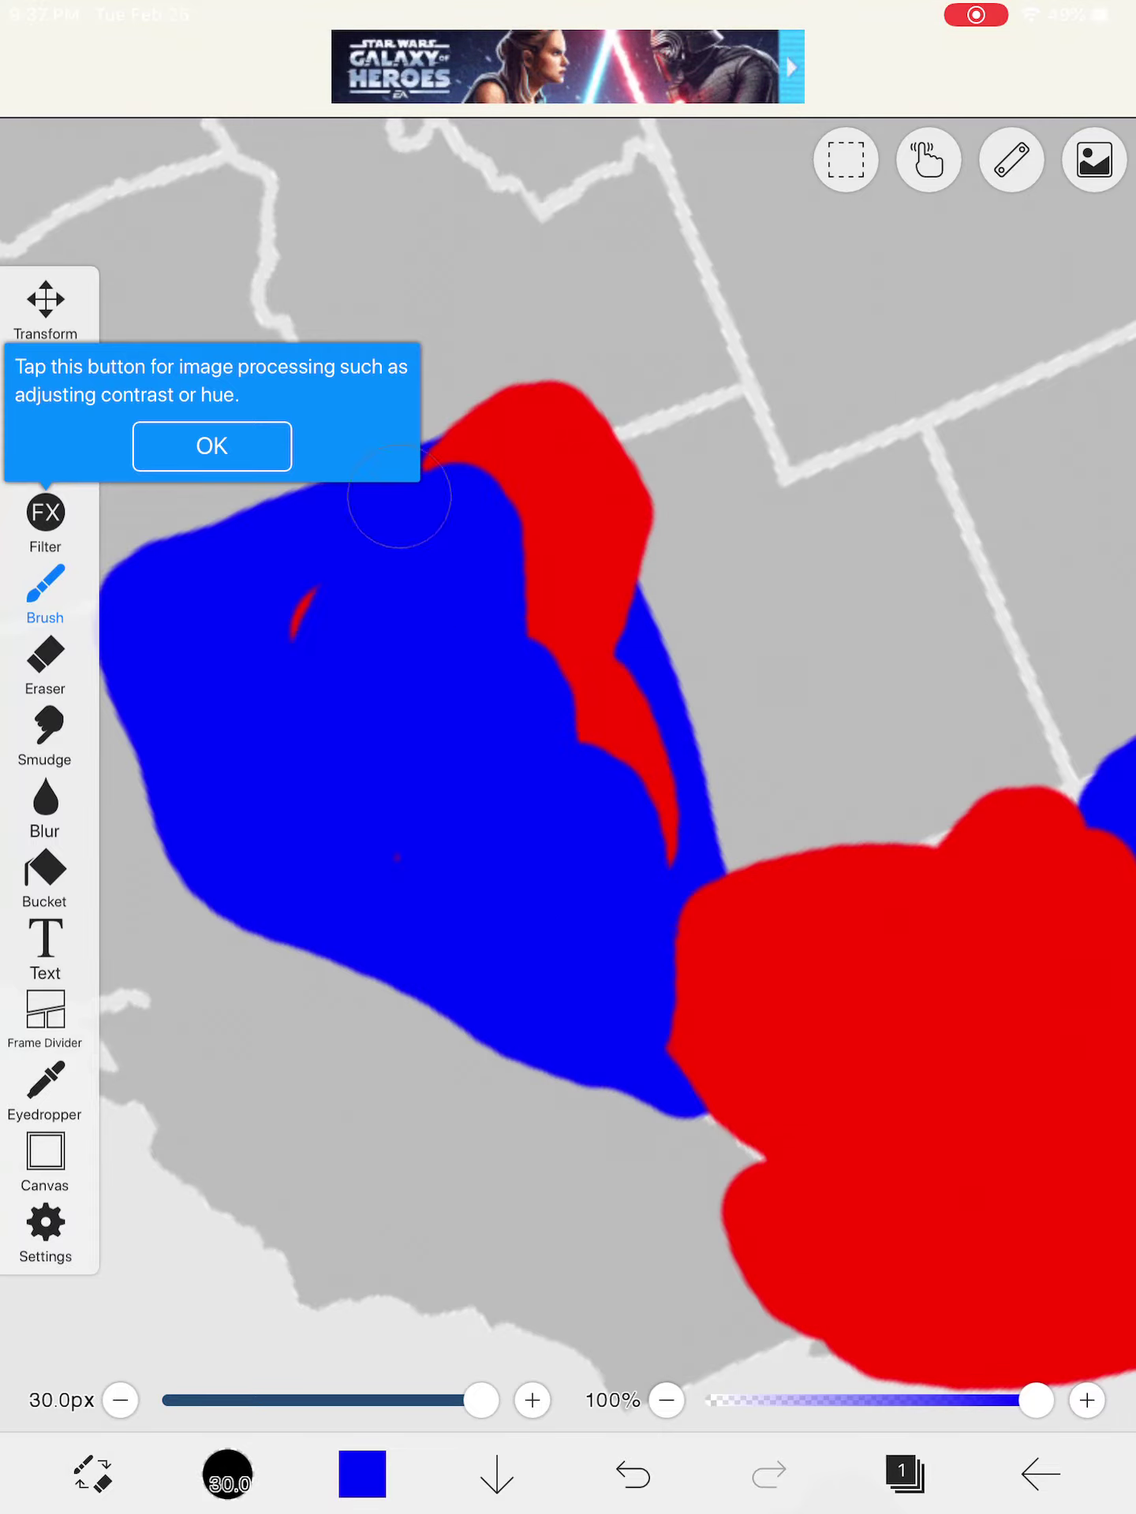
mouse_move(534, 639)
left_mouse_down()
mouse_move(591, 521)
mouse_move(482, 456)
left_mouse_up()
scroll(632, 744, "down", 5)
scroll(633, 742, "up", 5)
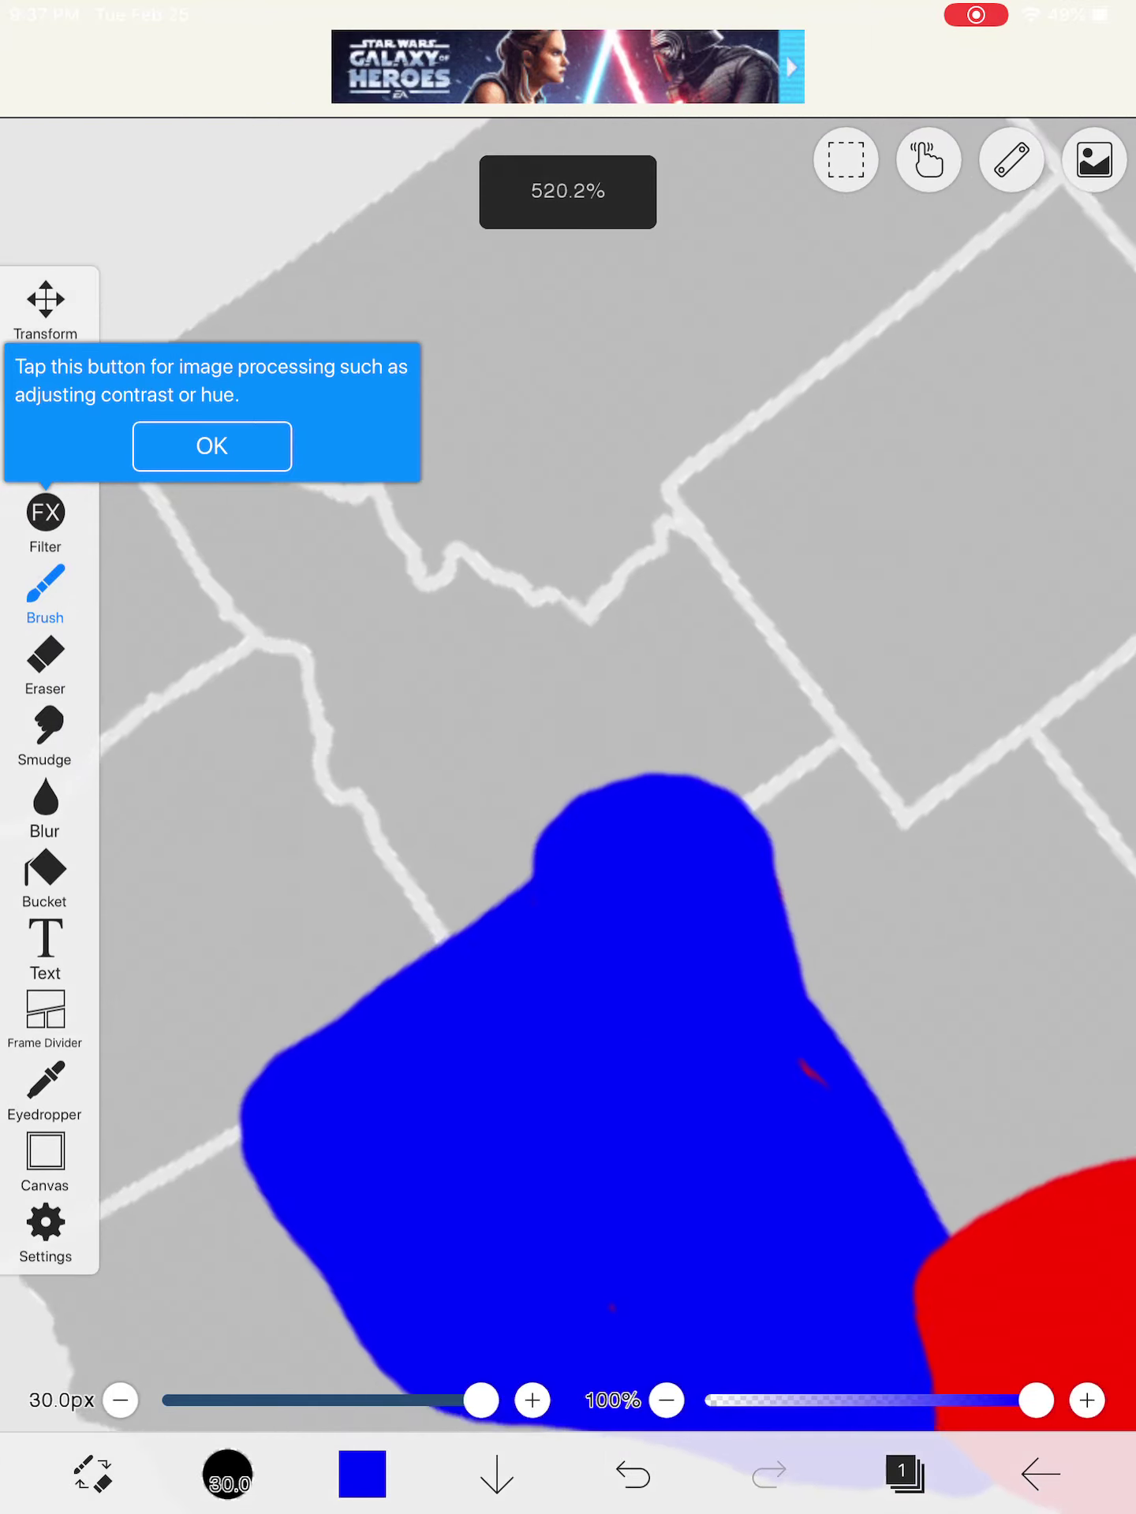
scroll(633, 743, "down", 5)
scroll(634, 743, "up", 3)
scroll(632, 743, "down", 3)
scroll(633, 743, "down", 3)
scroll(634, 744, "down", 5)
scroll(633, 744, "up", 4)
scroll(633, 744, "down", 4)
scroll(633, 744, "up", 5)
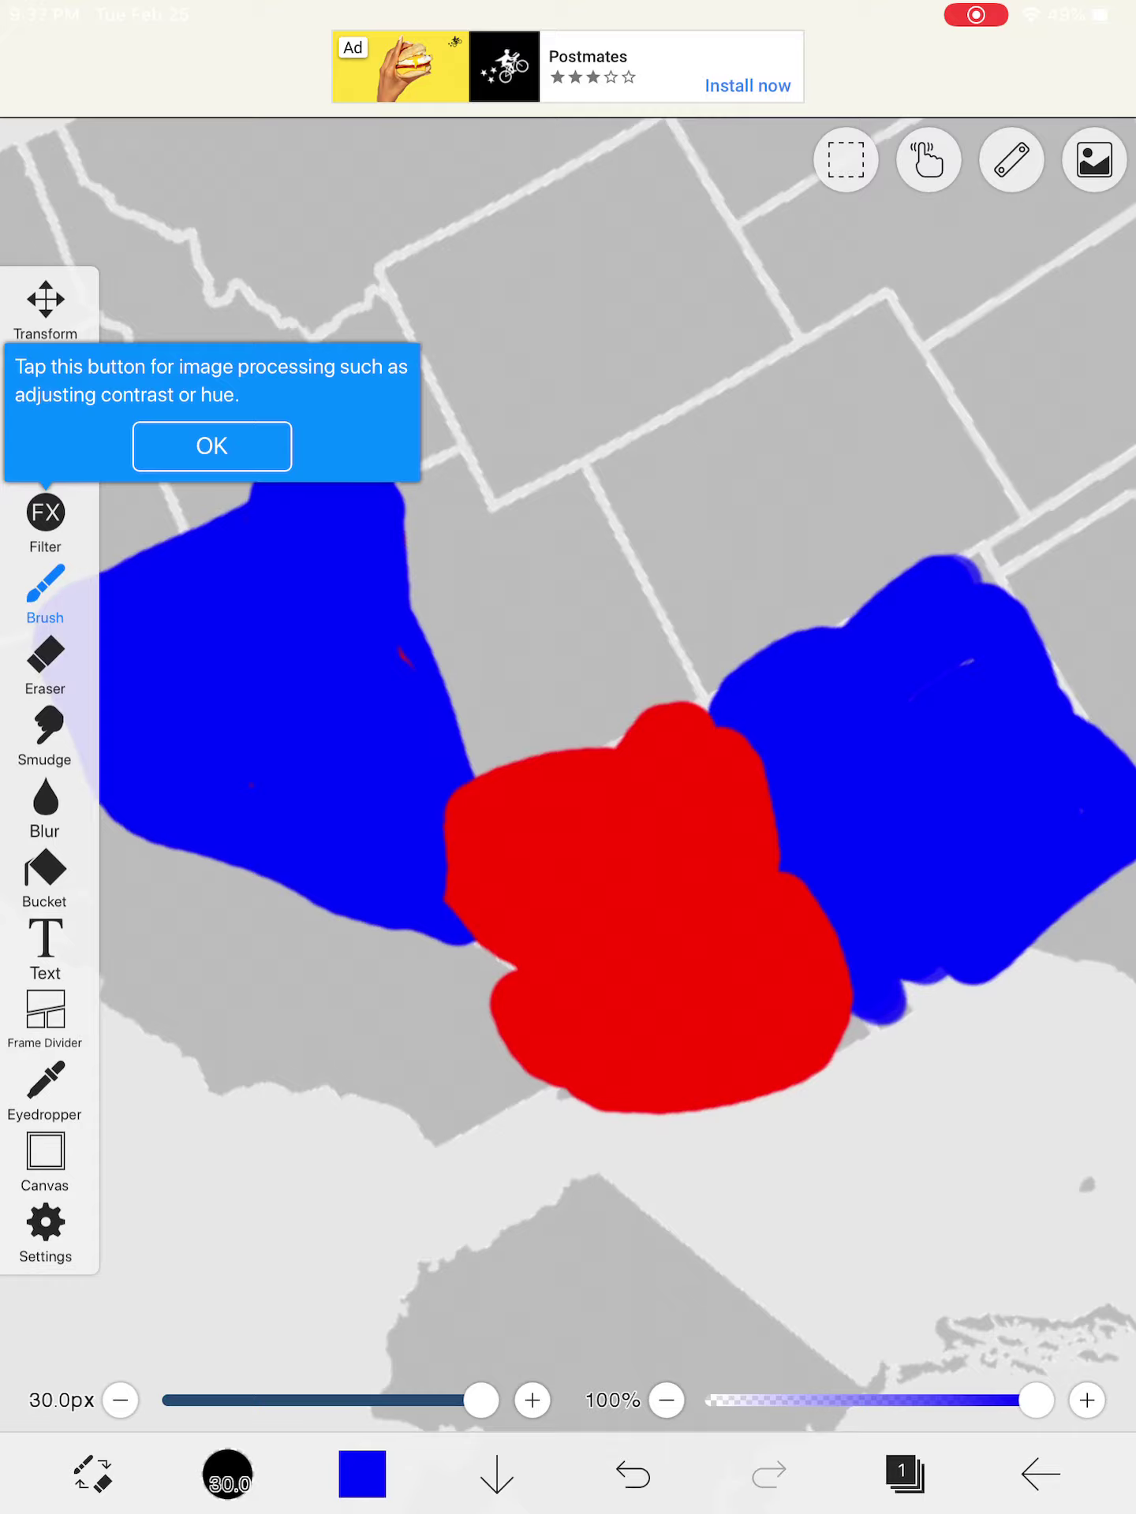
scroll(633, 743, "up", 3)
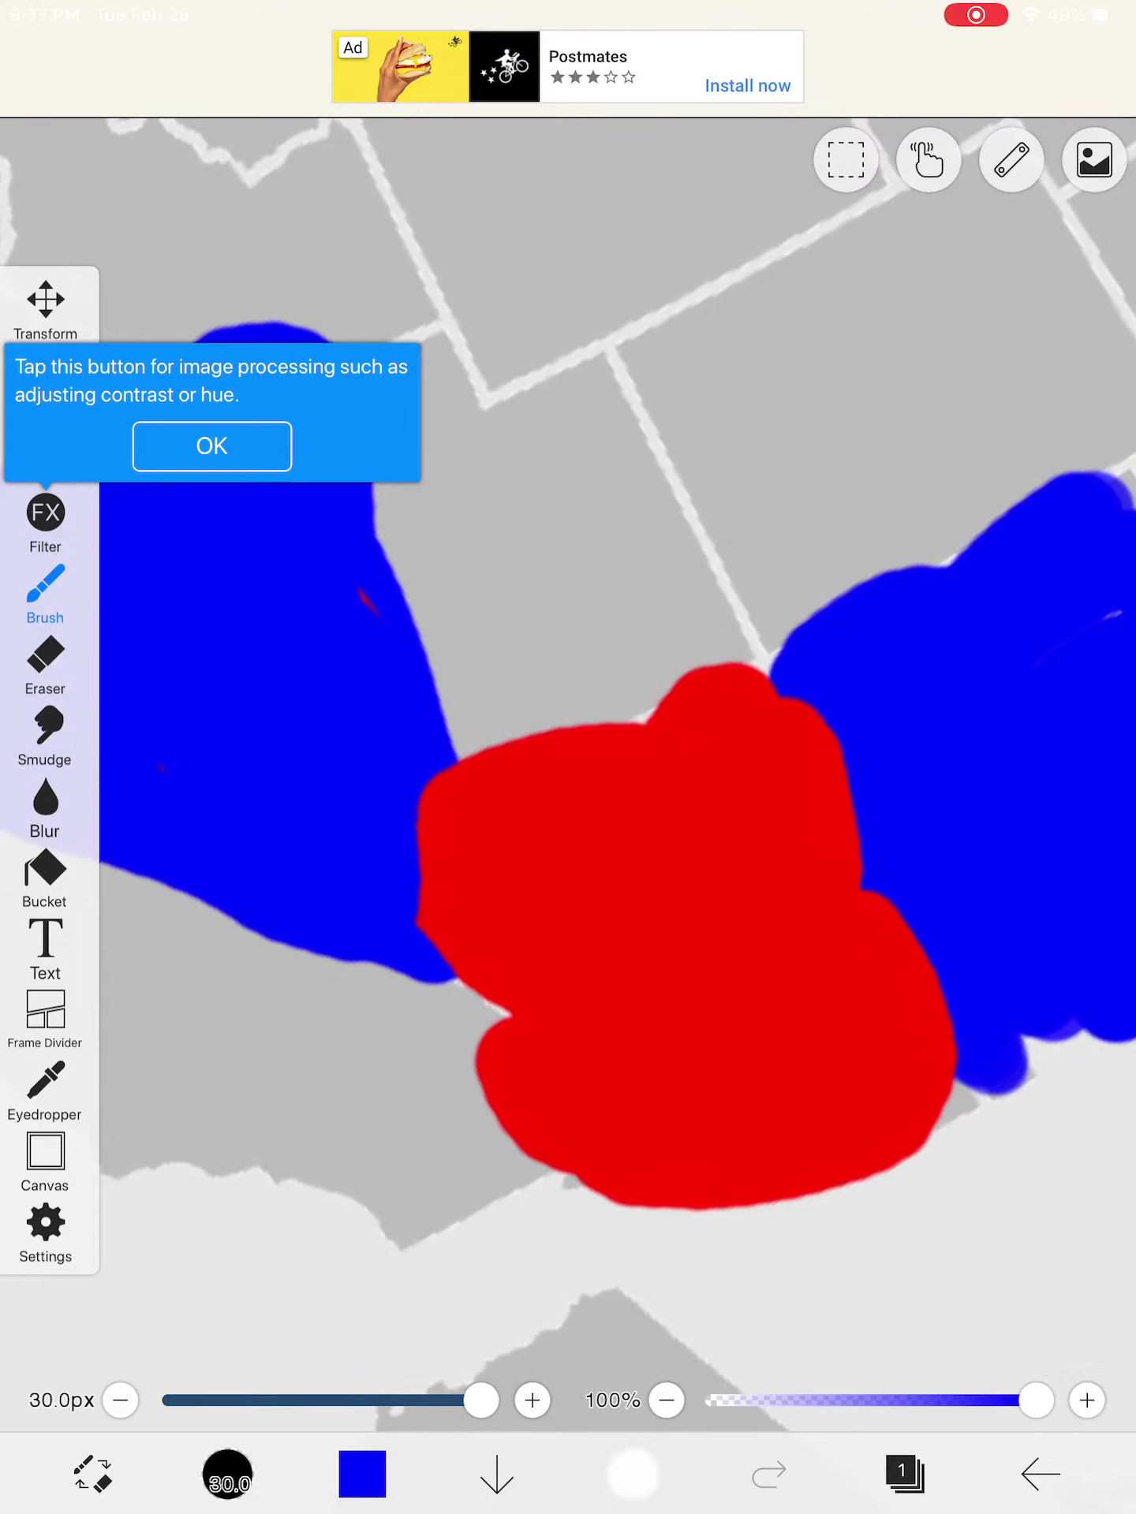
- Undo three strokes including the red blob, restore one blue stroke, and select red
left_click(634, 1473)
left_click(633, 1474)
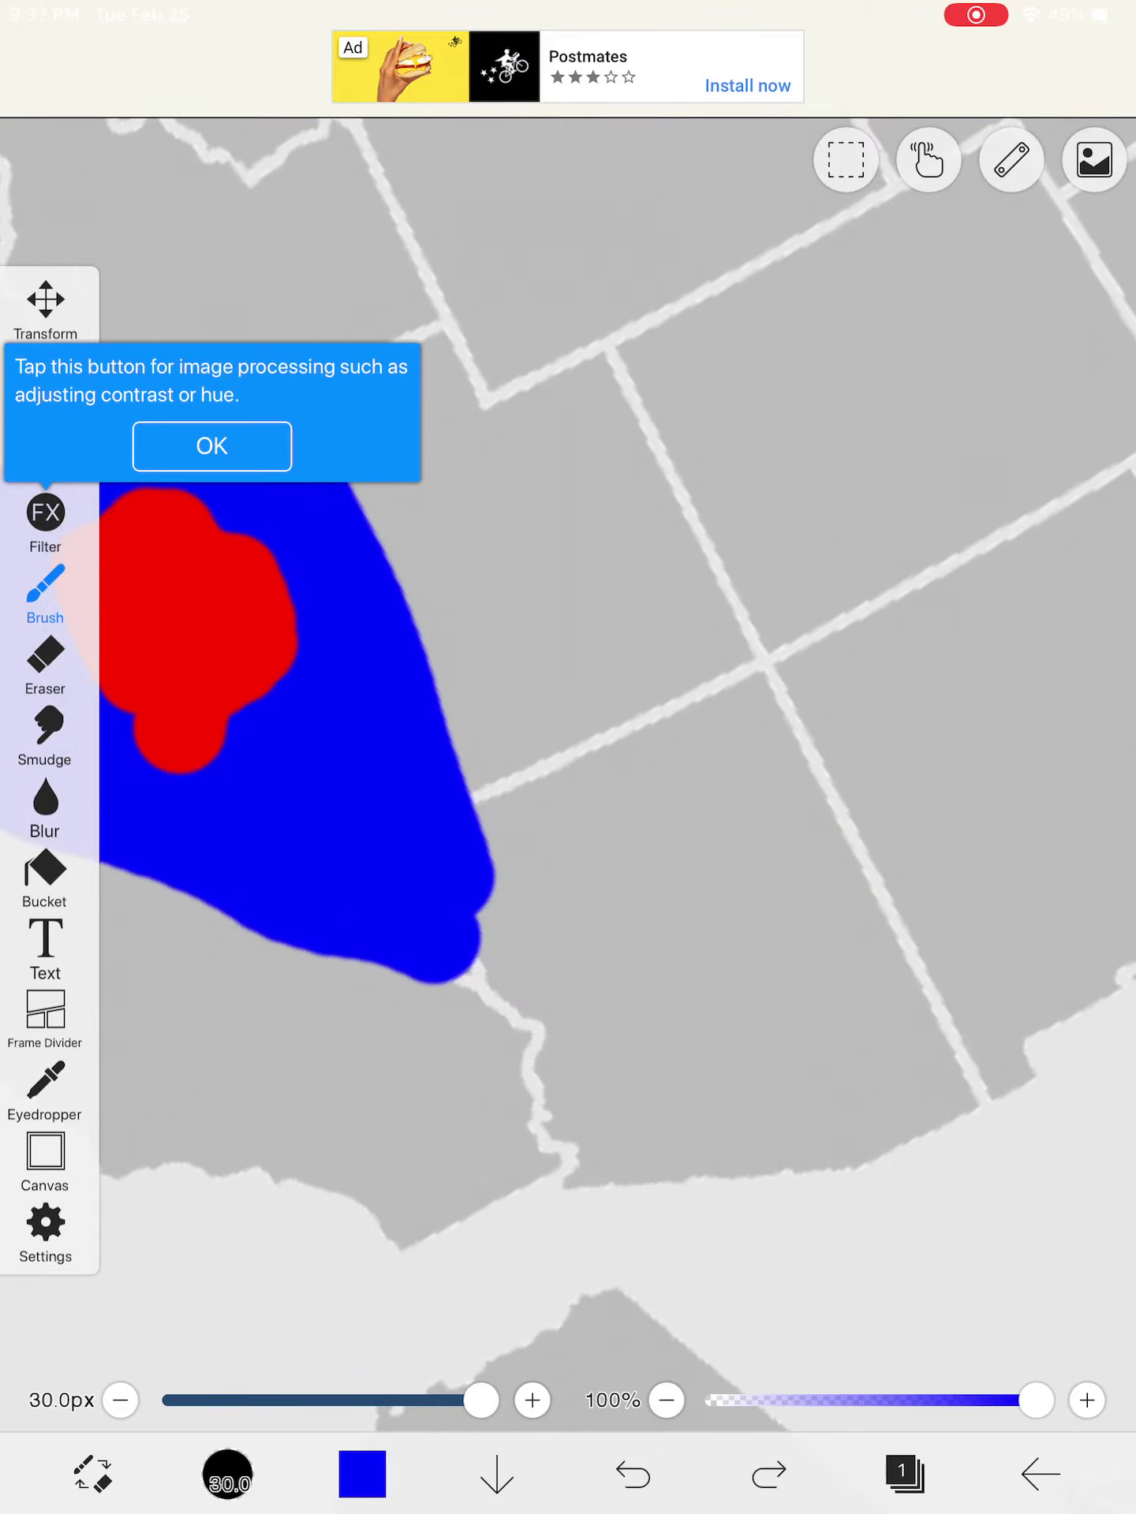
left_click(633, 1473)
left_click(632, 1472)
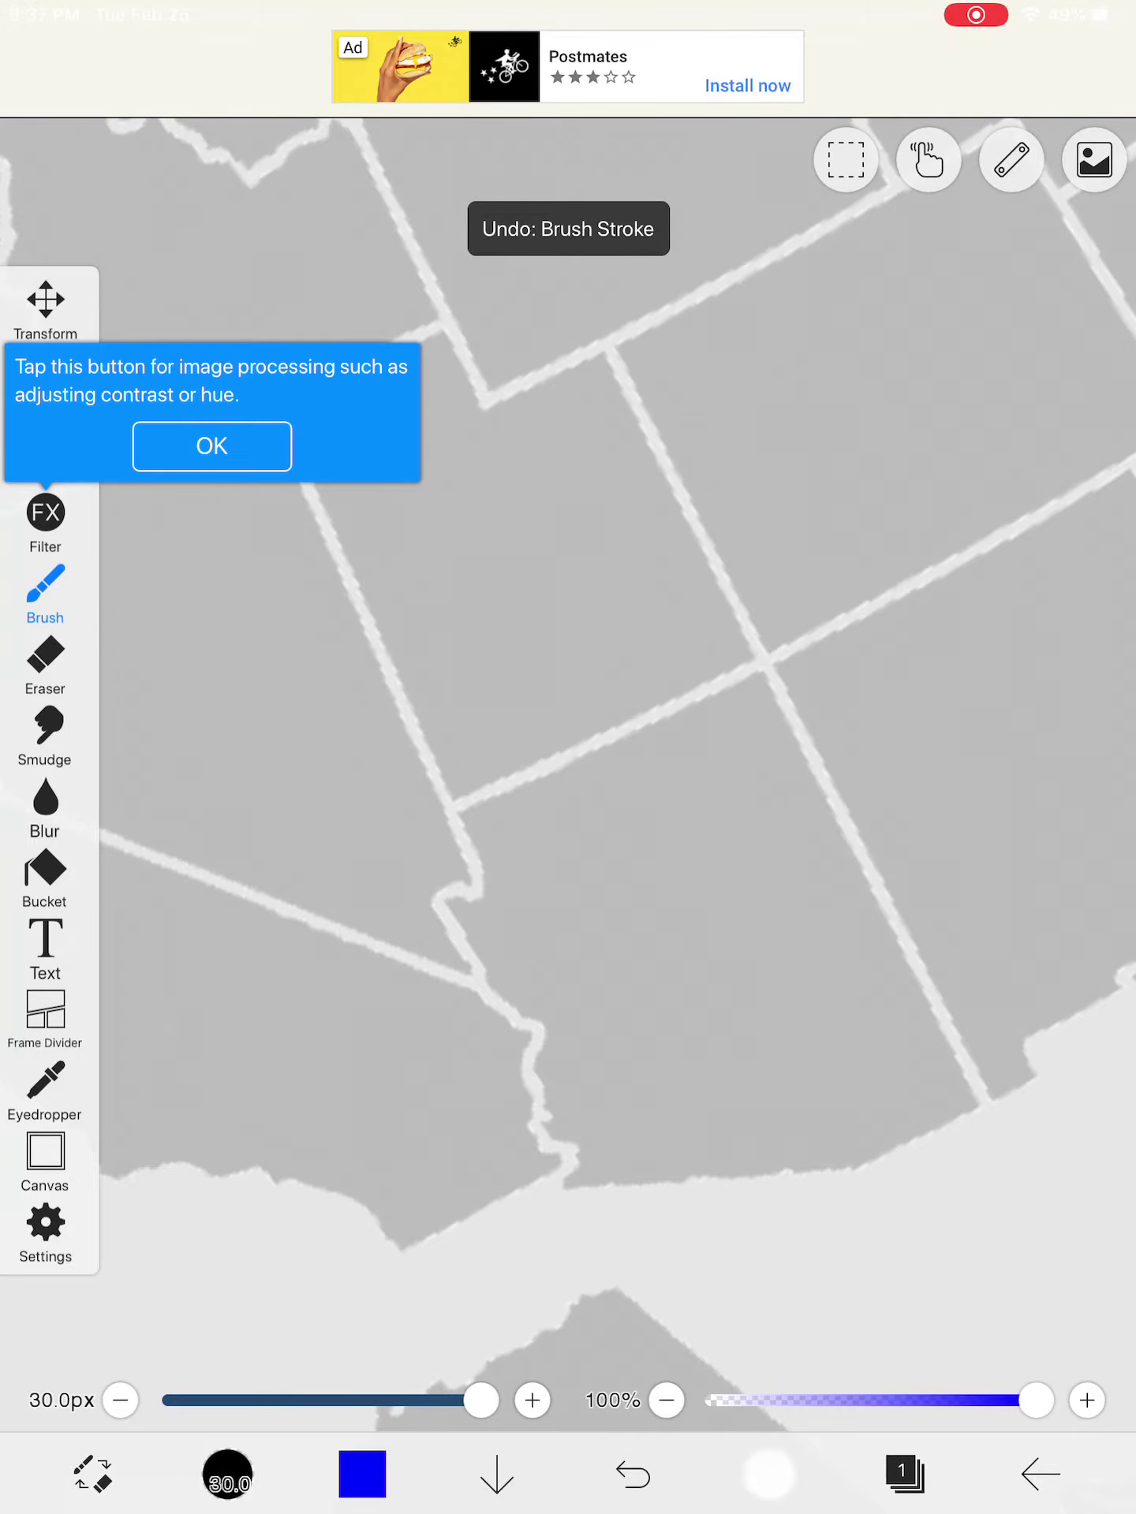
left_click(769, 1472)
scroll(592, 710, "down", 5)
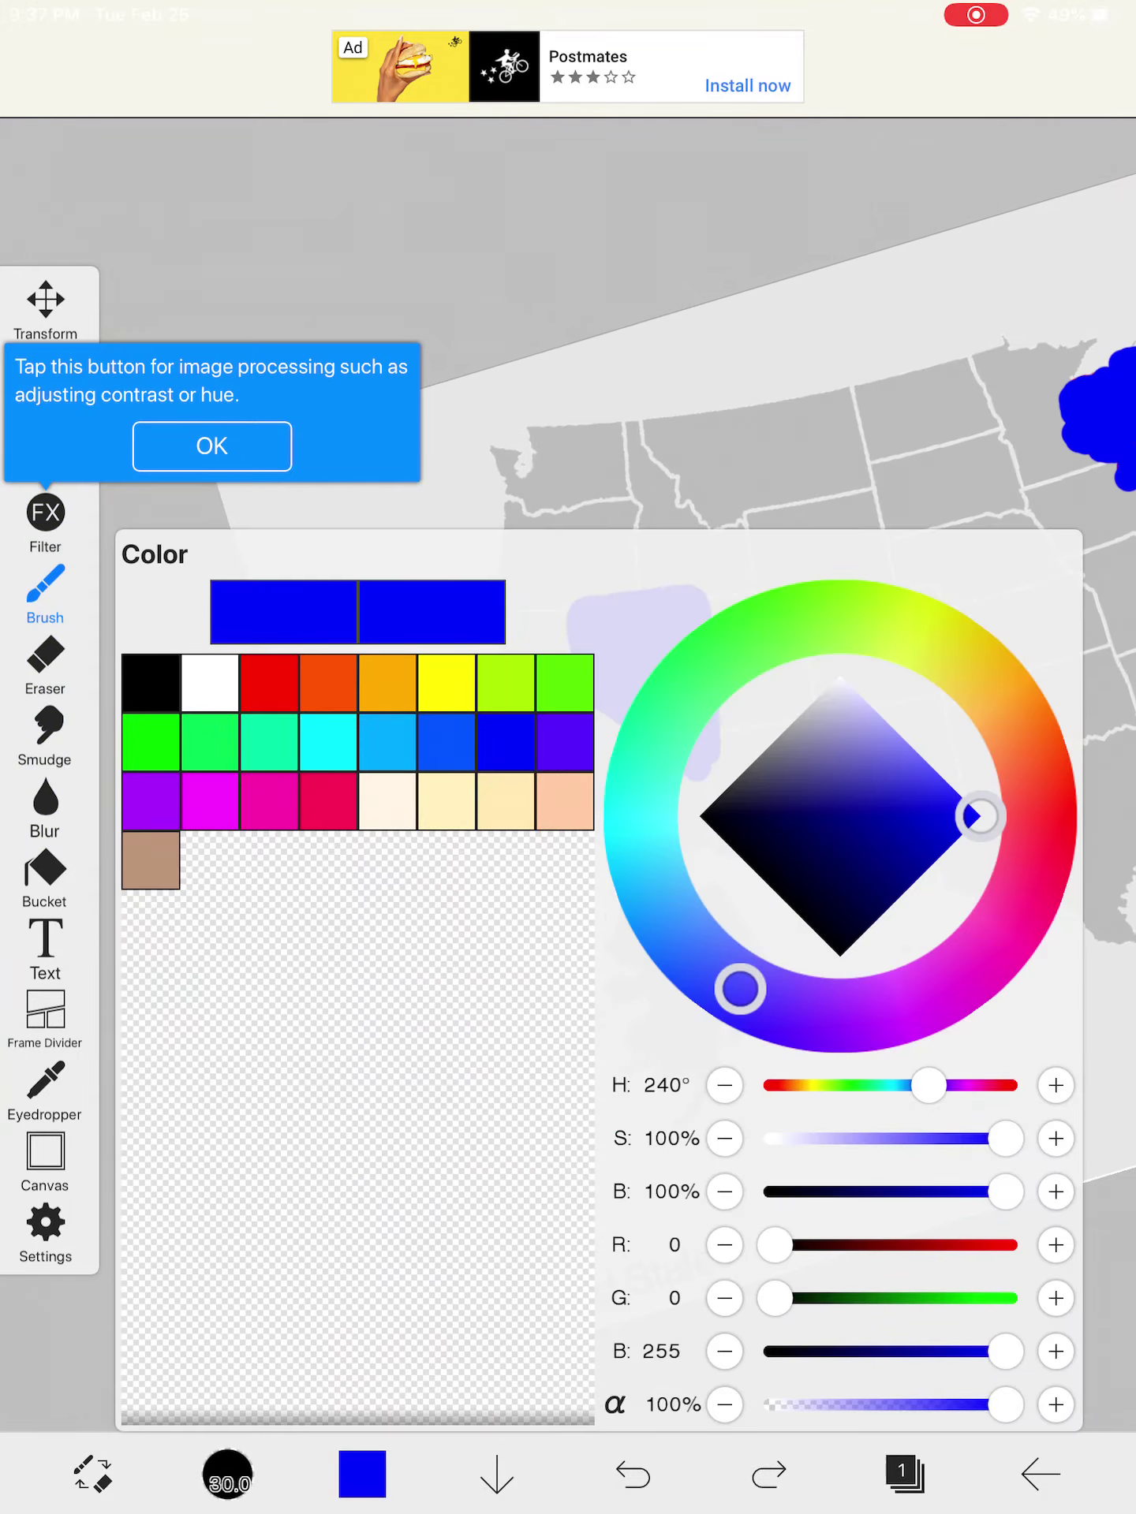
left_click(328, 682)
scroll(710, 592, "down", 5)
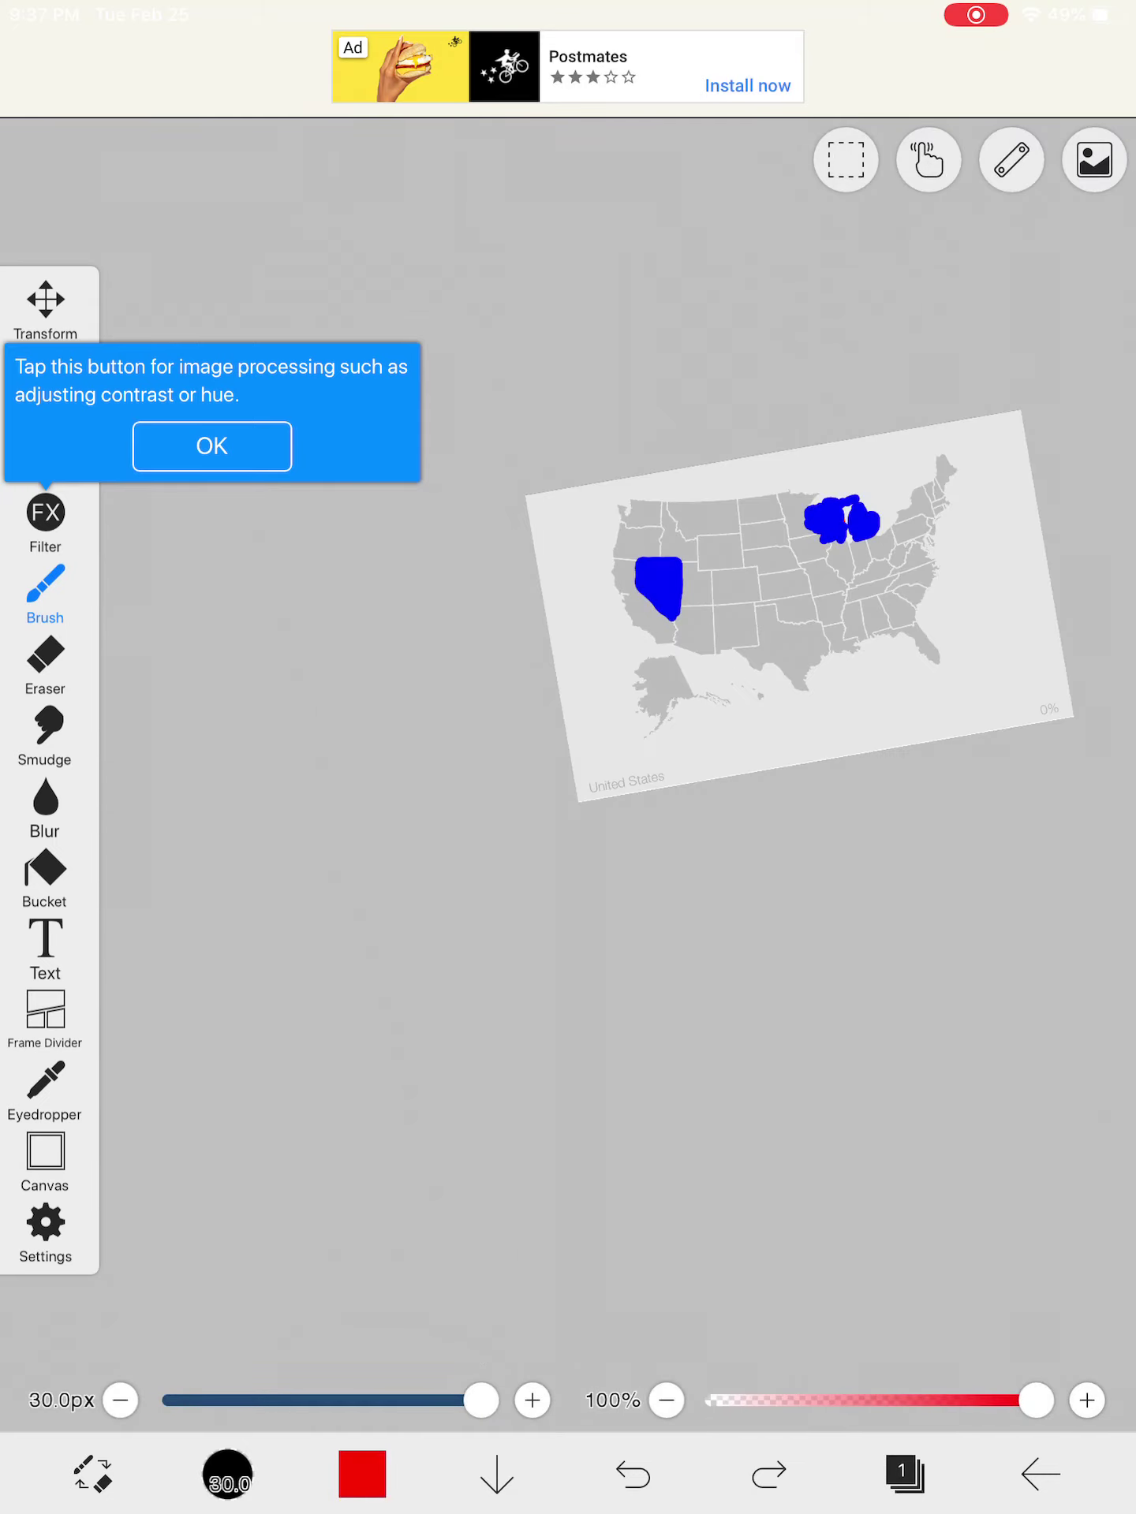
scroll(710, 591, "up", 5)
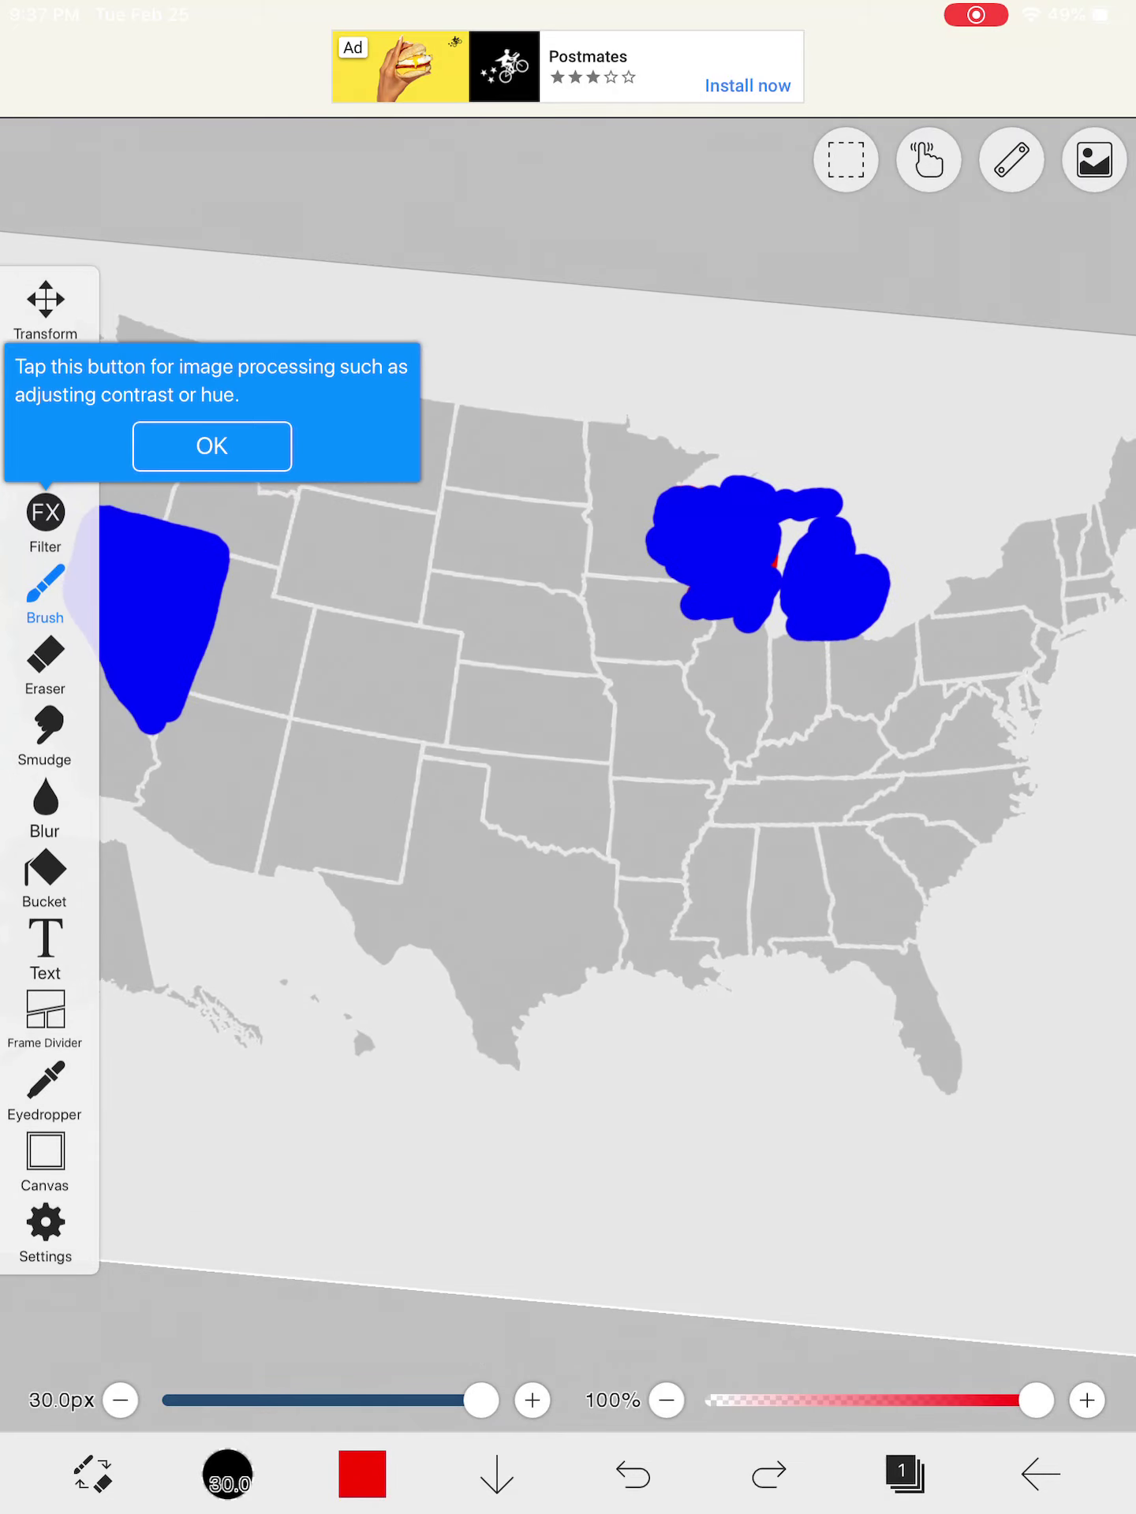
scroll(887, 615, "up", 8)
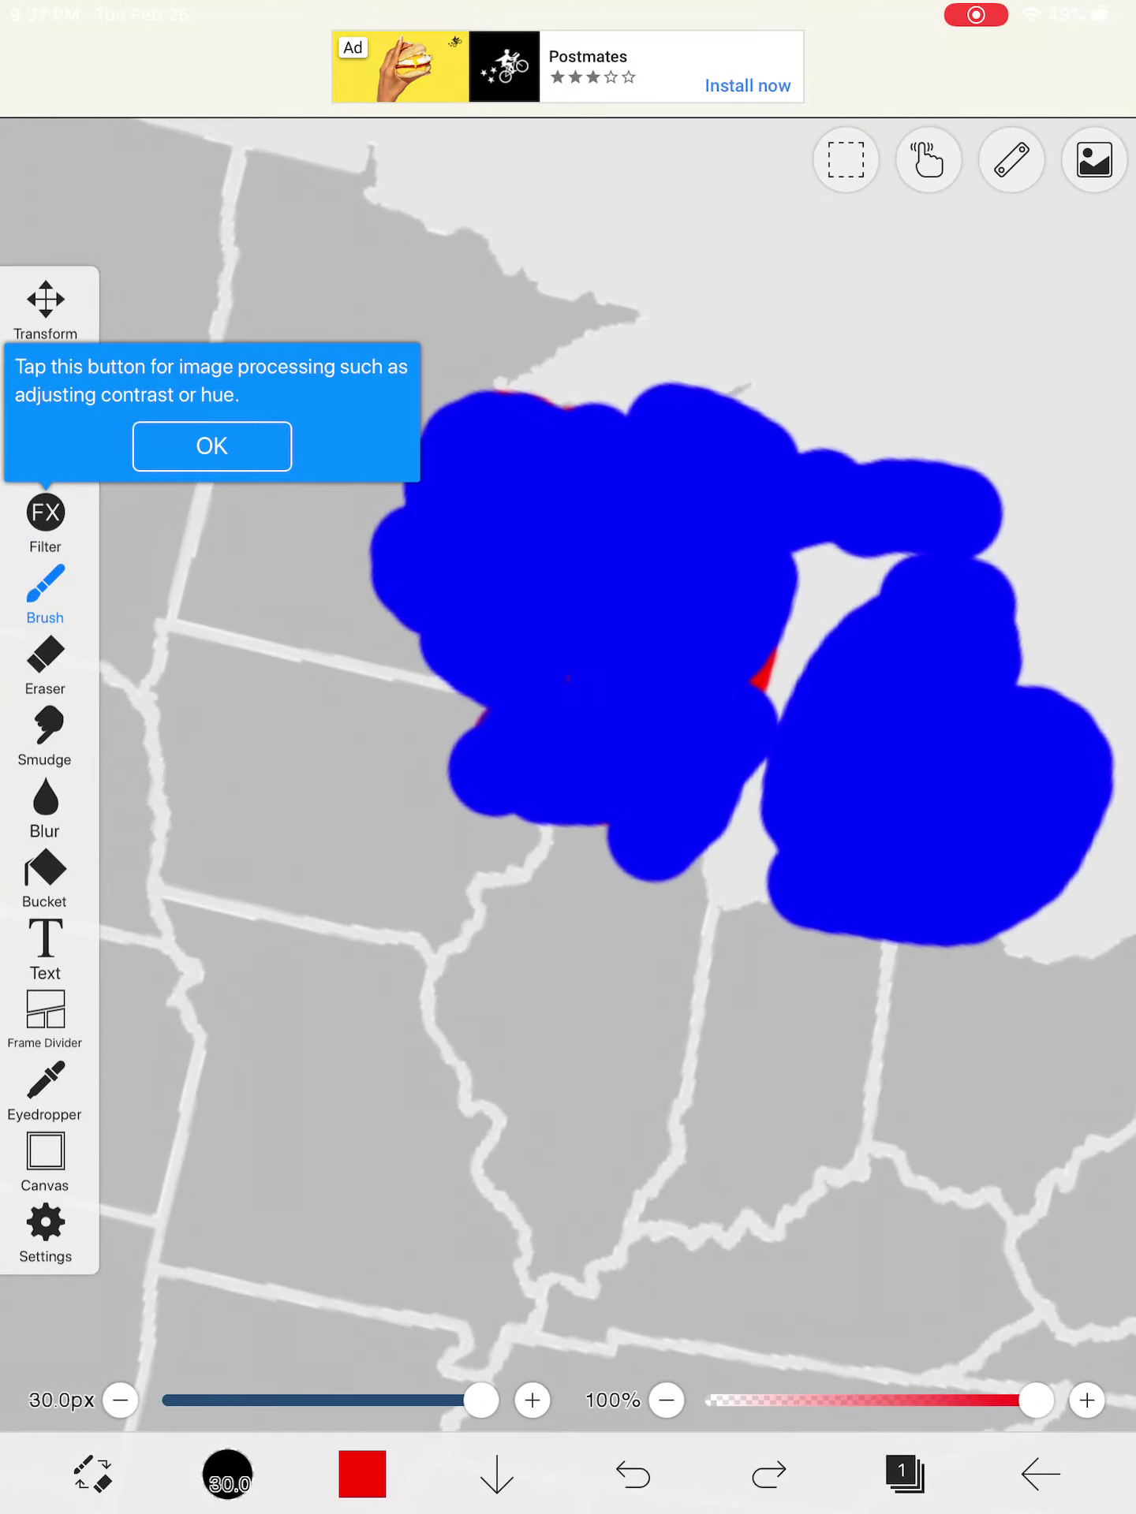
- Brush red across the blue Great Lakes states
left_click_drag(737, 708, 606, 706)
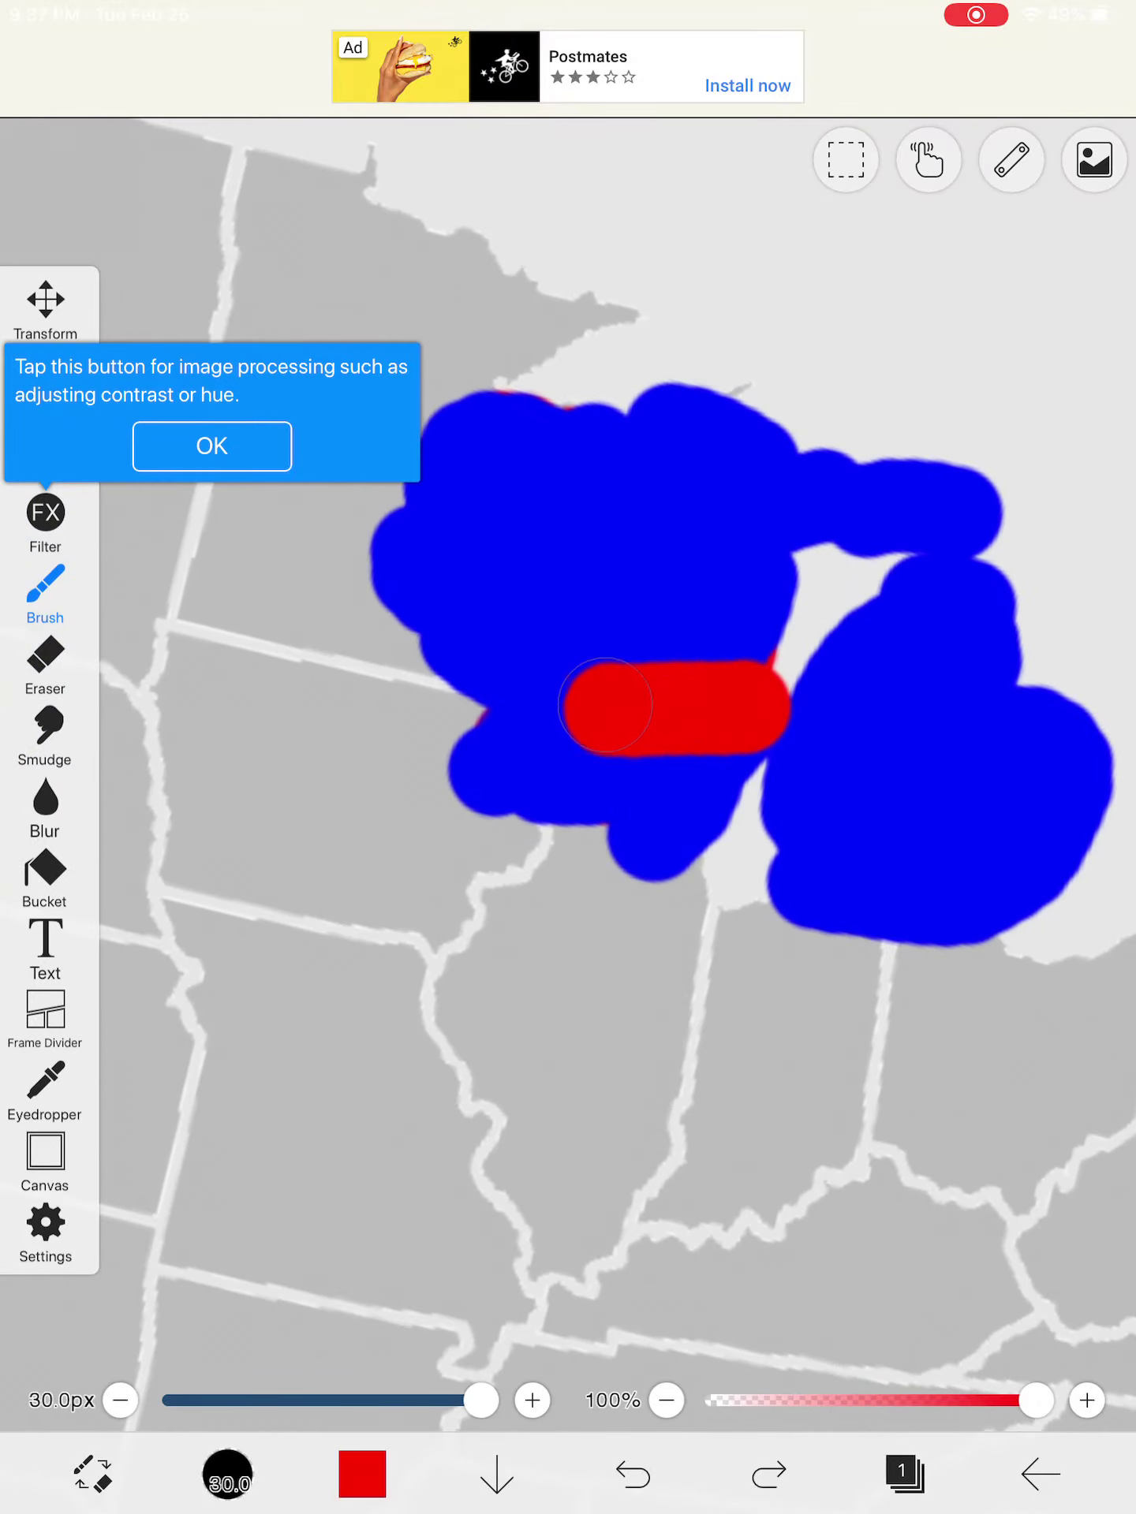
left_click_drag(636, 502, 703, 497)
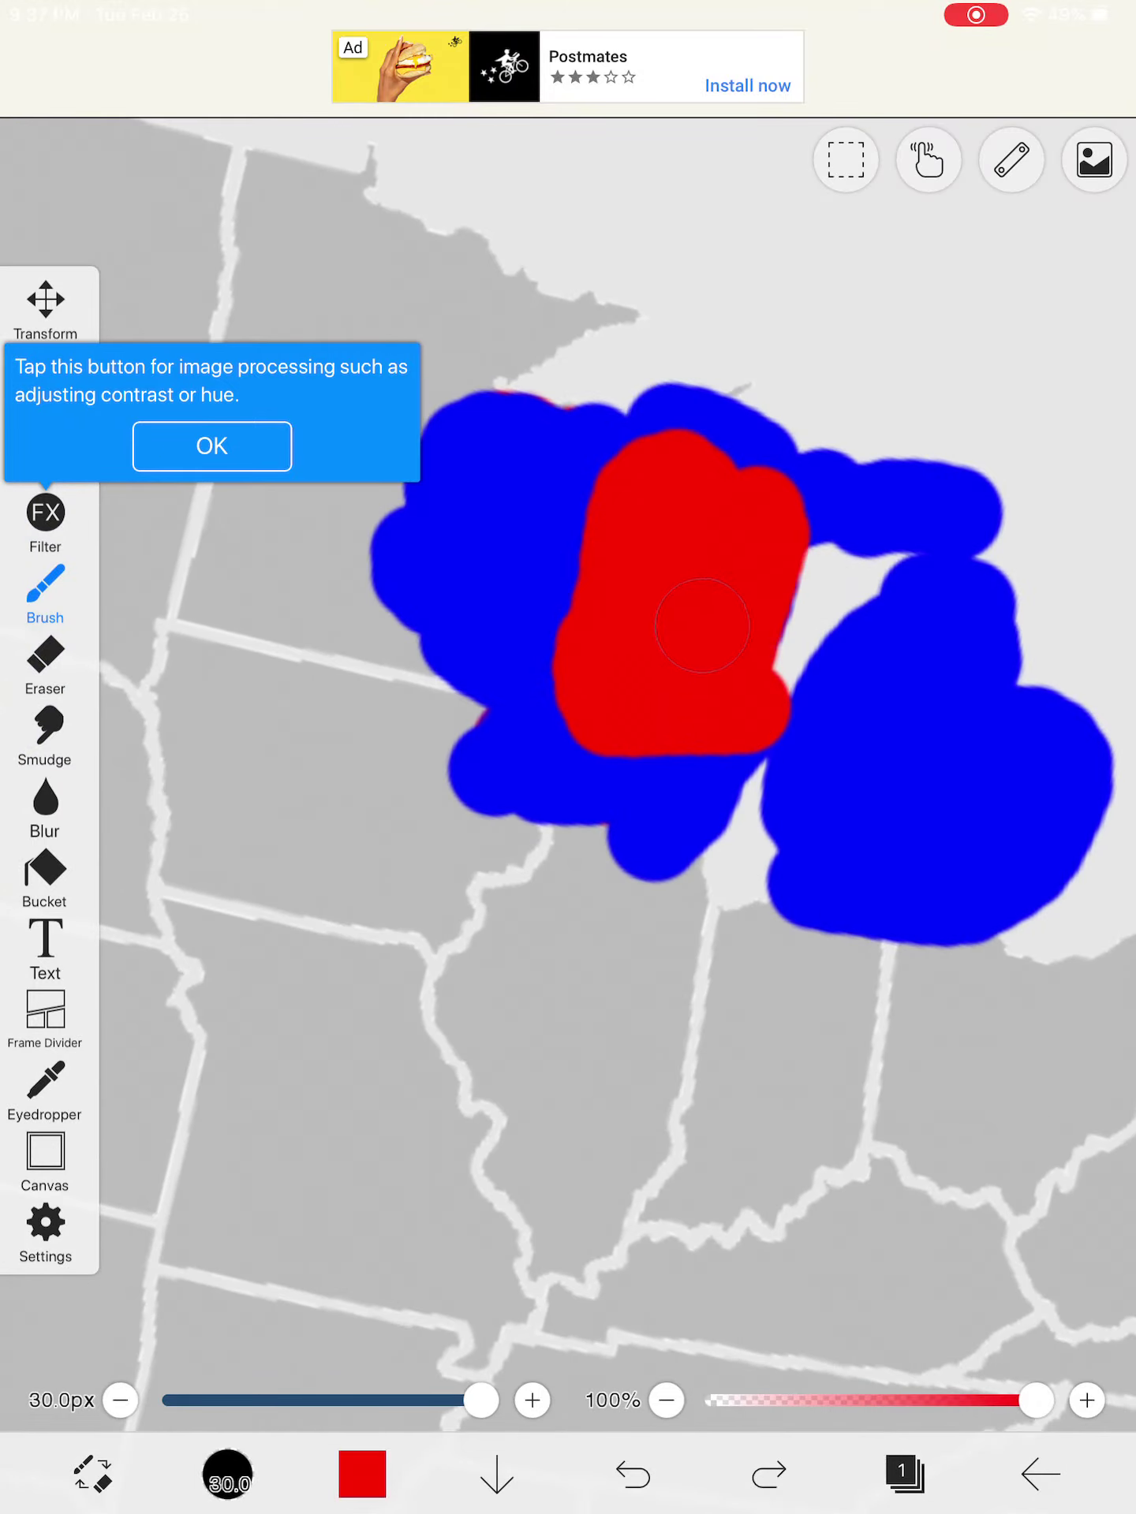
left_click_drag(854, 531, 887, 507)
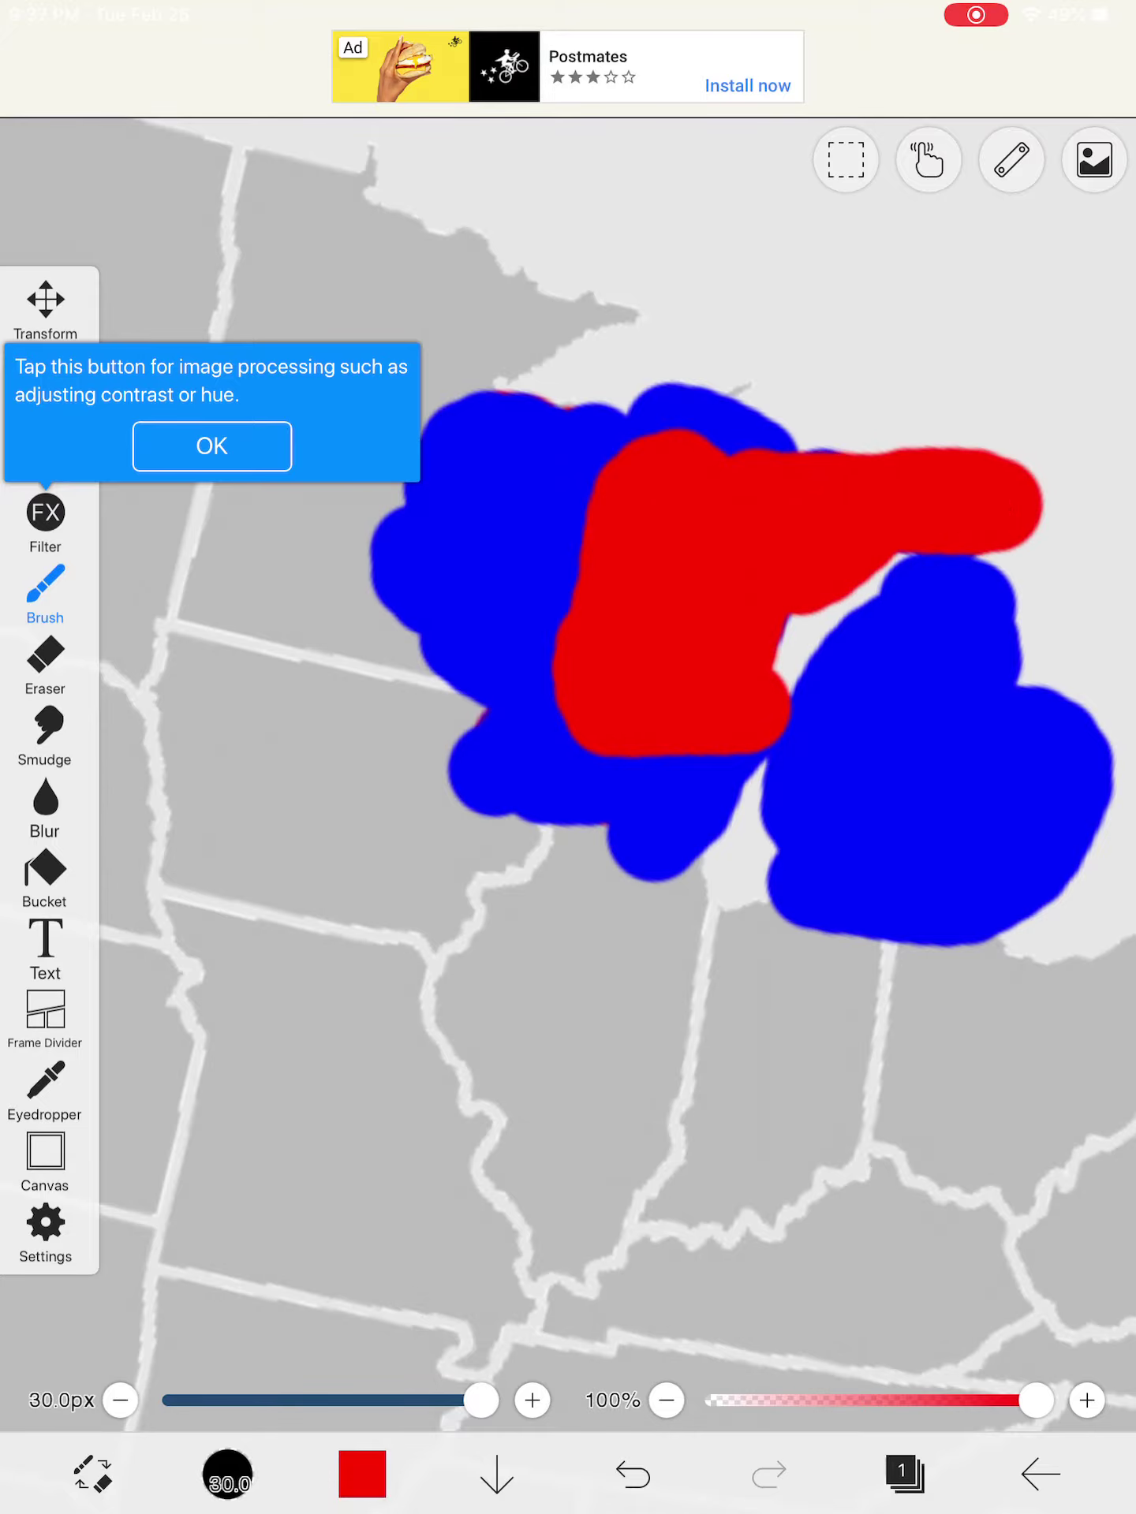
- Undo the Great Lakes red and Nevada's blue fill, then start painting a state red
key("ctrl+z")
scroll(663, 662, "down", 5)
scroll(663, 662, "down", 5)
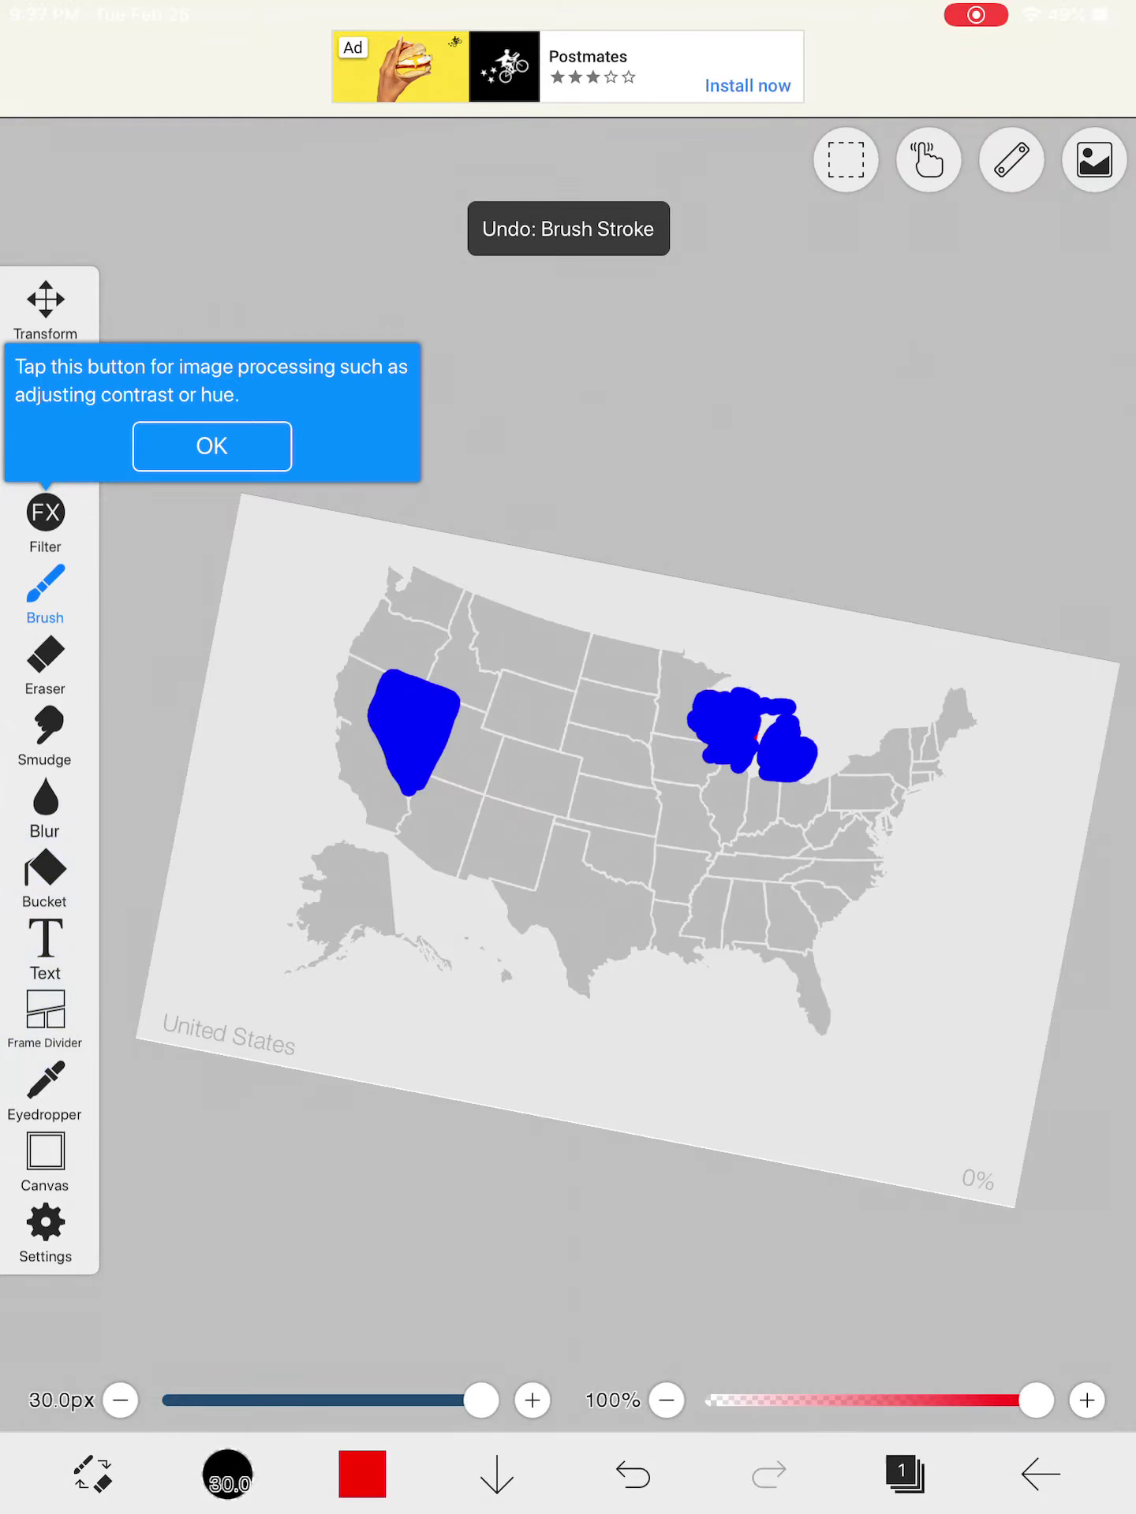
scroll(473, 709, "up", 8)
scroll(474, 709, "up", 5)
scroll(533, 709, "up", 4)
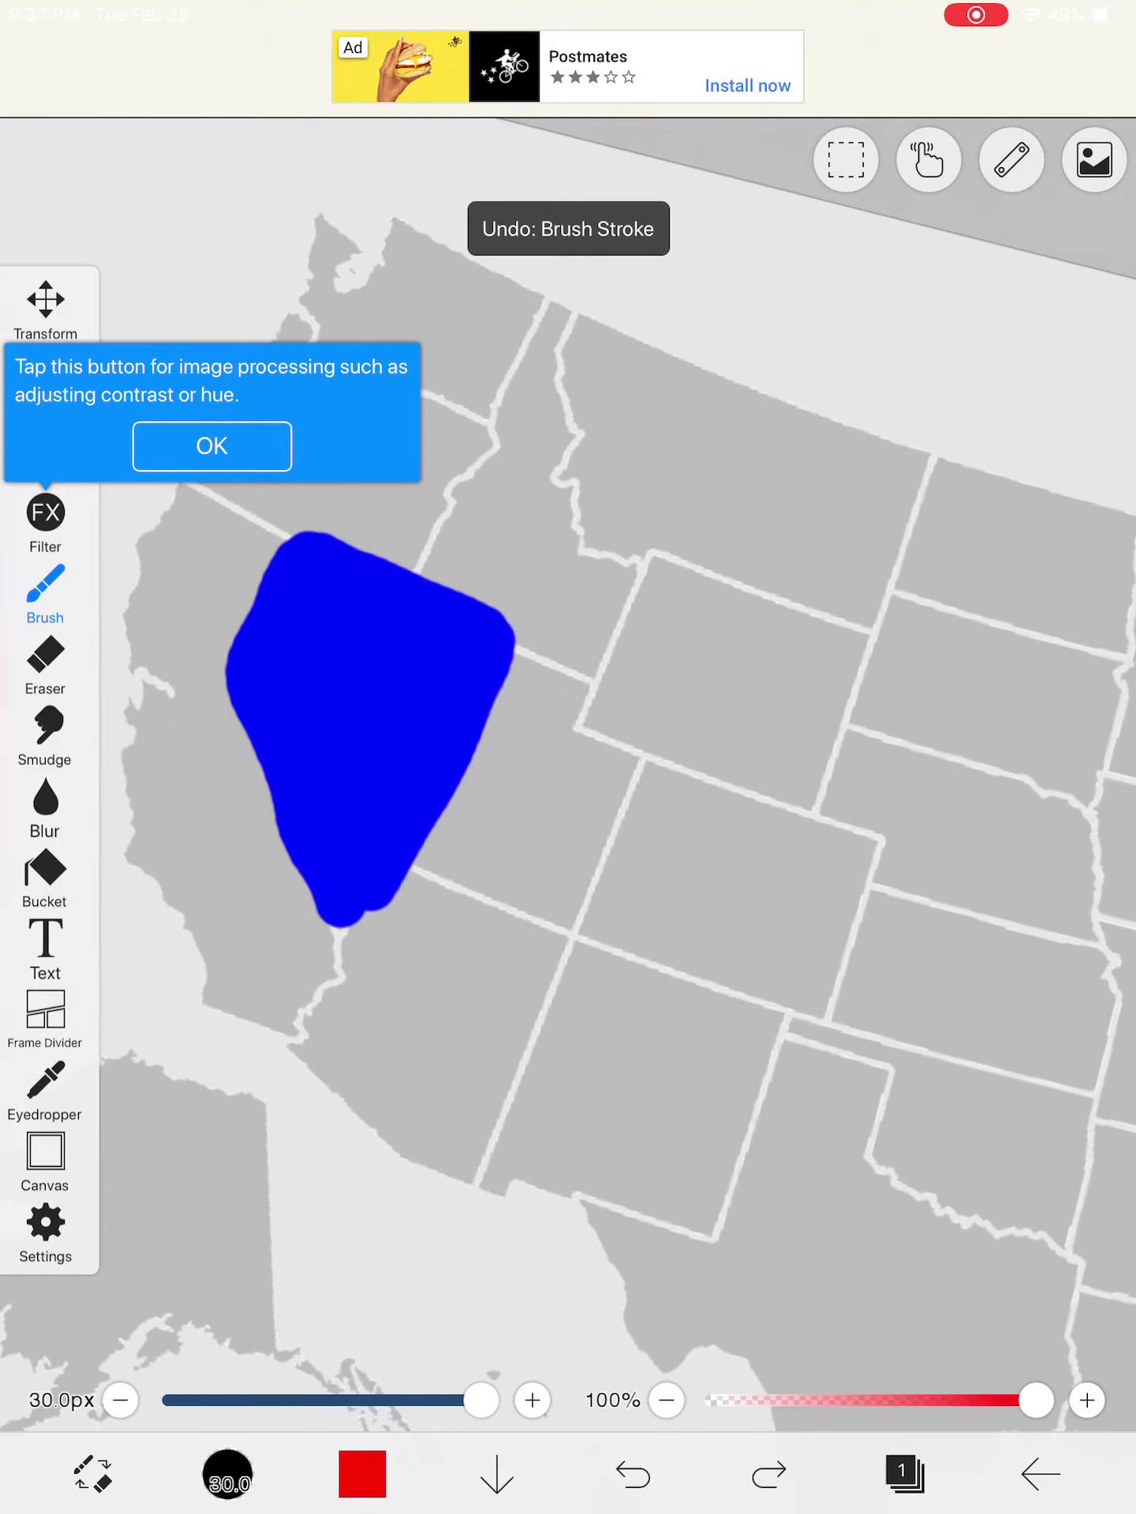
key("ctrl+z")
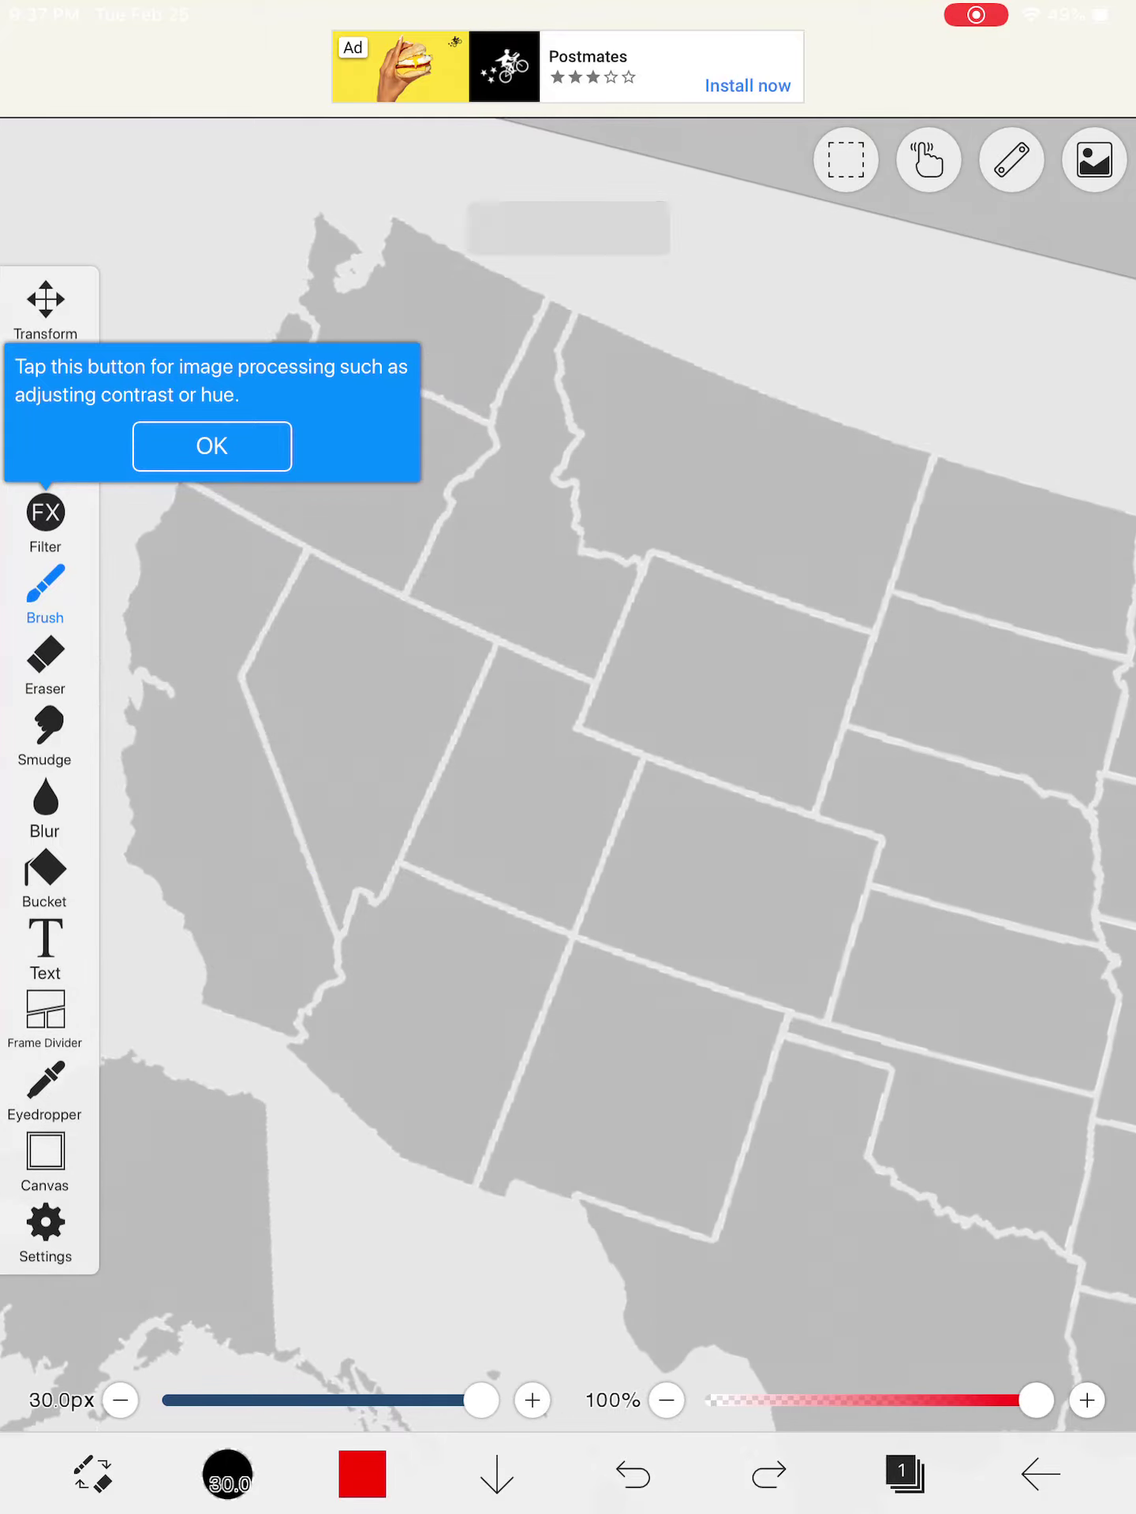
scroll(568, 710, "up", 6)
scroll(568, 710, "up", 6)
mouse_move(297, 1171)
left_mouse_down()
mouse_move(293, 864)
mouse_move(875, 1066)
left_mouse_up()
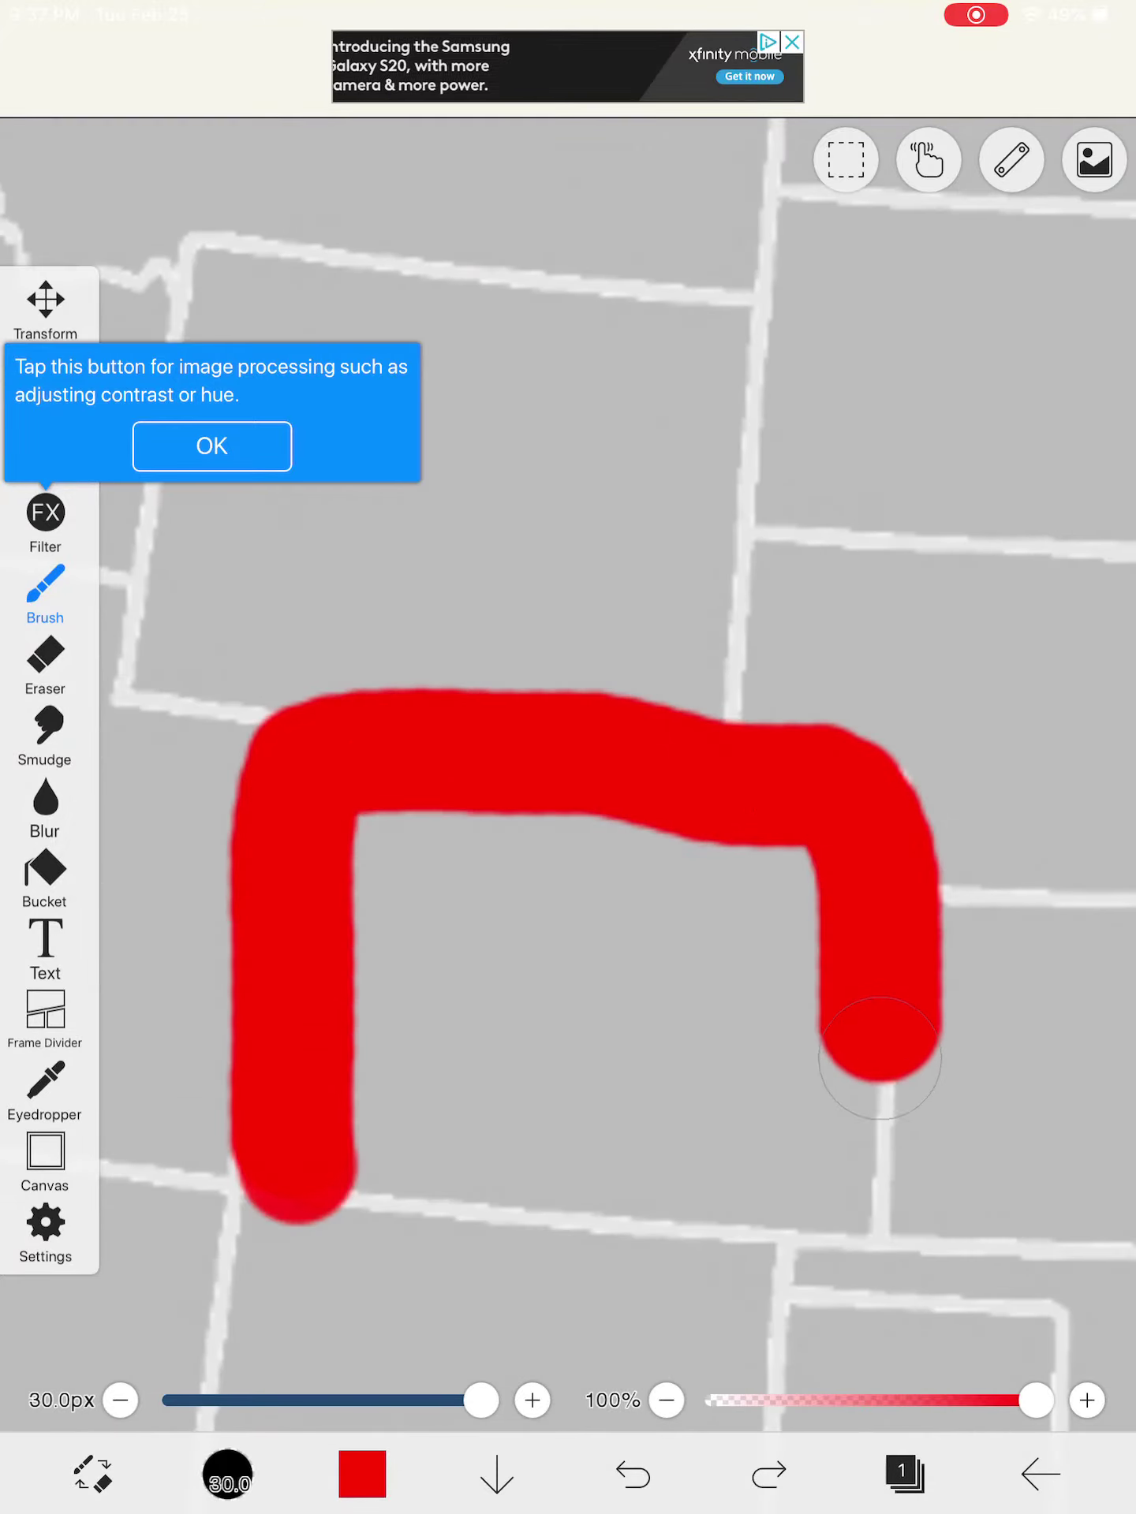
- Undo the misplaced red arch and fill the square state with red
key("ctrl+z")
scroll(569, 711, "up", 4)
scroll(568, 709, "down", 2)
left_click_drag(710, 592, 828, 568)
mouse_move(219, 1194)
left_mouse_down()
mouse_move(187, 799)
mouse_move(189, 615)
mouse_move(734, 615)
mouse_move(793, 805)
mouse_move(789, 923)
mouse_move(307, 935)
mouse_move(246, 858)
left_mouse_up()
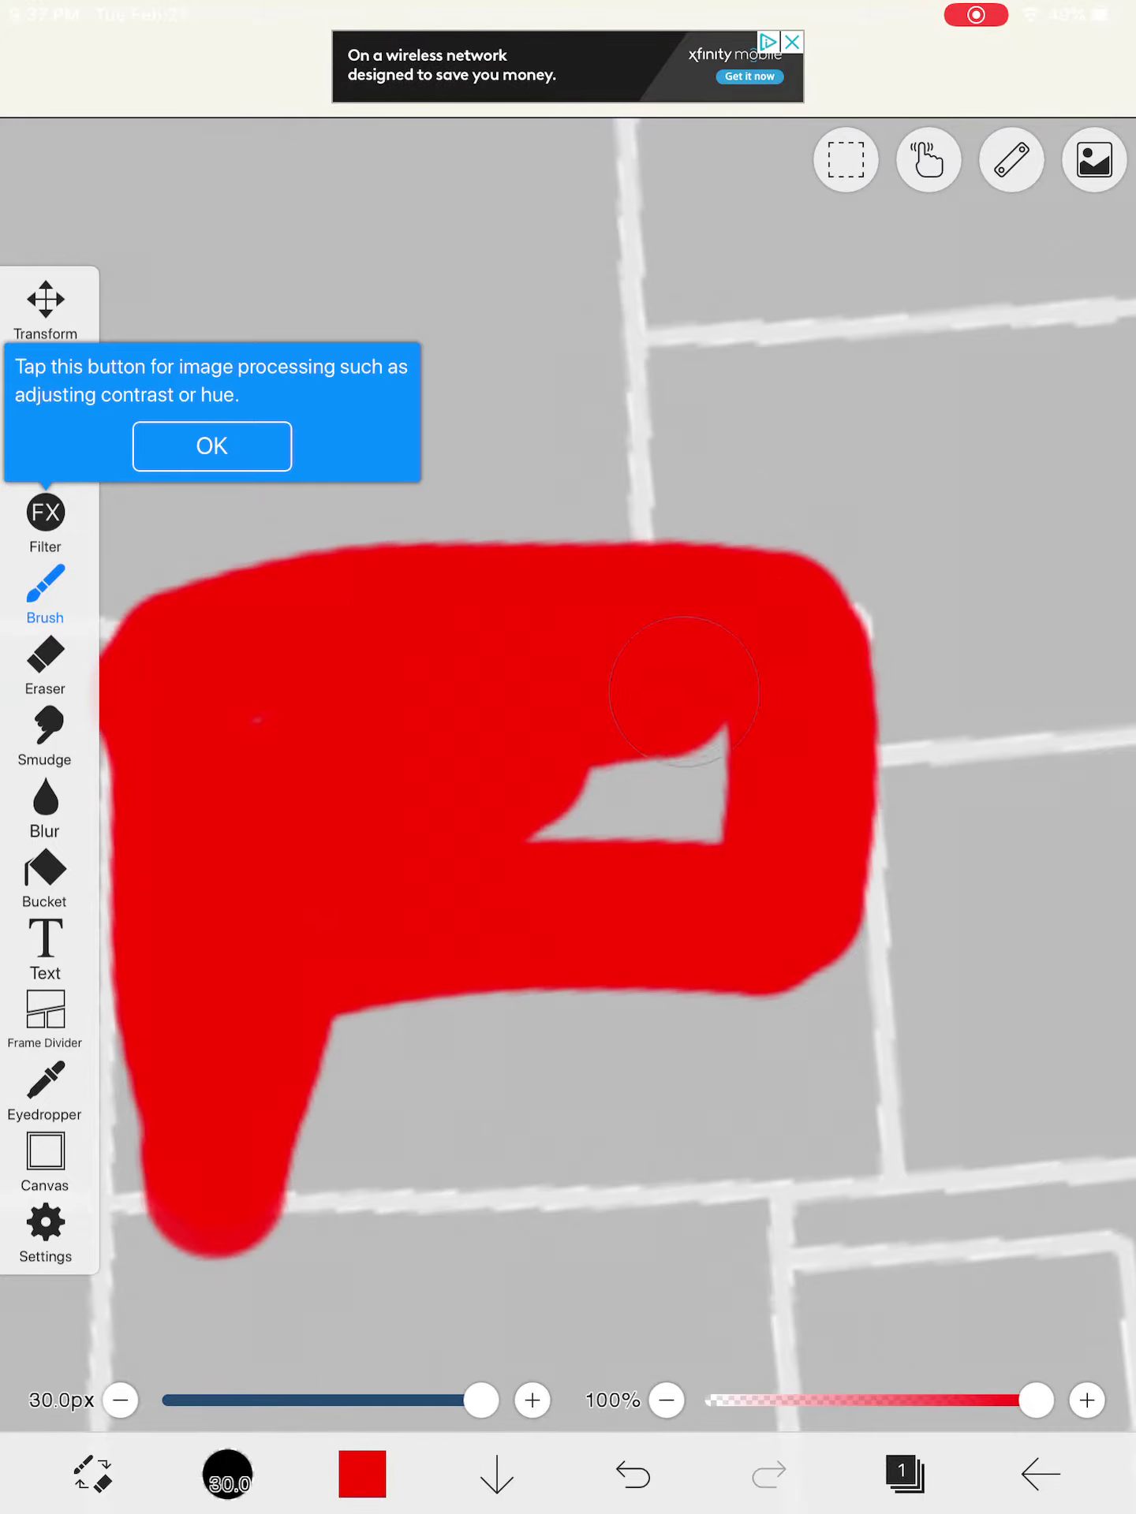
scroll(567, 709, "down", 1)
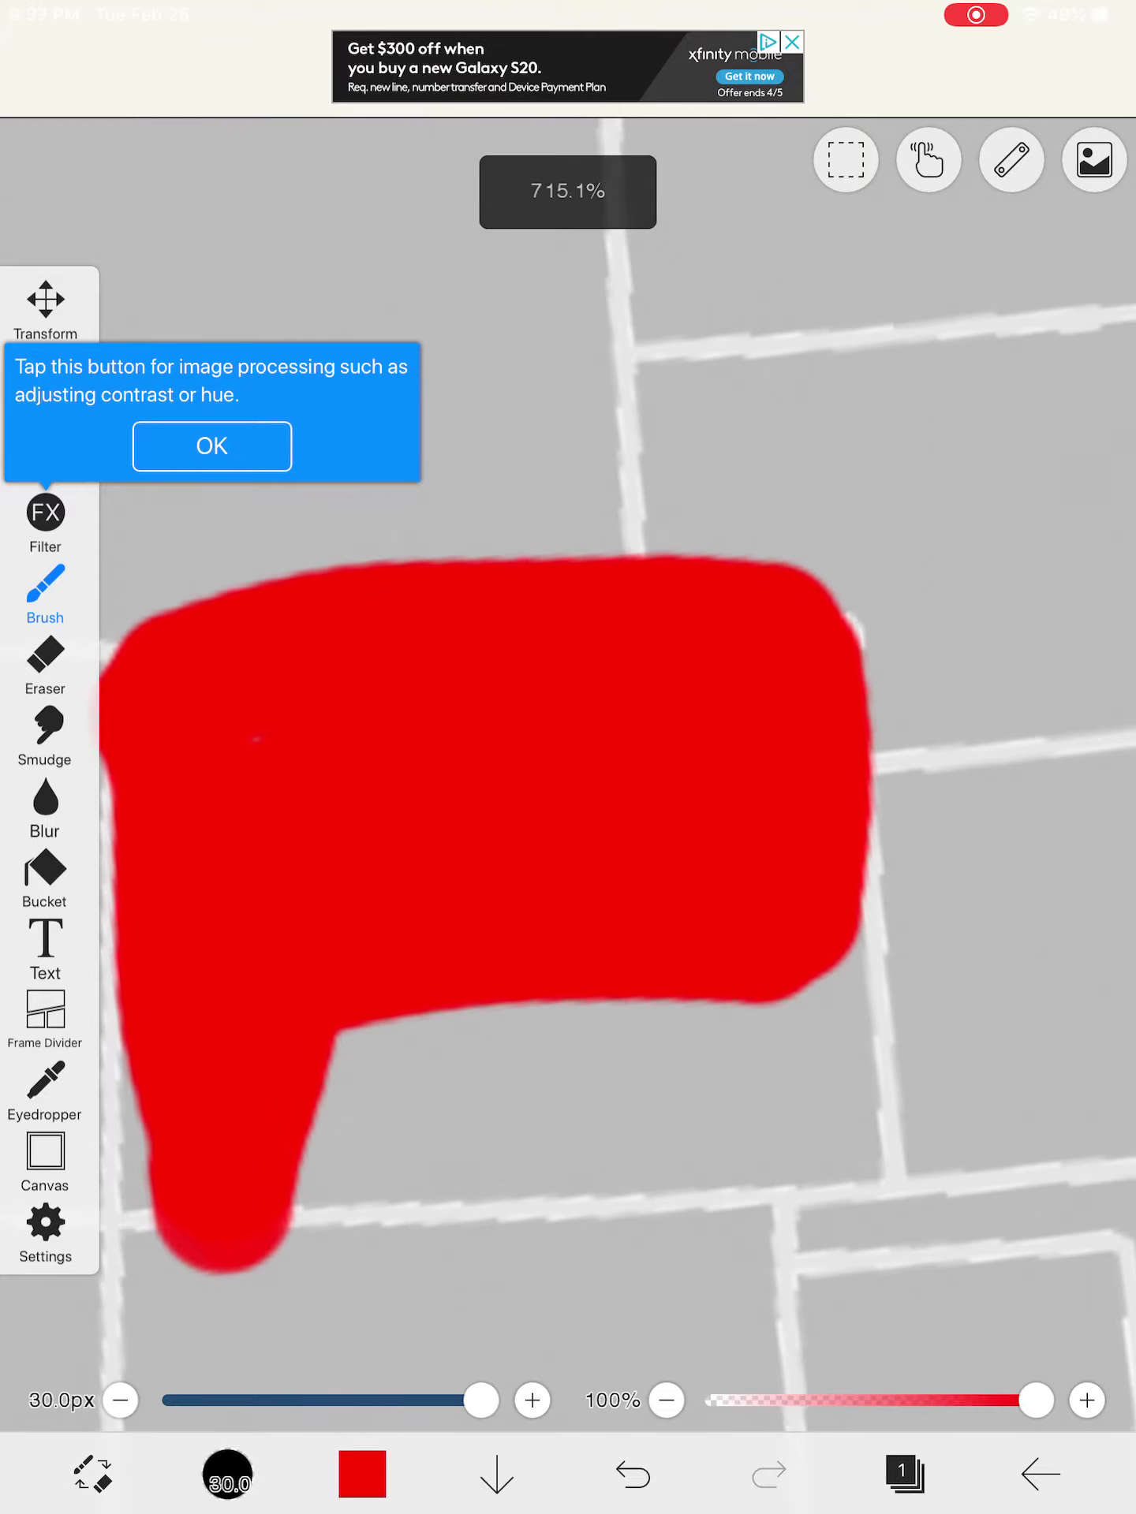
left_click_drag(355, 1100, 402, 1064)
left_click_drag(309, 1159, 545, 1005)
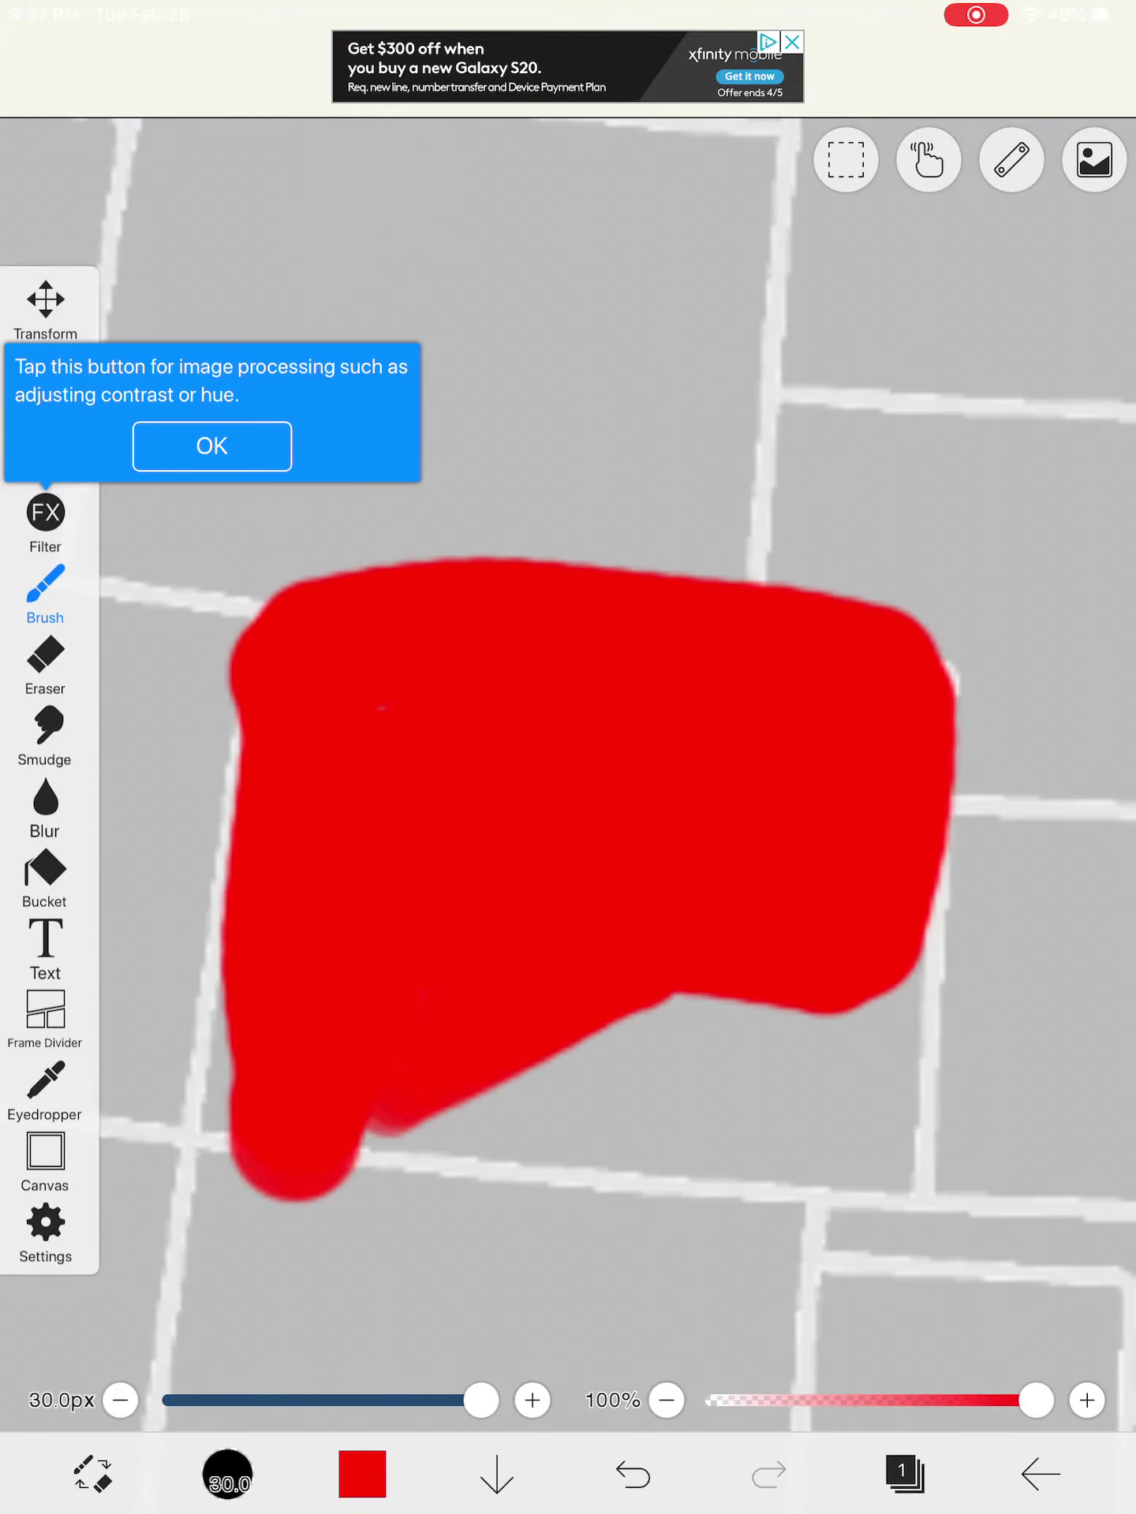
mouse_move(414, 1065)
left_mouse_down()
mouse_move(711, 1065)
mouse_move(332, 1160)
left_mouse_up()
mouse_move(332, 1159)
left_mouse_down()
mouse_move(947, 1124)
mouse_move(982, 935)
left_mouse_up()
scroll(591, 828, "down", 5)
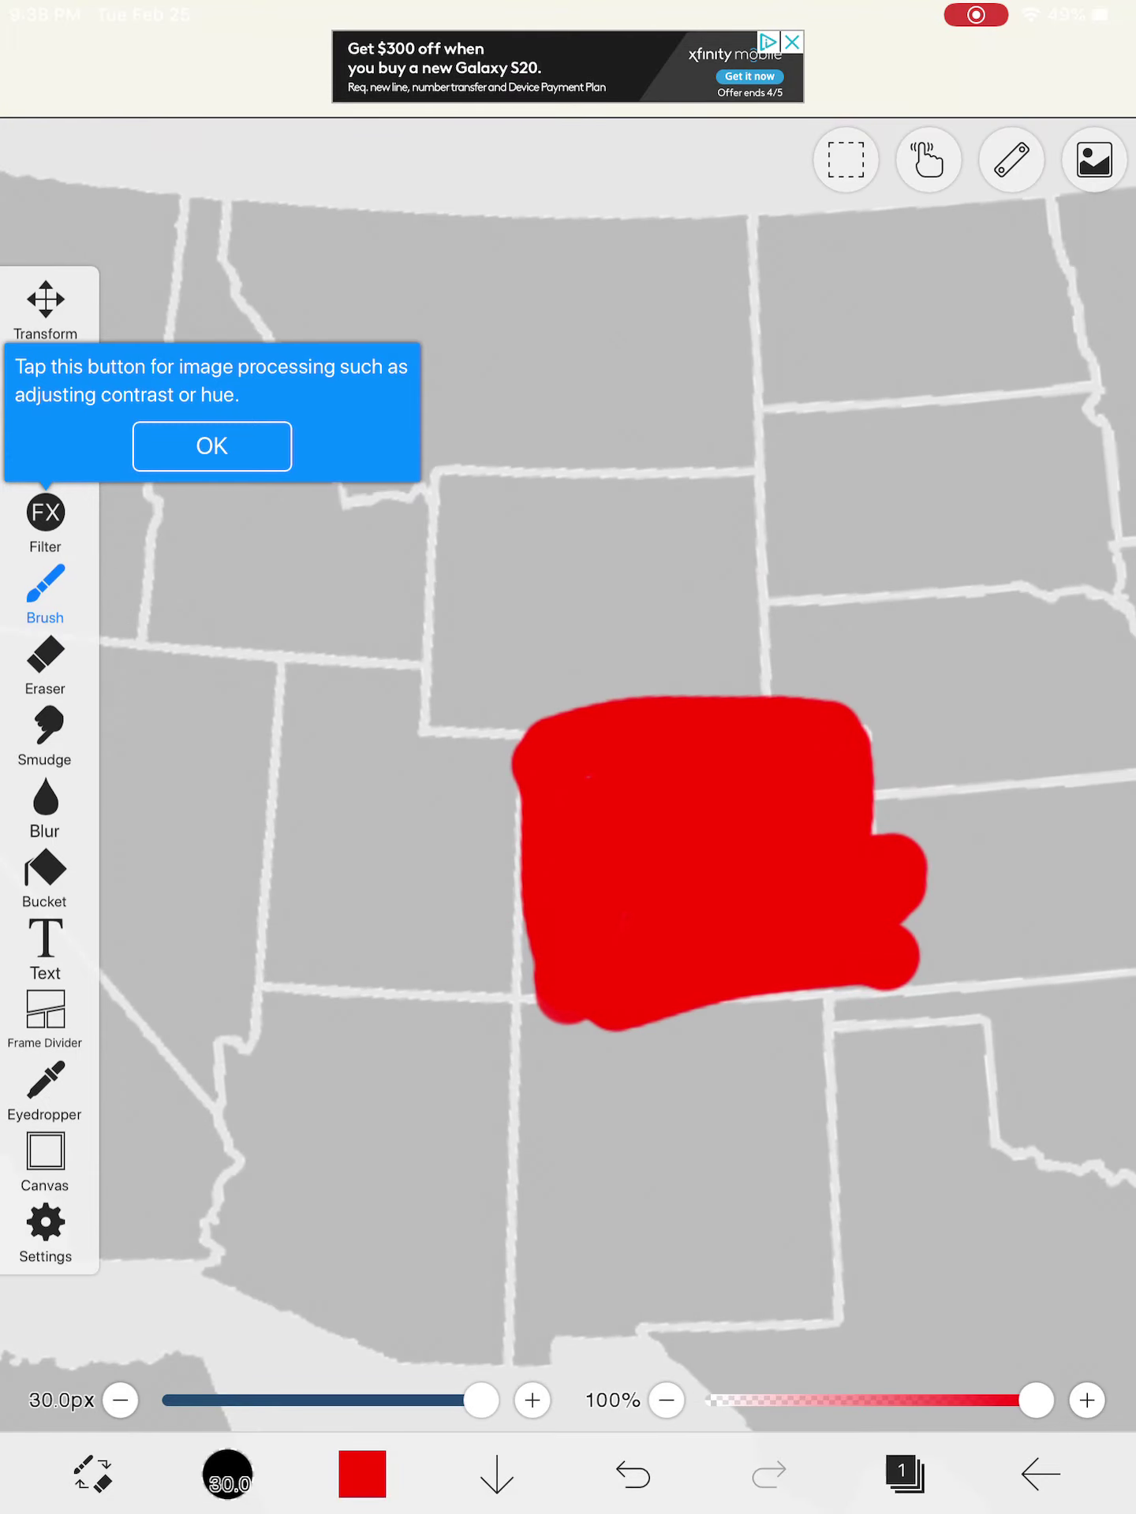
scroll(710, 828, "up", 5)
- Extend the red over the state's upper-left corner
left_click(362, 1475)
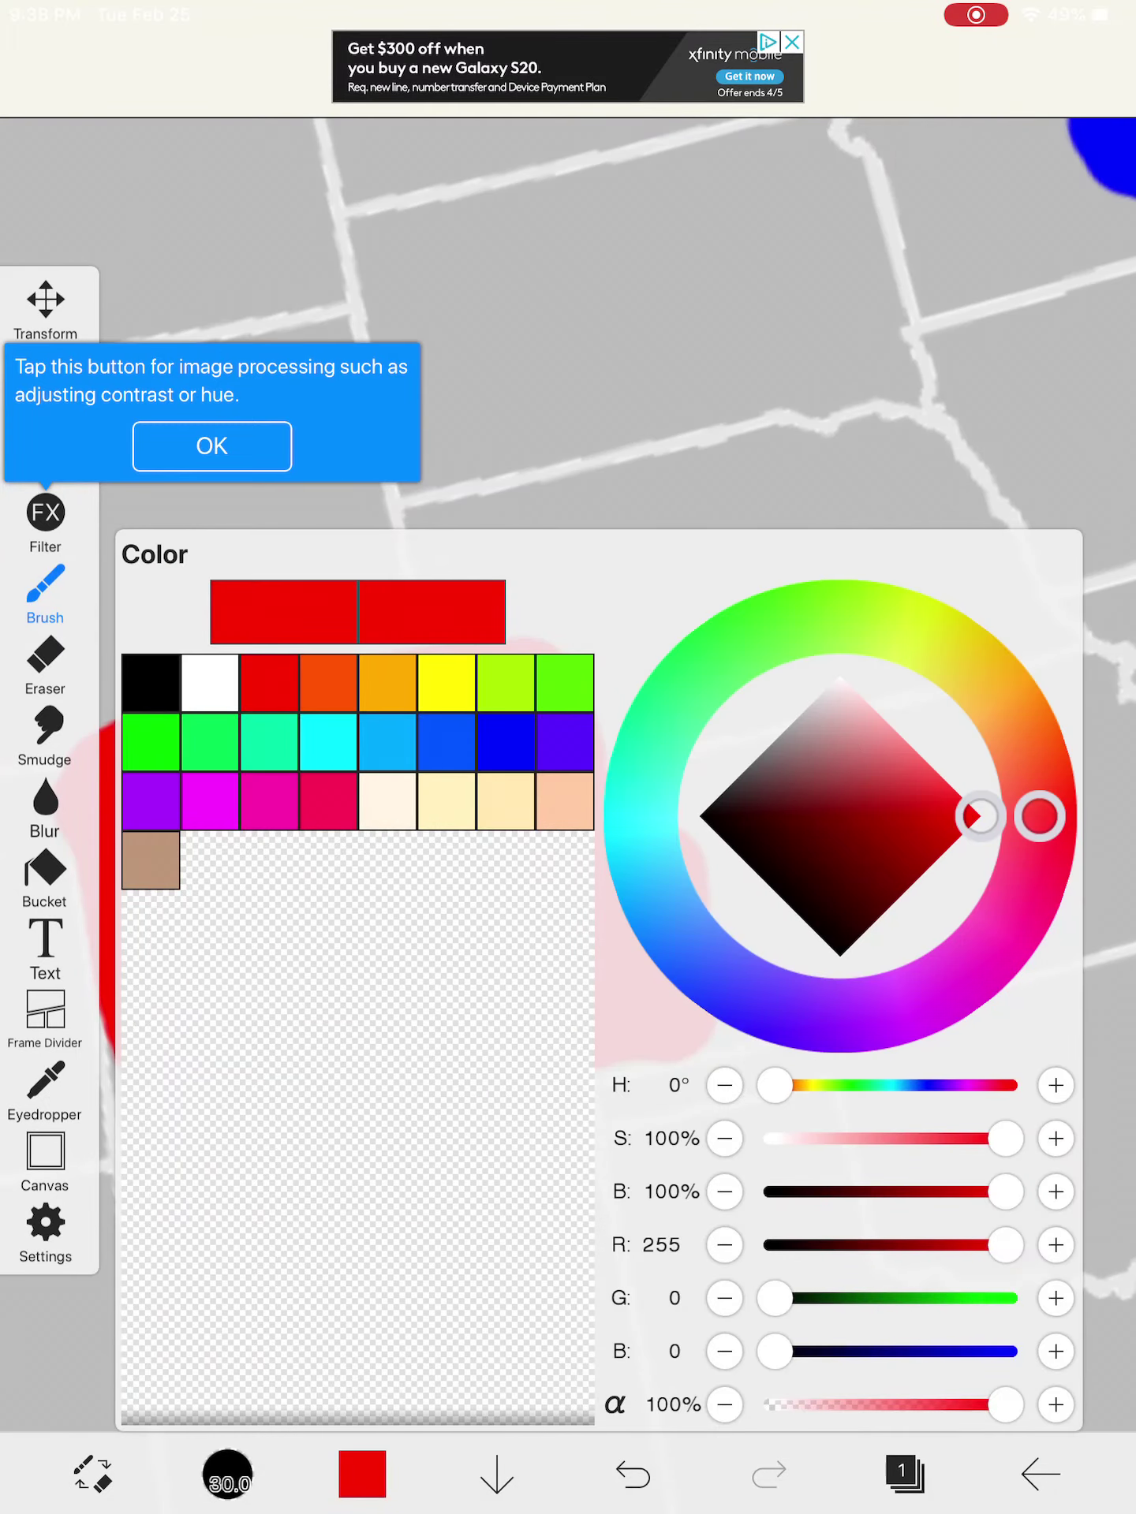
left_click(593, 296)
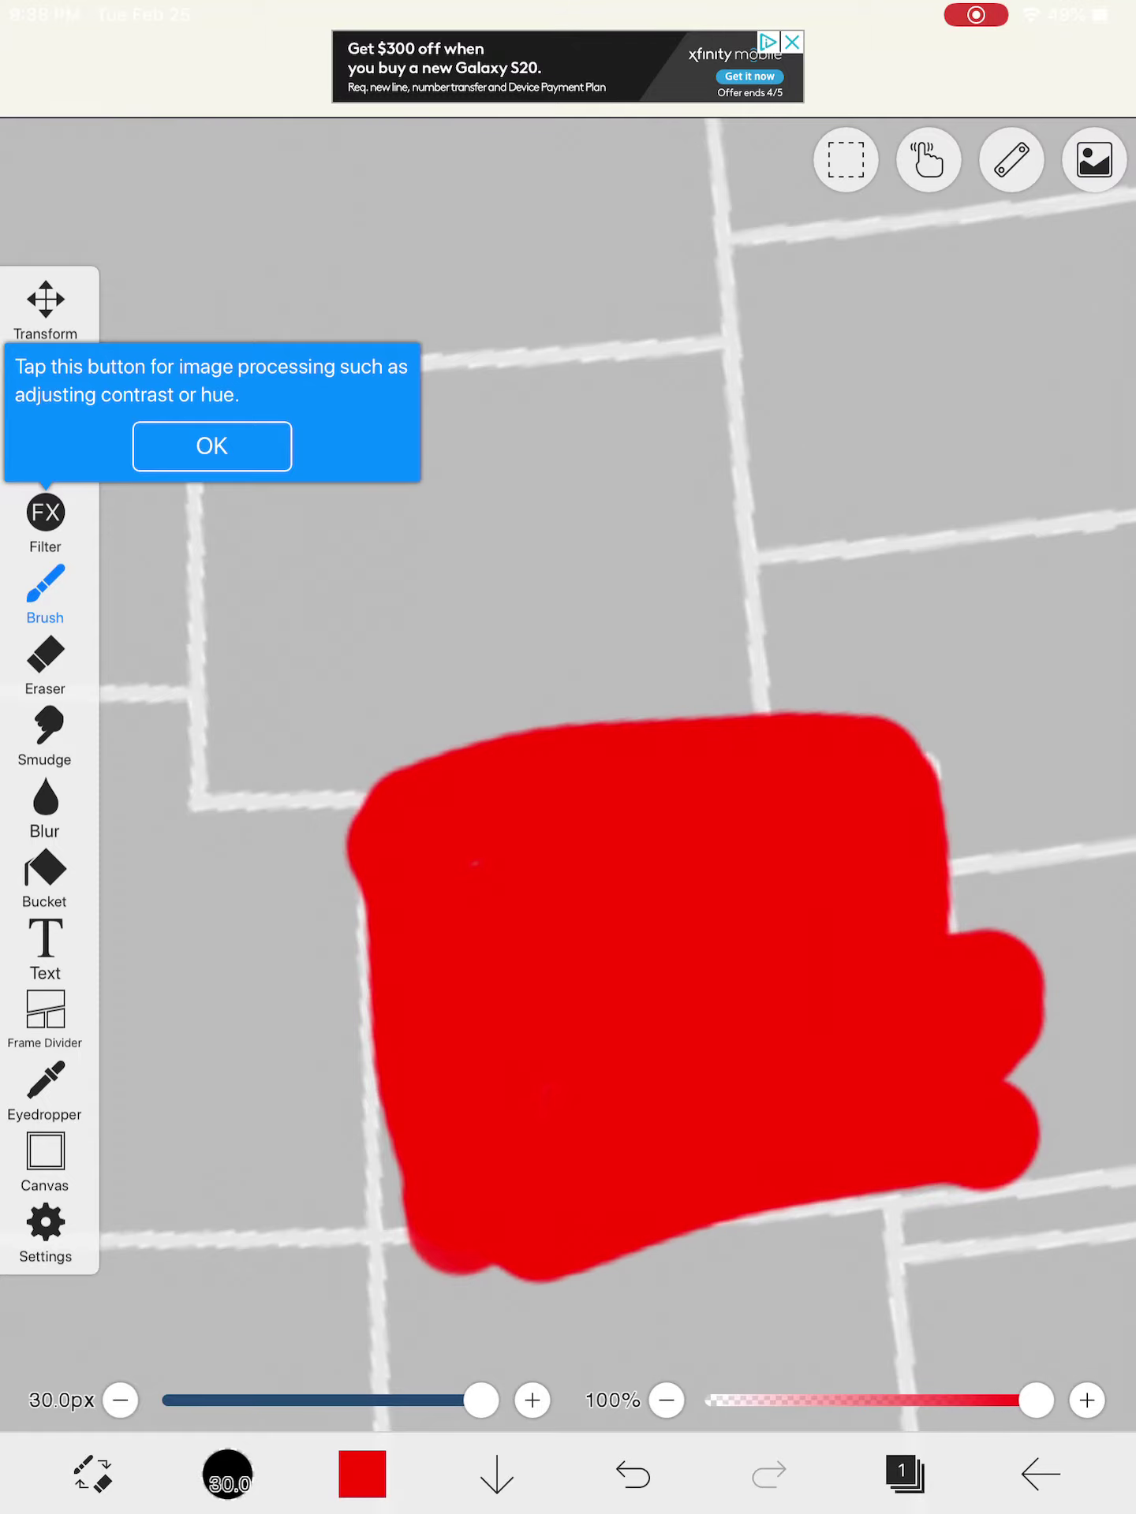
left_click_drag(290, 775, 332, 780)
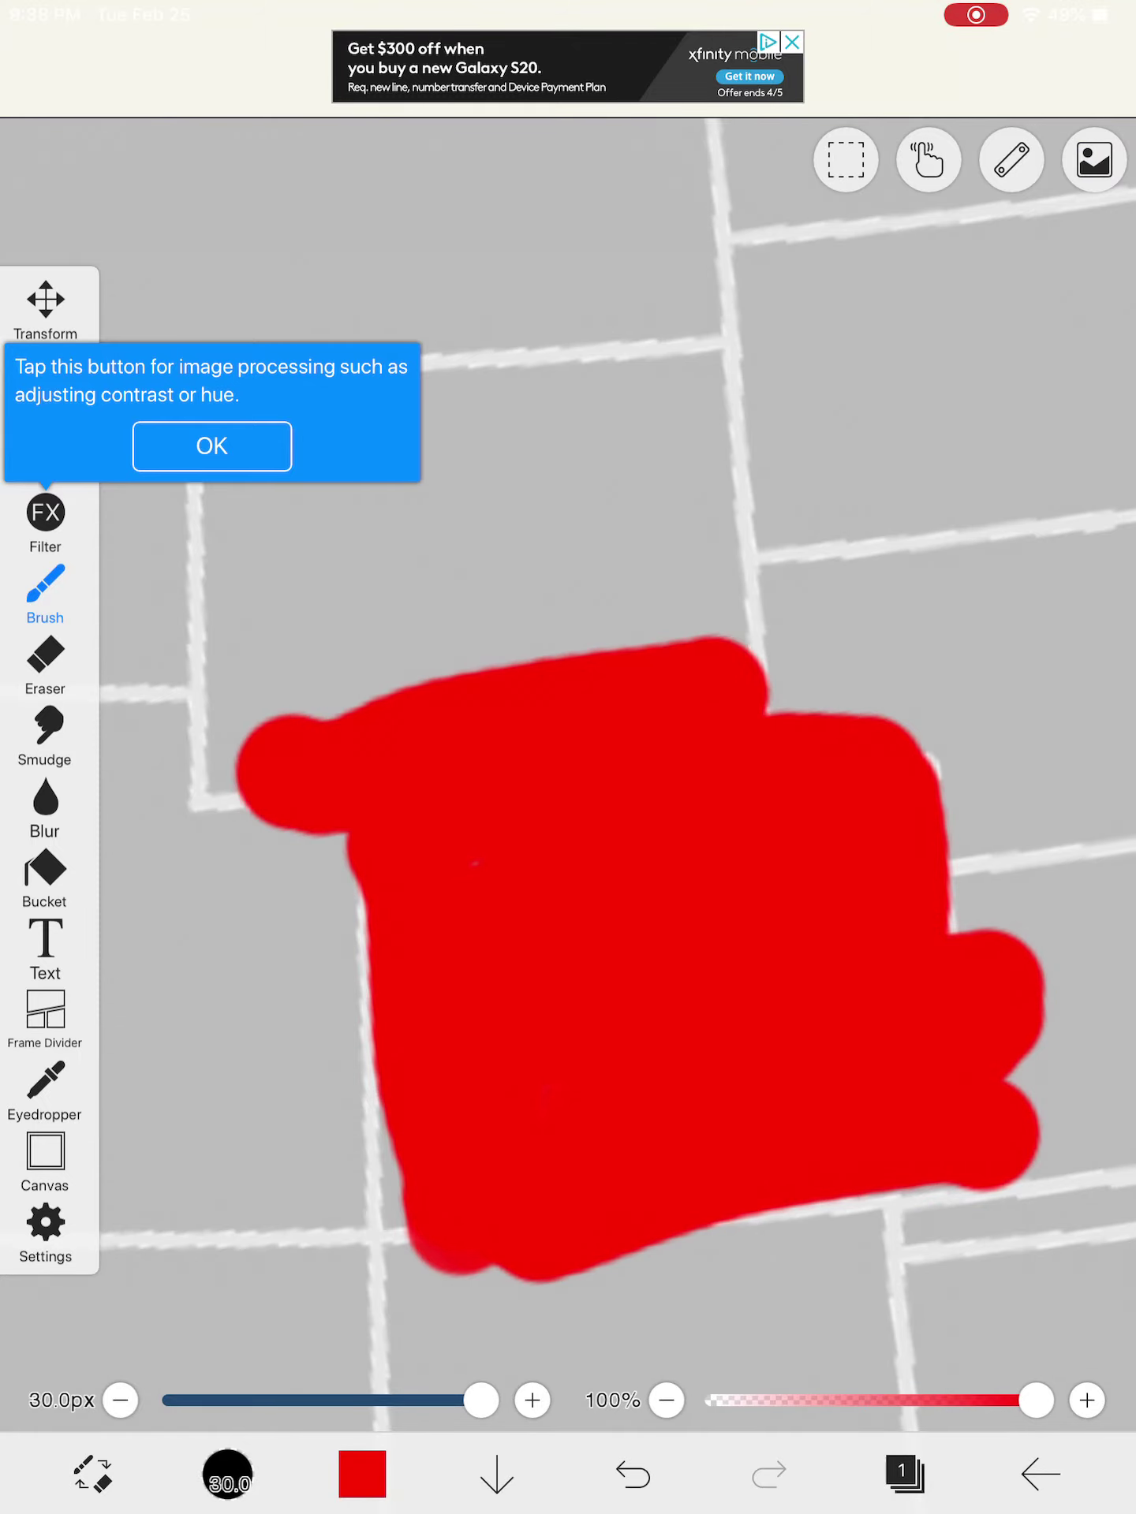
left_click(363, 1474)
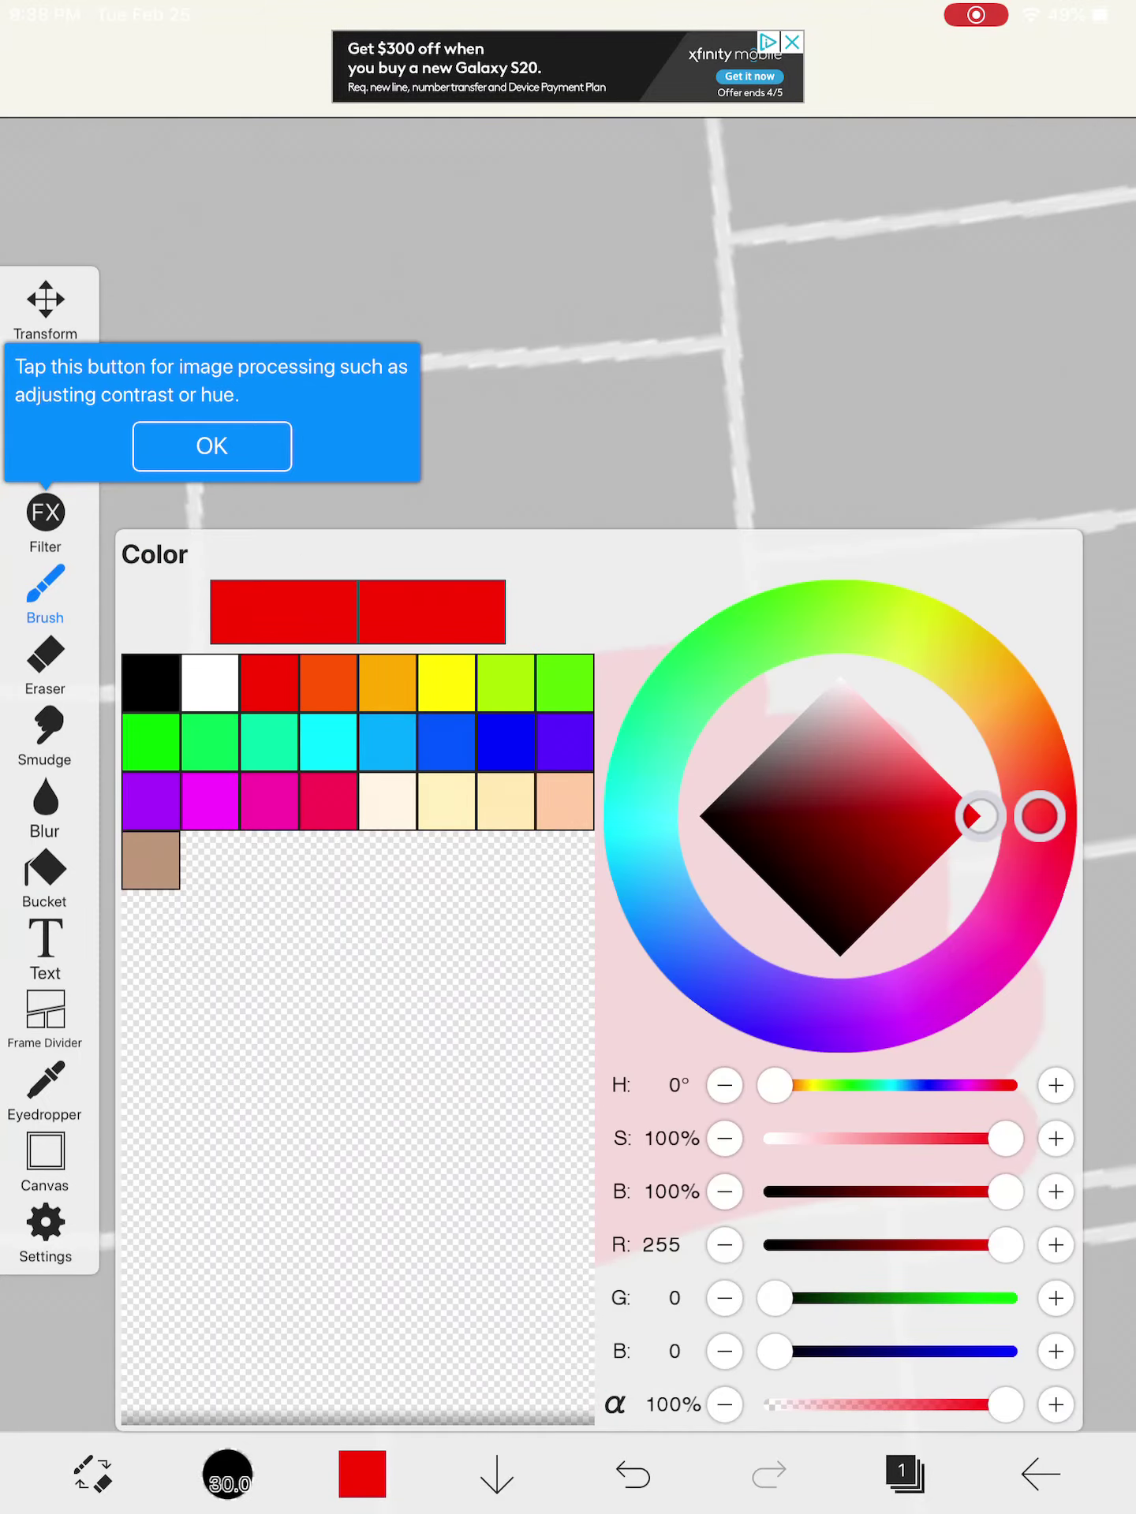
- Switch to blue and paint the area just above the red state
left_click(686, 947)
left_click(592, 295)
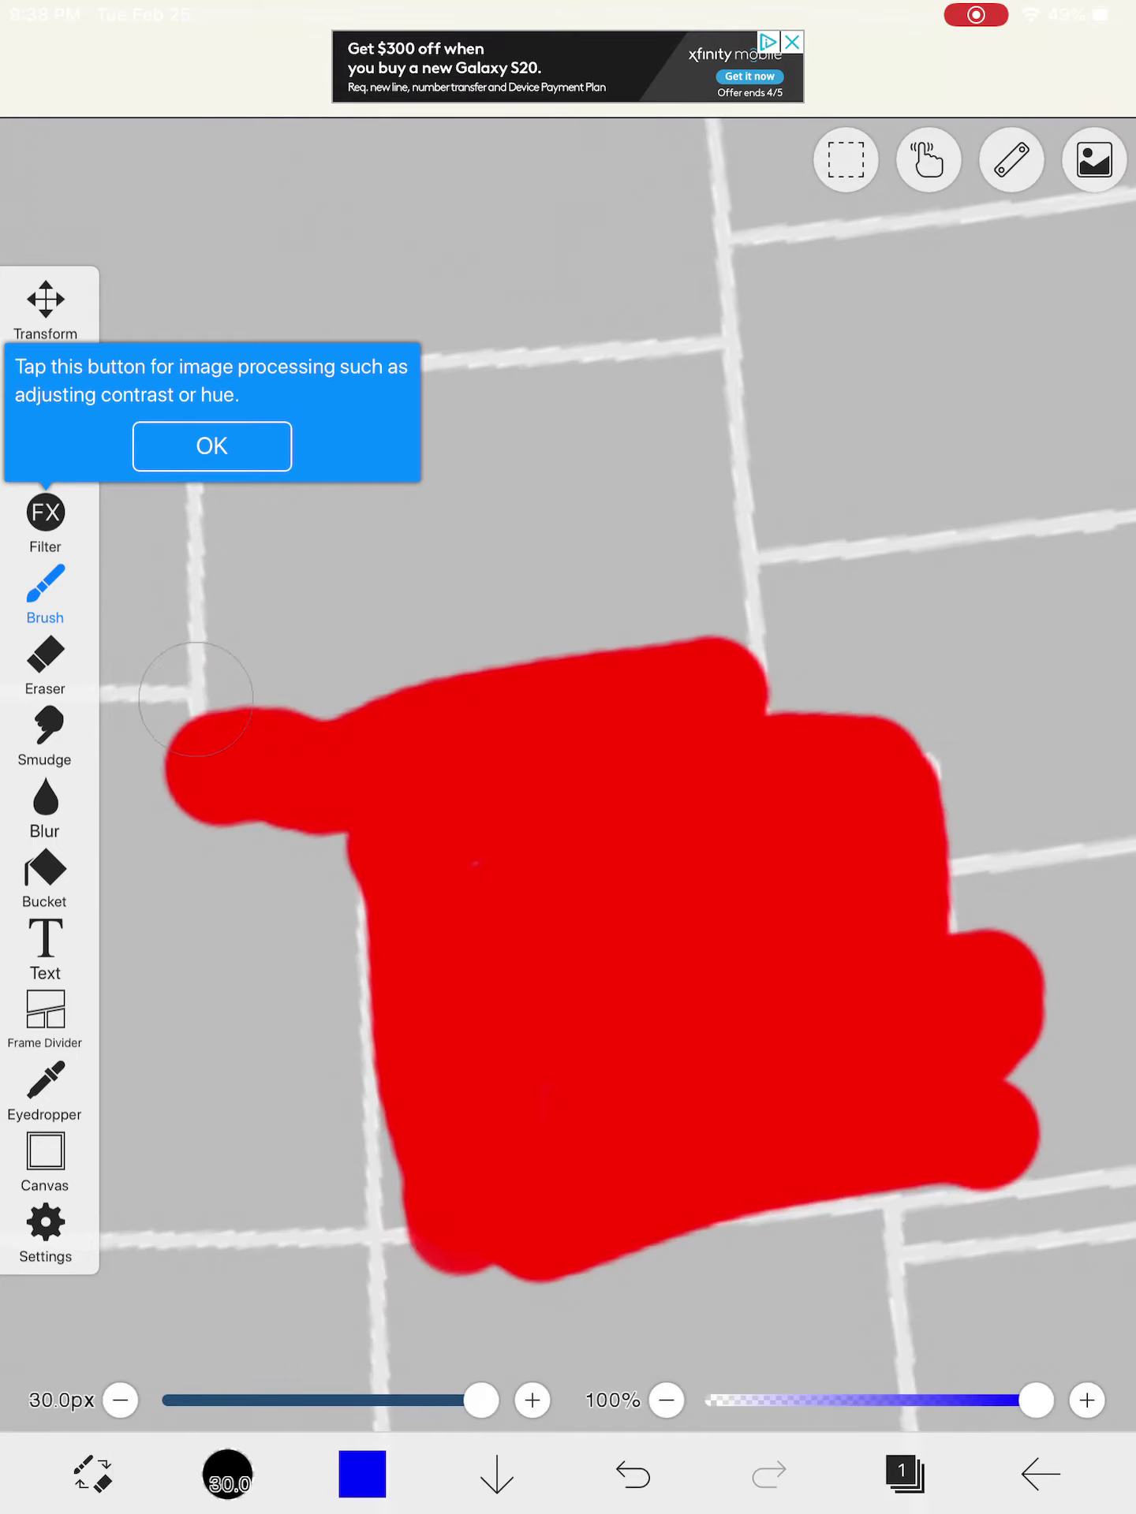
mouse_move(190, 692)
left_mouse_down()
mouse_move(691, 649)
mouse_move(584, 545)
left_mouse_up()
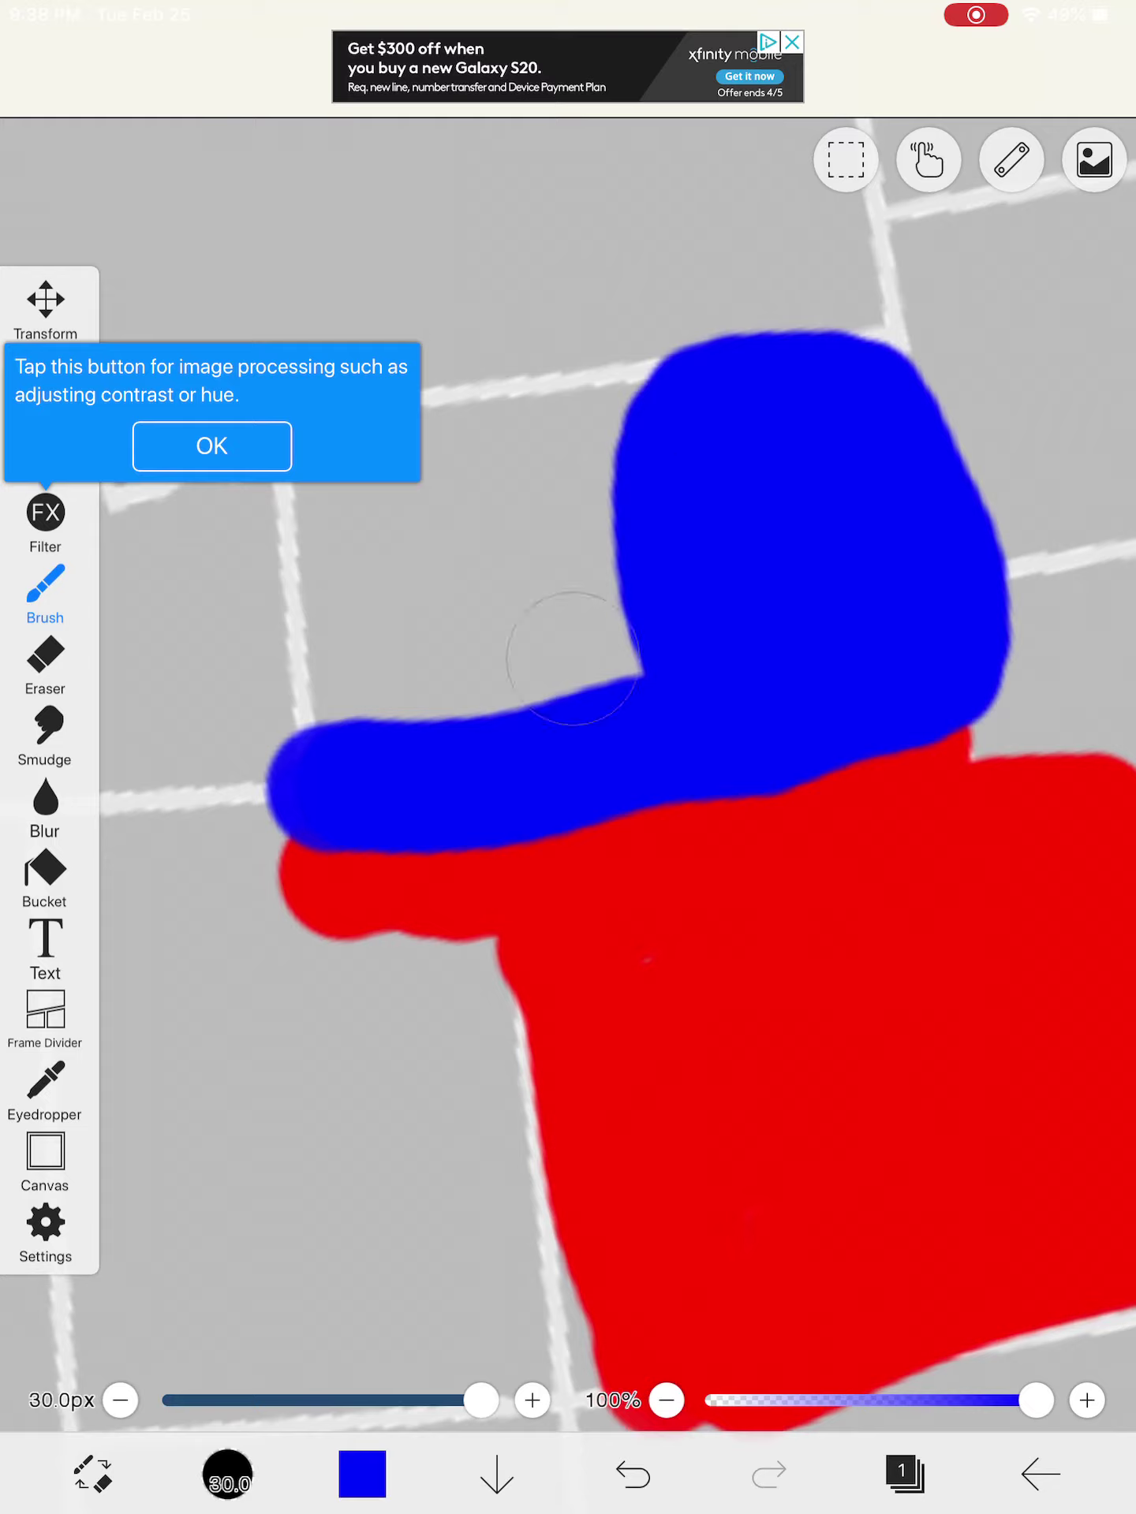
left_click_drag(591, 639, 320, 709)
scroll(568, 711, "up", 3)
mouse_move(544, 591)
left_mouse_down()
mouse_move(568, 662)
mouse_move(412, 638)
left_mouse_up()
scroll(568, 711, "down", 2)
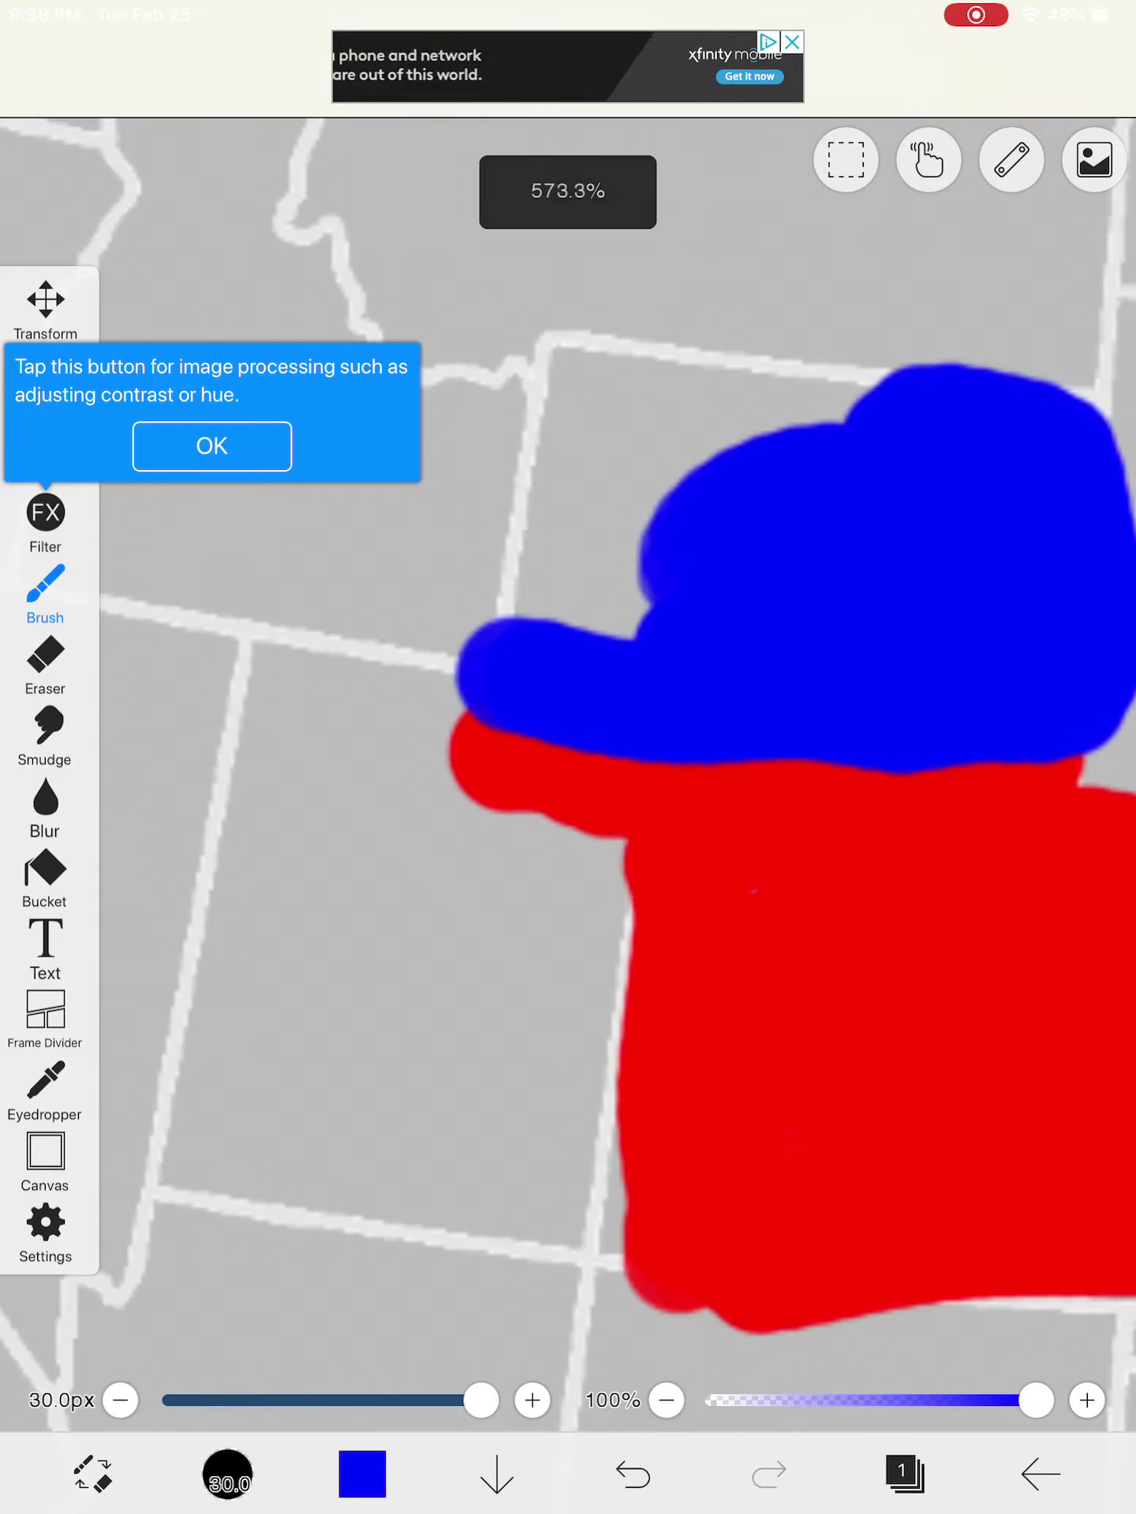
- Fill the upper-left, top gaps and blue-red border with blue
left_click_drag(650, 427, 633, 637)
left_click_drag(867, 424, 663, 402)
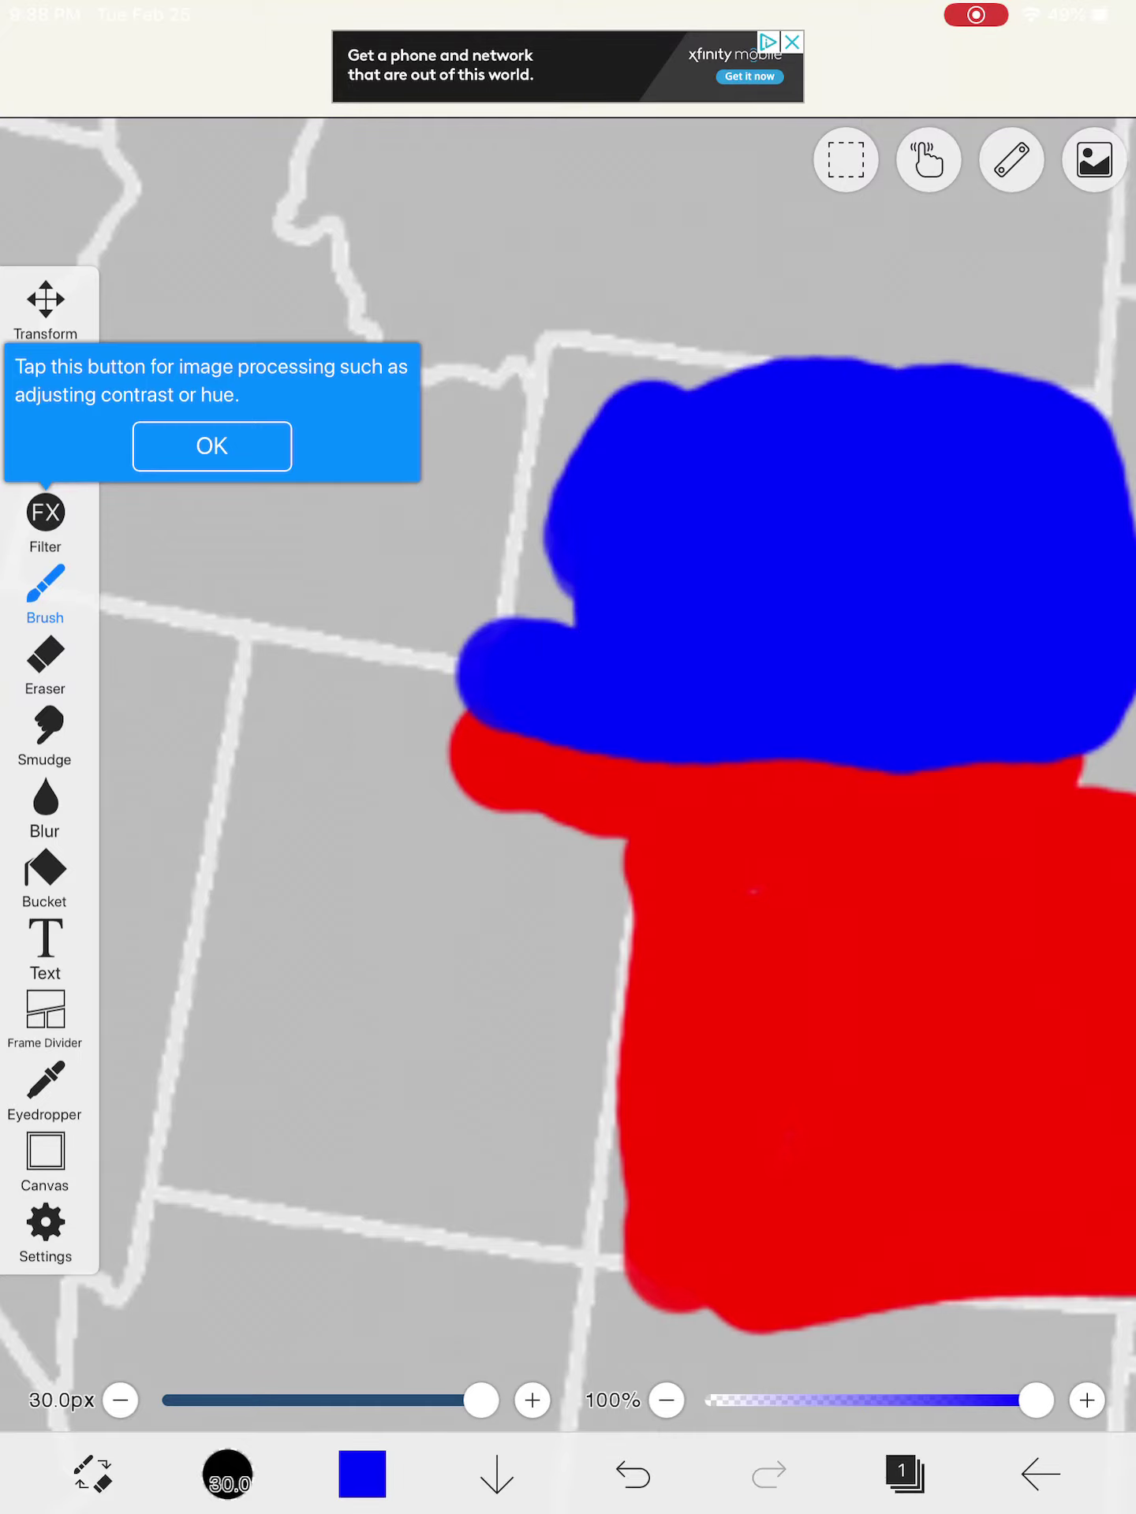
left_click_drag(541, 564, 663, 356)
scroll(569, 709, "down", 2)
scroll(568, 710, "up", 2)
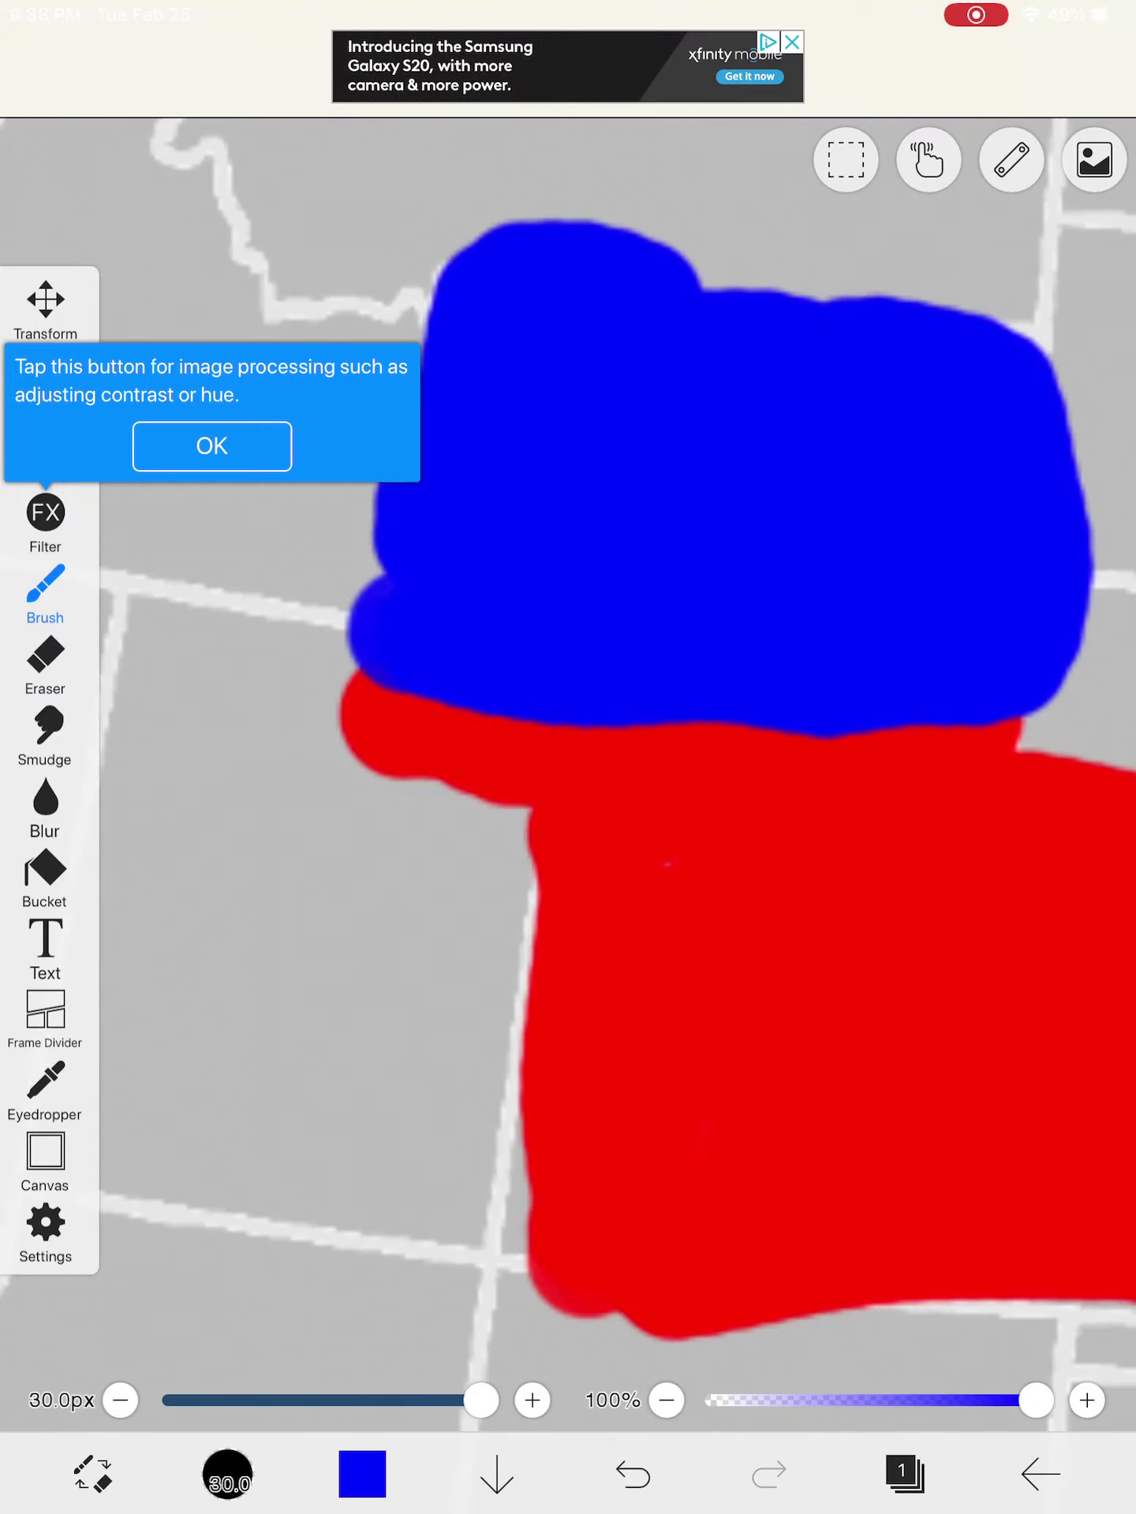
mouse_move(369, 724)
left_mouse_down()
mouse_move(781, 746)
mouse_move(964, 733)
left_mouse_up()
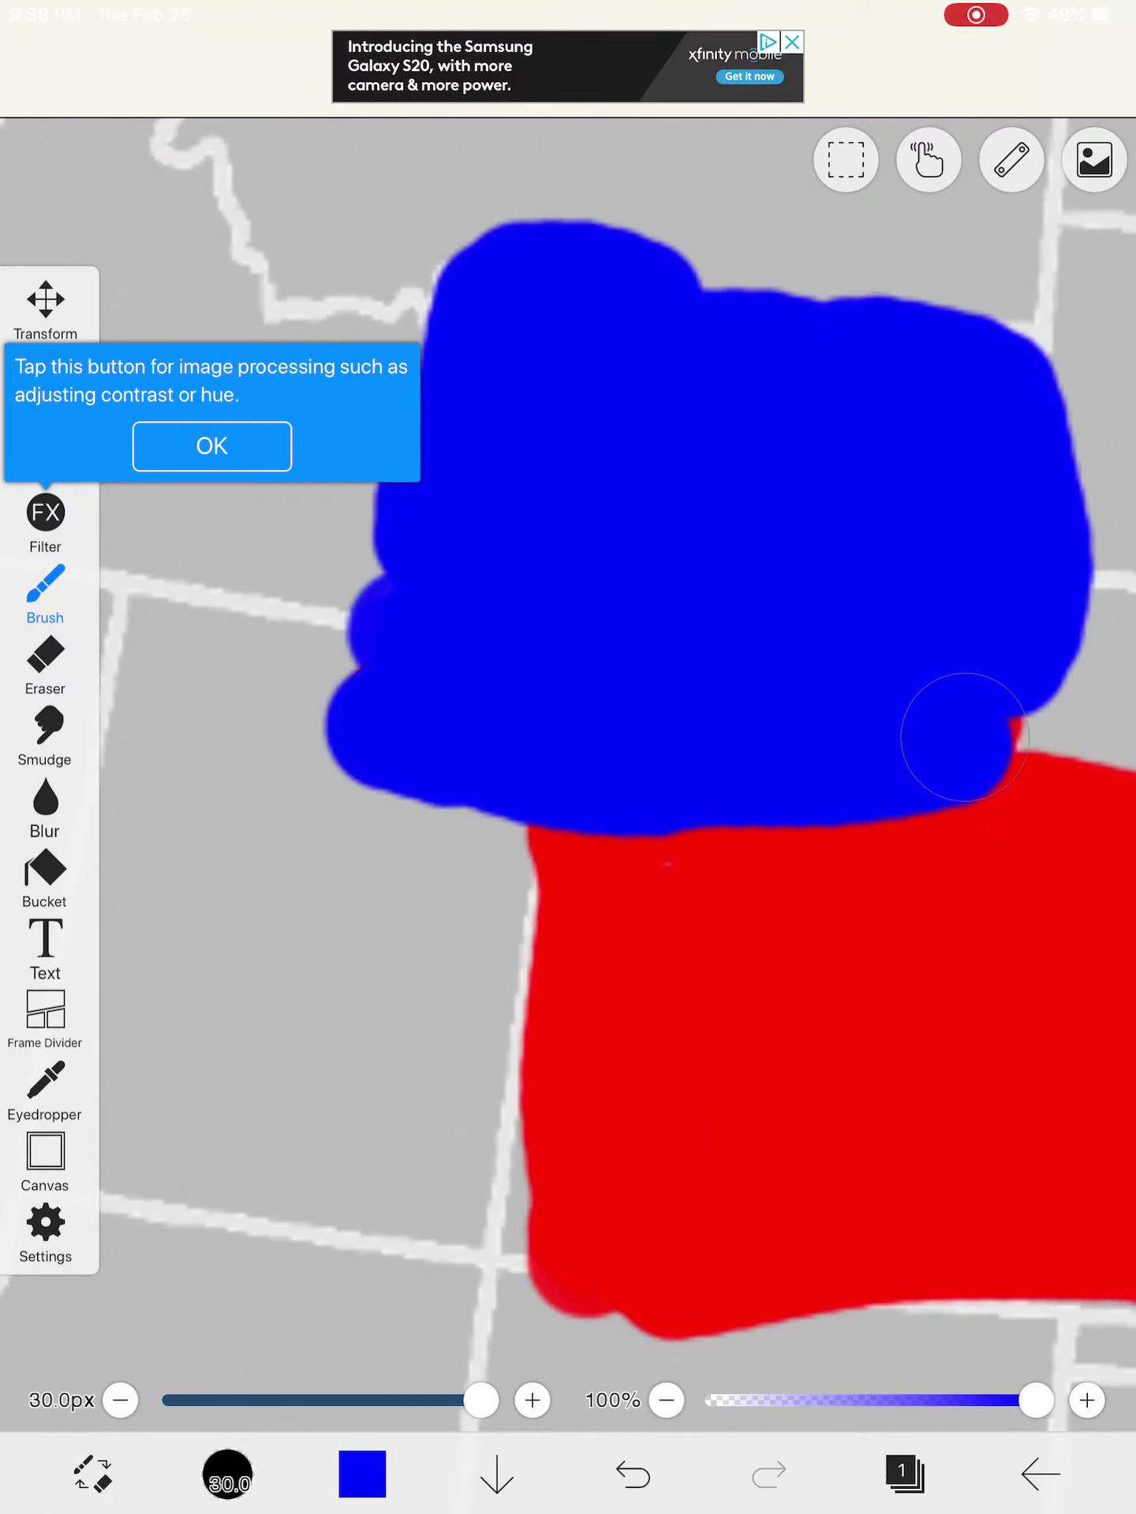
scroll(710, 711, "down", 3)
scroll(769, 650, "up", 4)
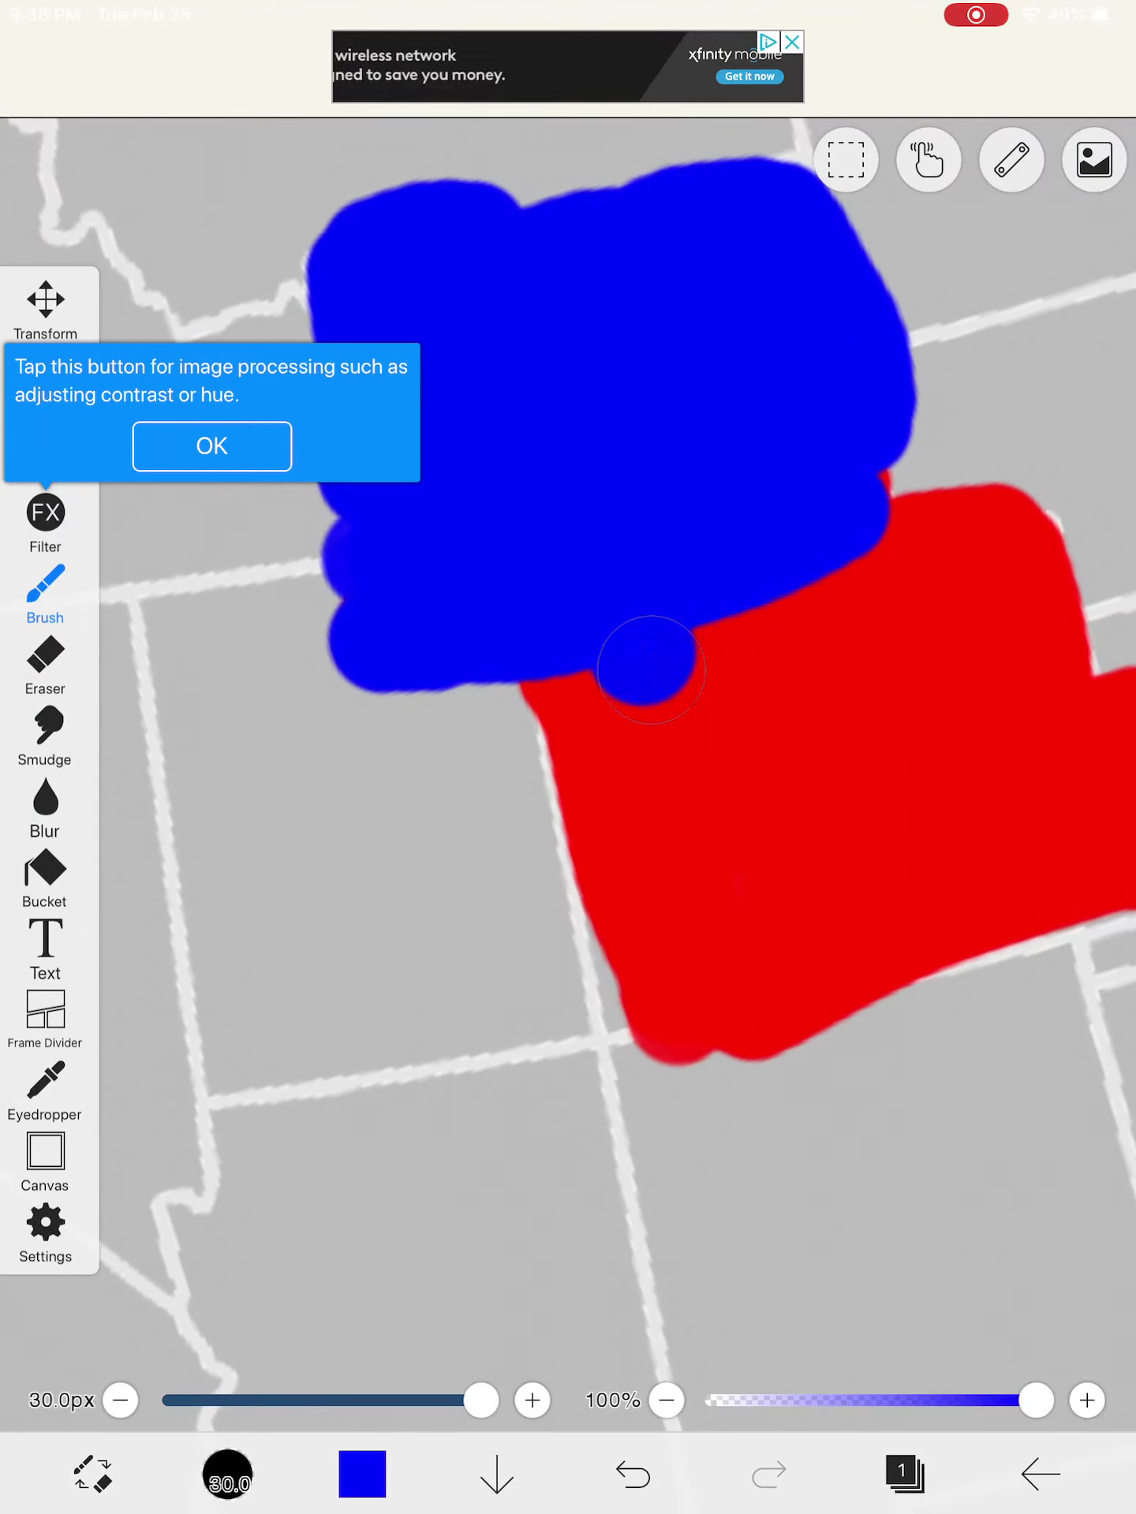
left_click_drag(757, 675, 630, 724)
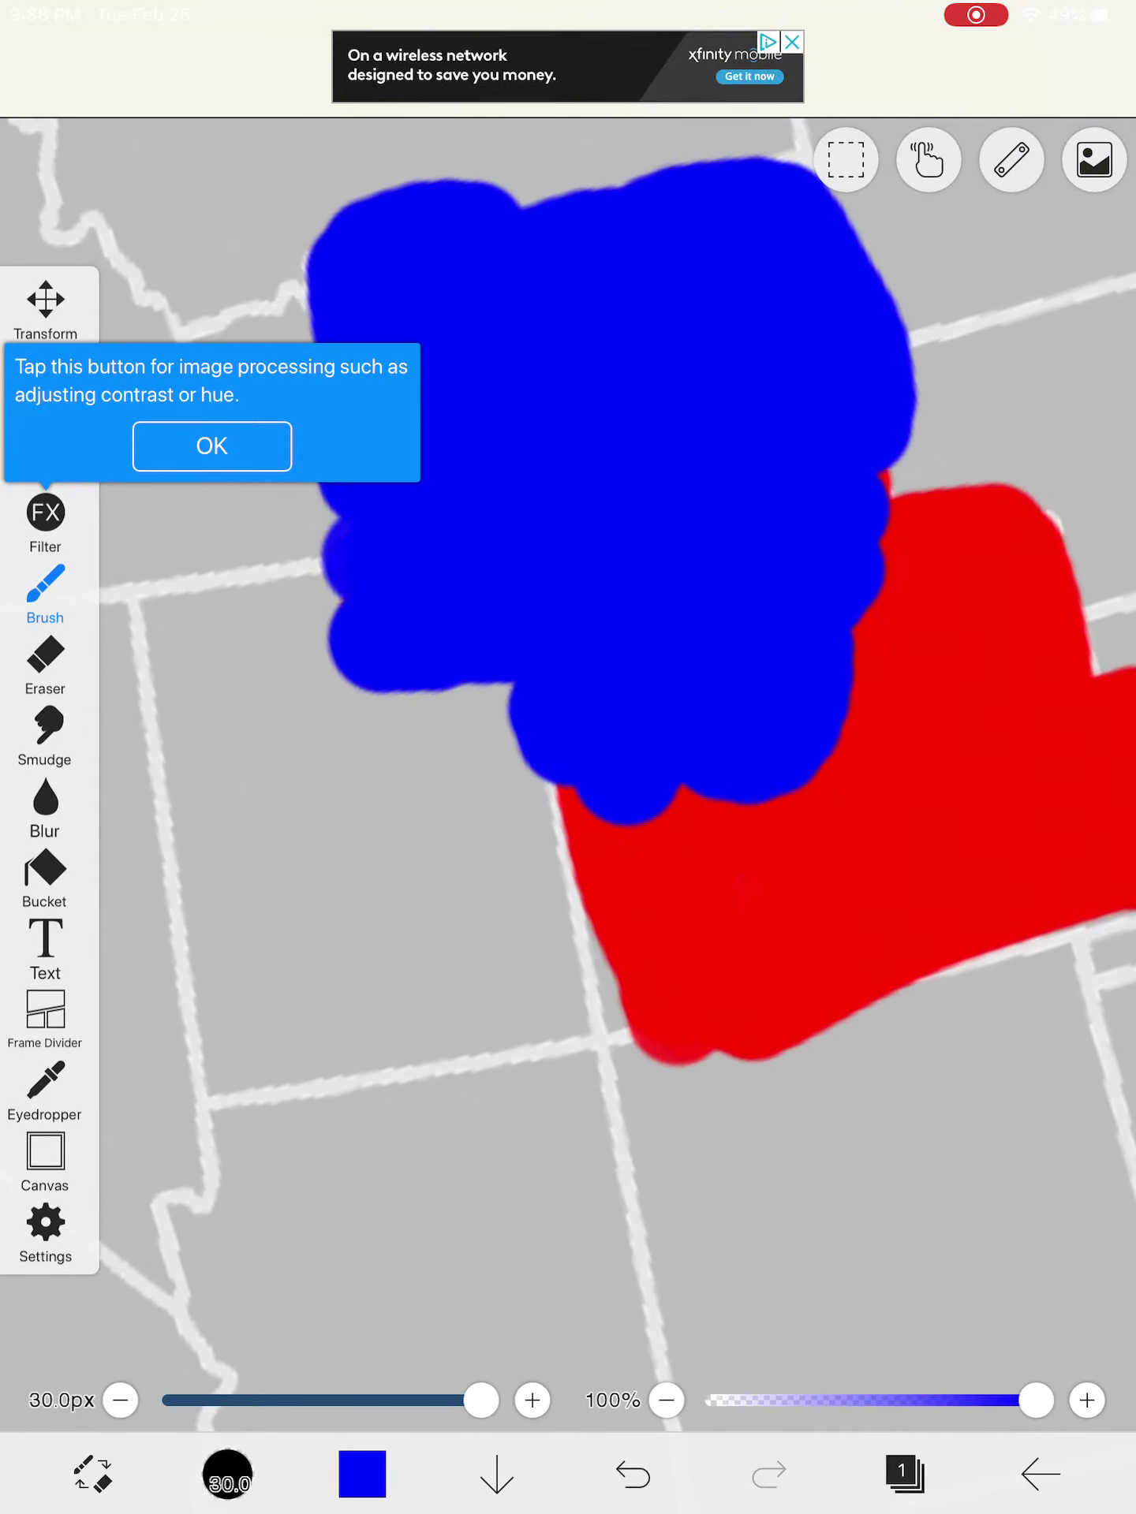
scroll(567, 710, "down", 5)
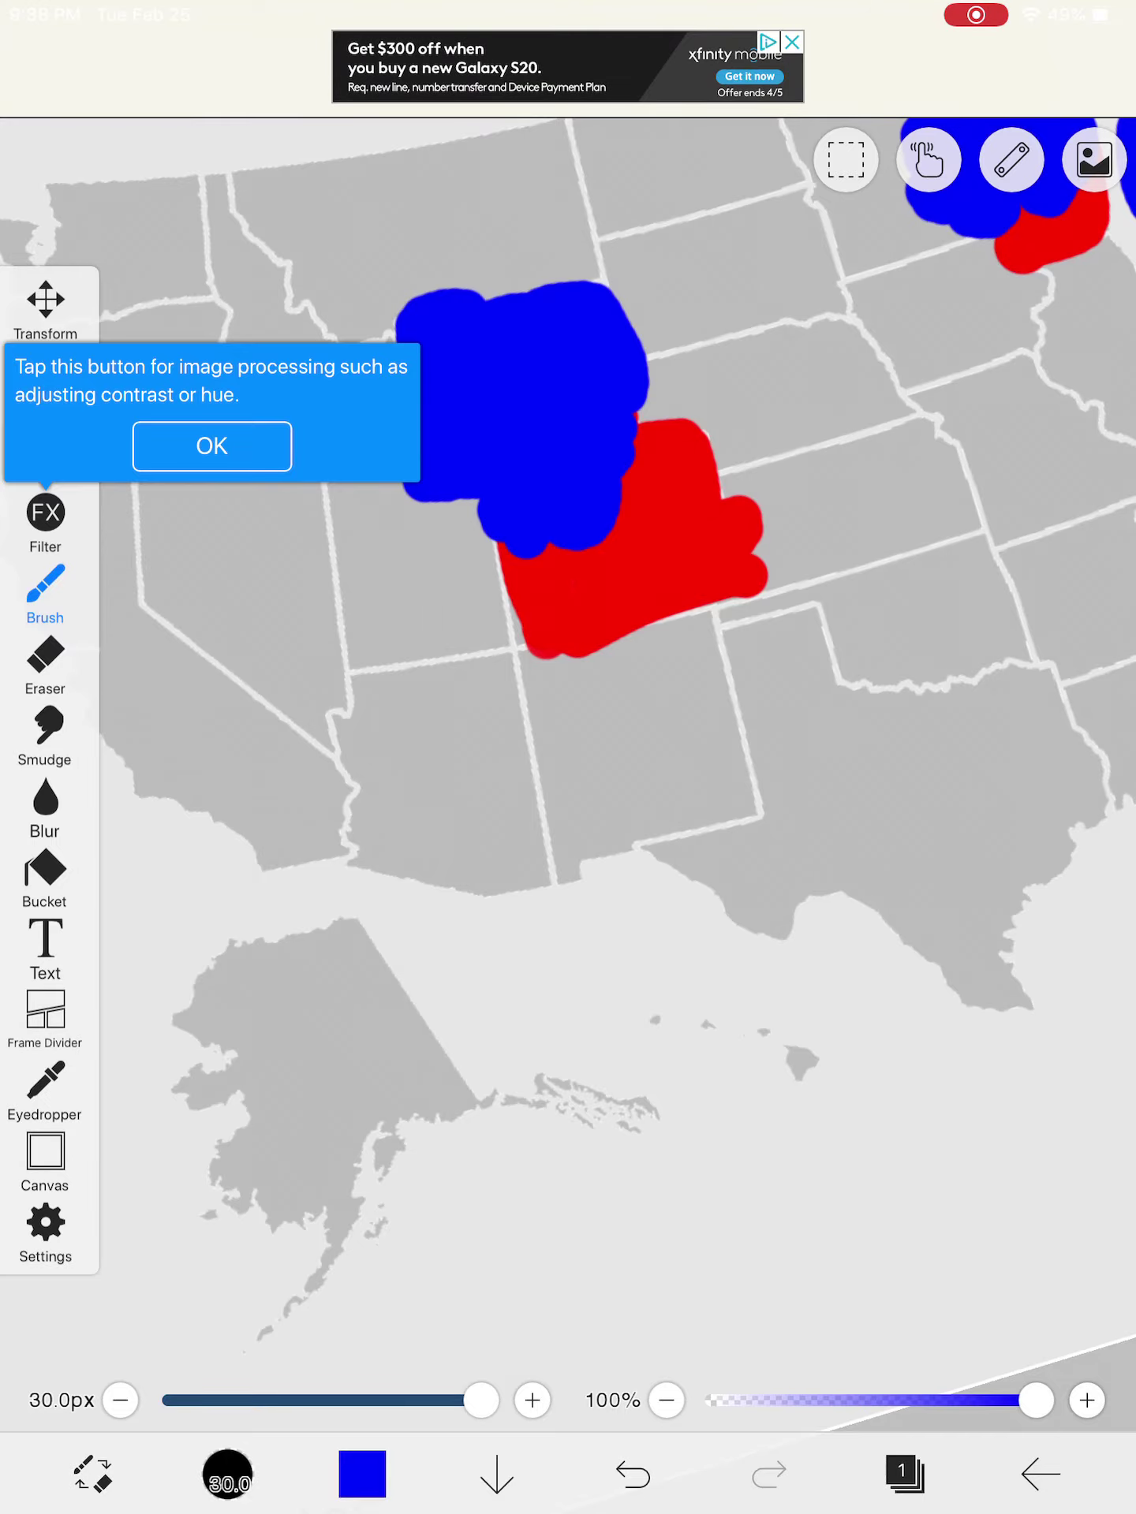
left_click(362, 1476)
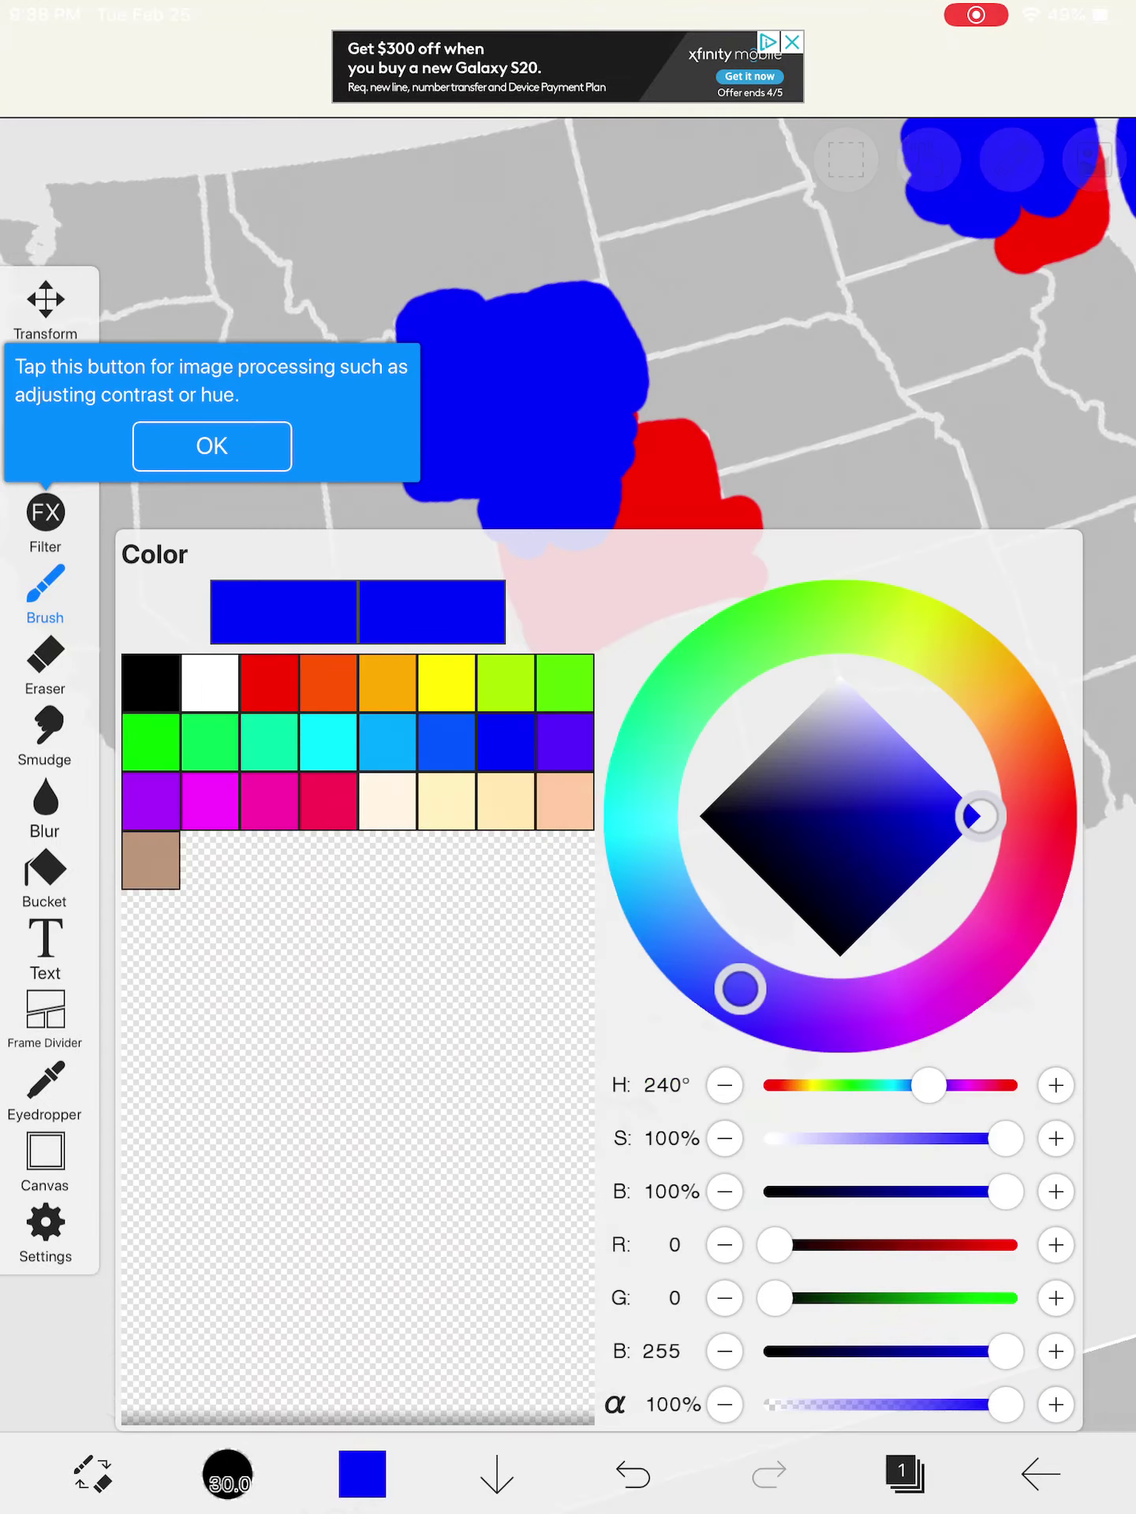
- Switch to red, dab the painted edge, trail red southeast, and arc red over the blue
left_click(270, 683)
scroll(568, 473, "up", 6)
left_click_drag(473, 805, 899, 662)
scroll(568, 710, "down", 5)
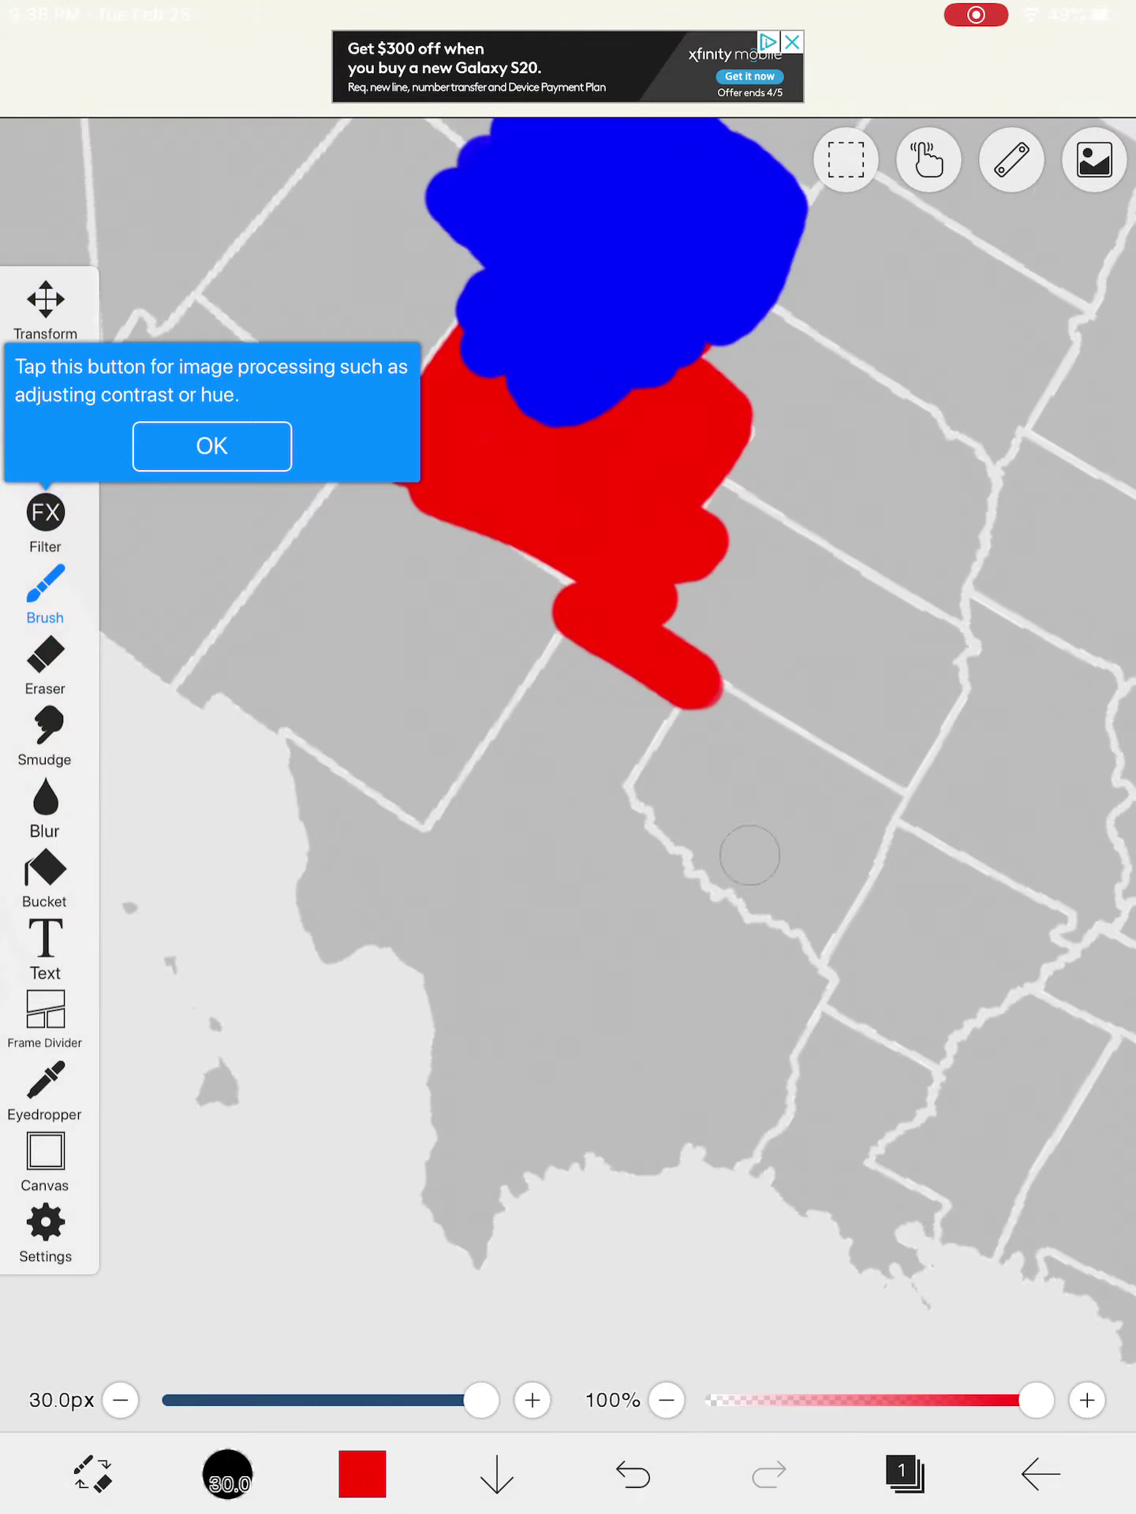
scroll(709, 734, "up", 5)
mouse_move(556, 745)
left_mouse_down()
mouse_move(521, 935)
mouse_move(662, 1101)
mouse_move(876, 1207)
mouse_move(918, 958)
mouse_move(828, 828)
mouse_move(547, 874)
left_mouse_up()
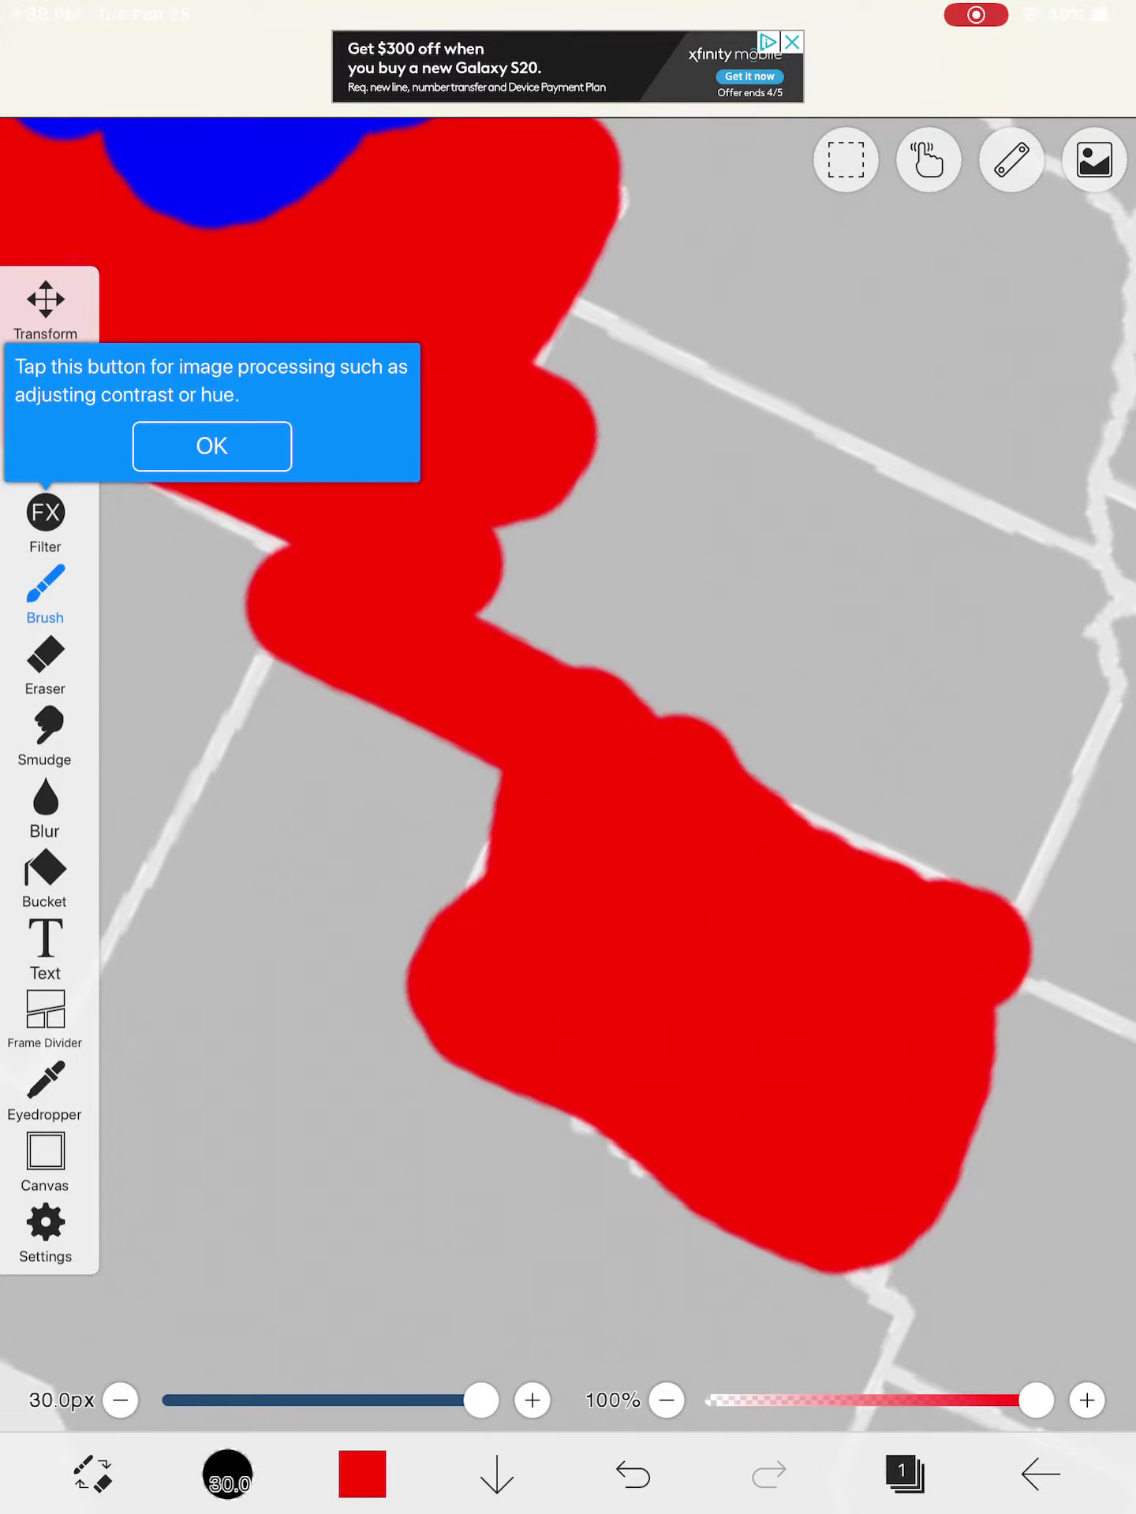
scroll(591, 769, "down", 5)
scroll(592, 769, "down", 3)
scroll(592, 769, "down", 3)
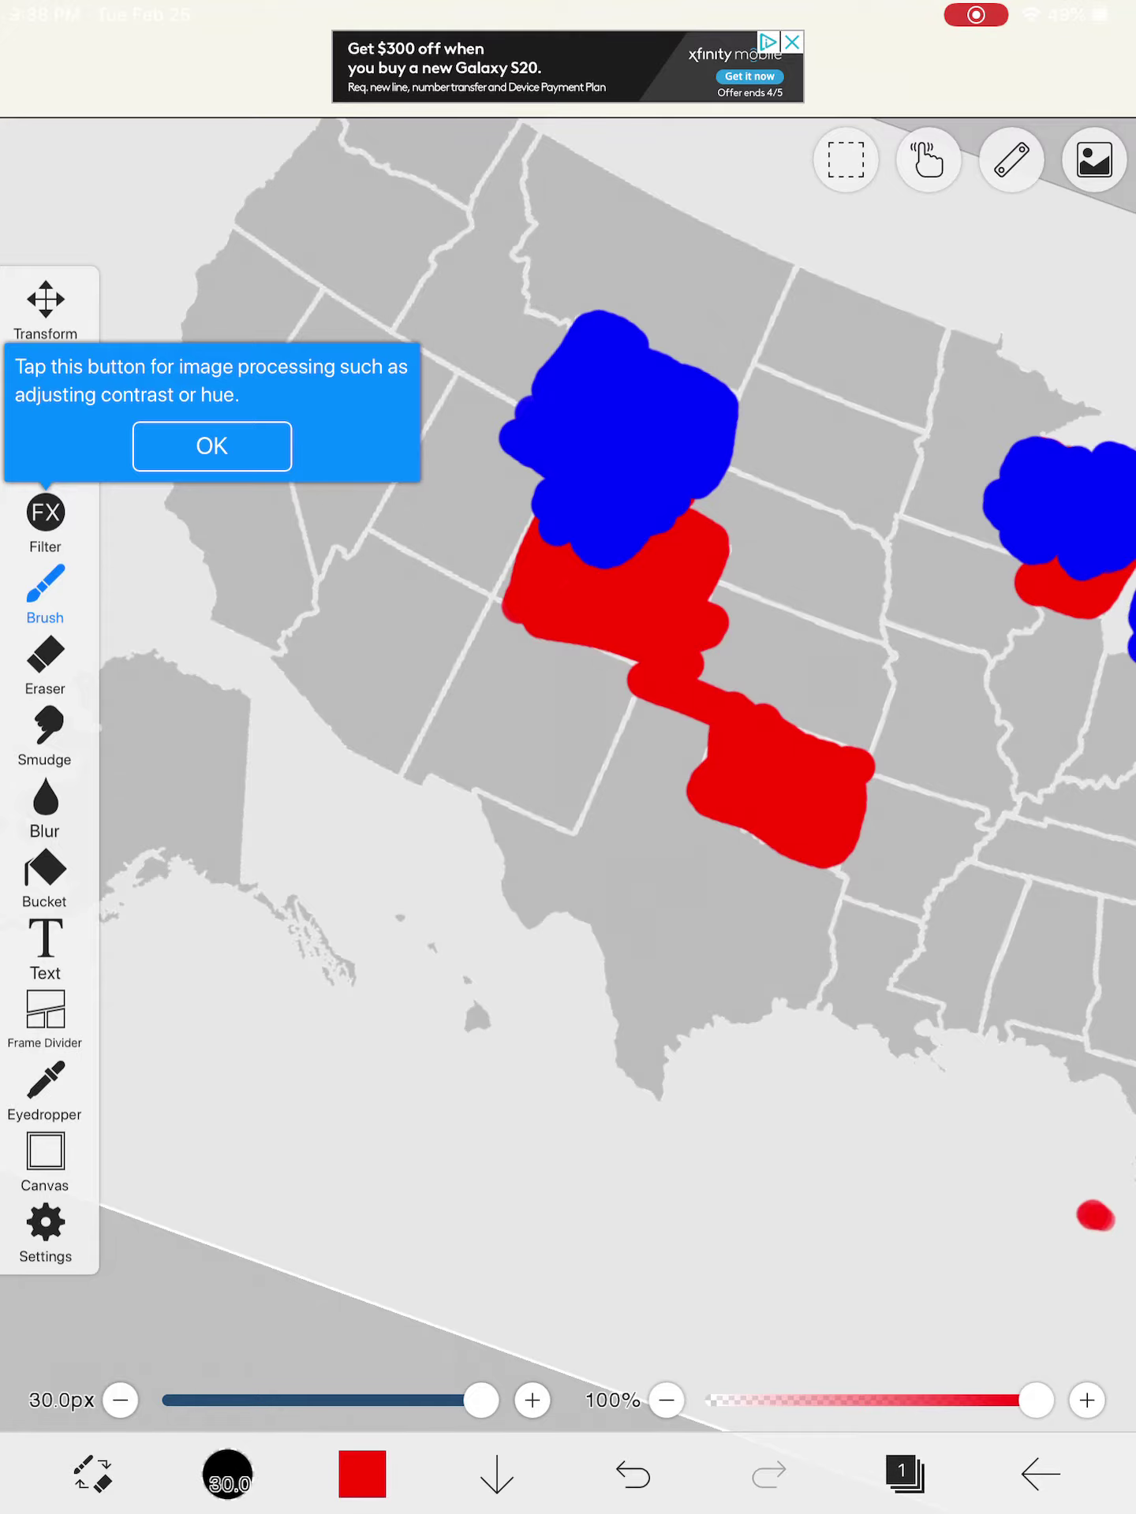
scroll(615, 533, "up", 5)
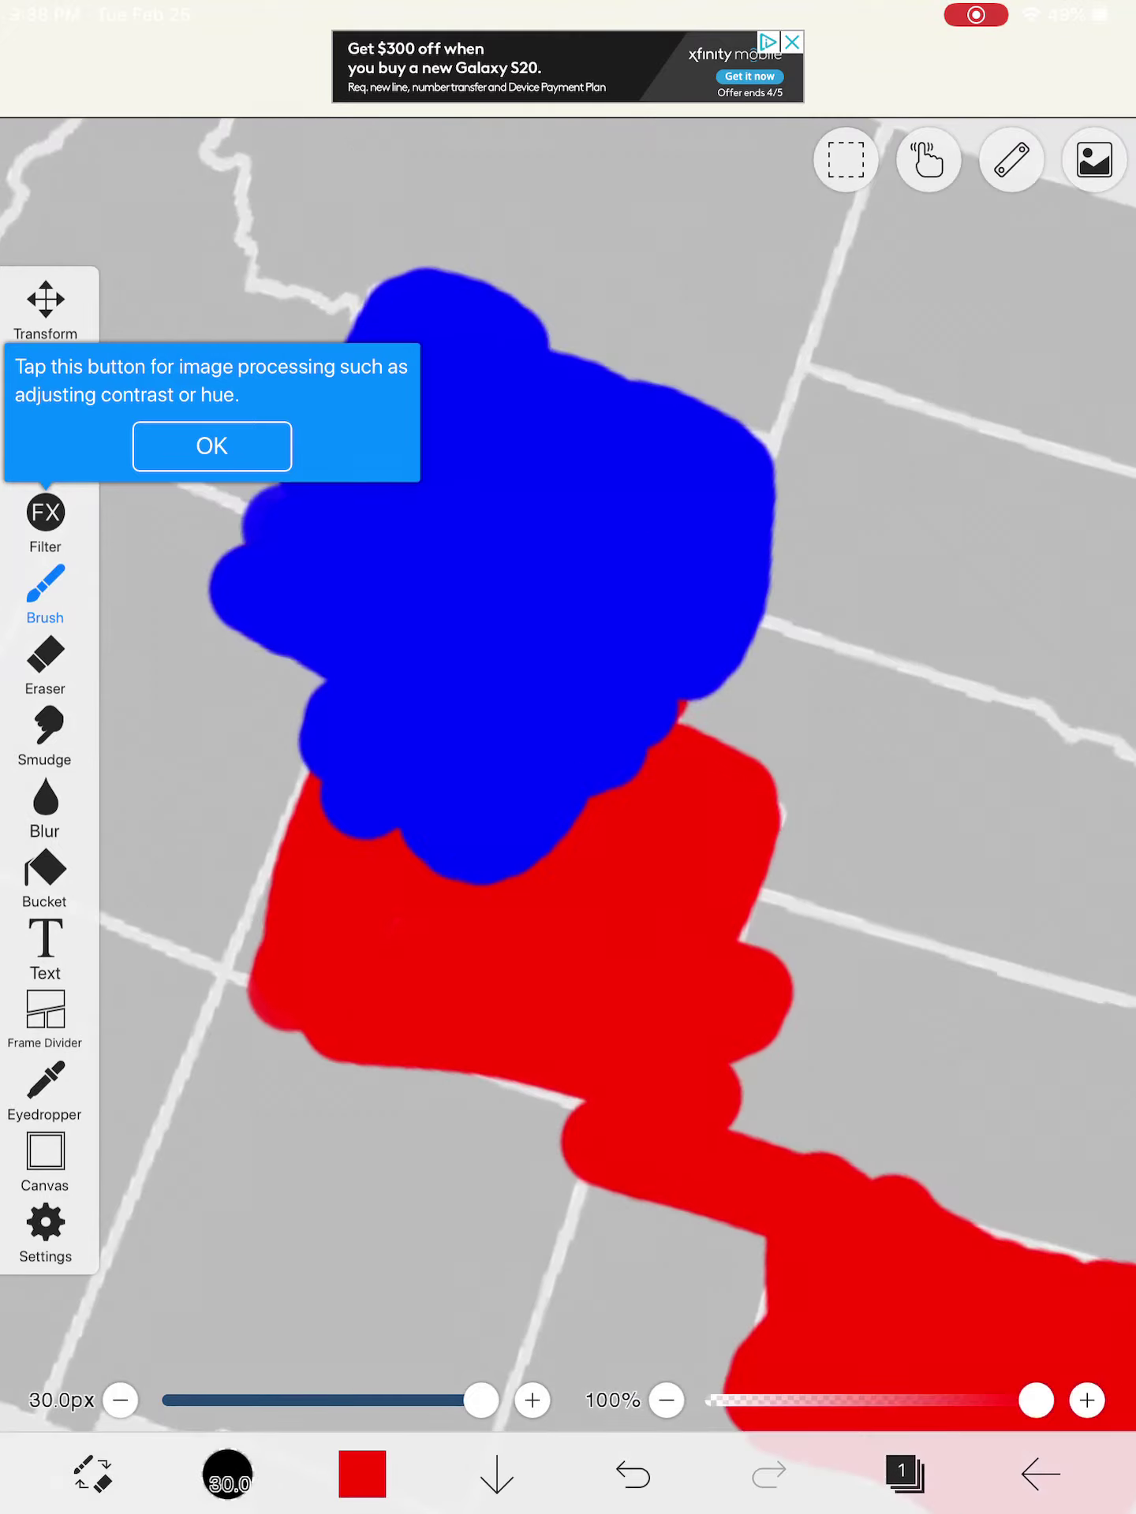
scroll(592, 591, "up", 3)
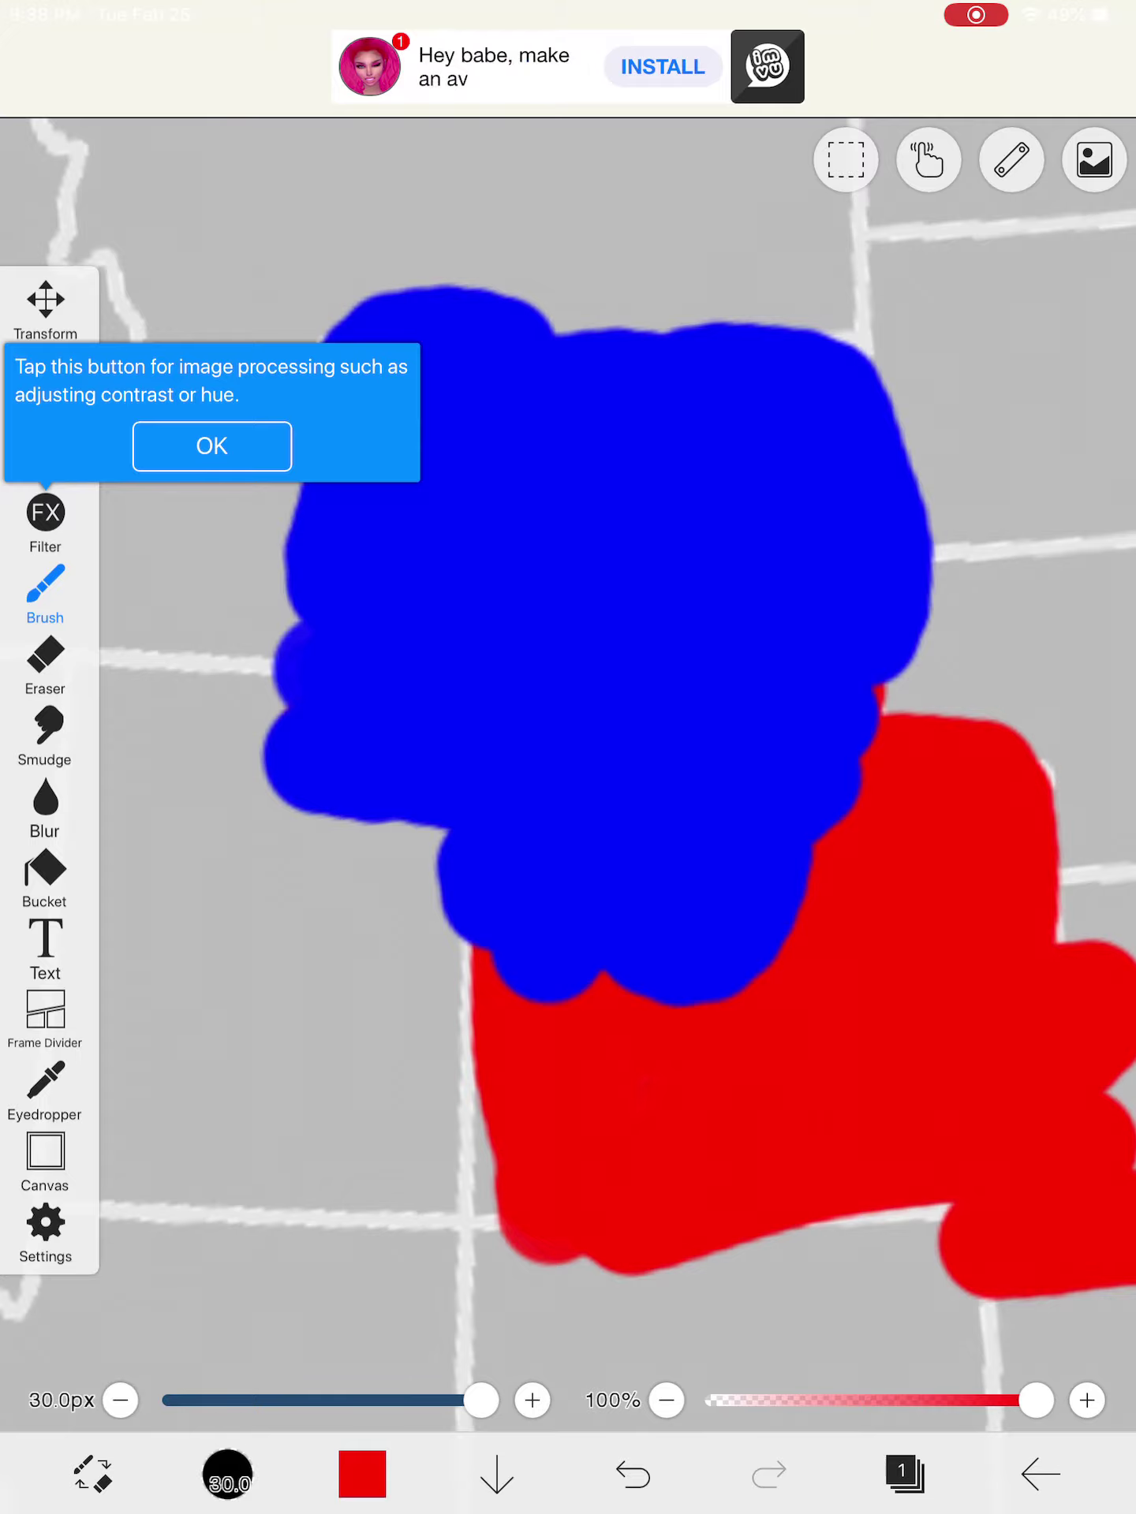
left_click_drag(509, 888, 601, 909)
- Cover the blue wedge, right side and remaining blue patches of the state with red
left_click_drag(682, 852, 810, 809)
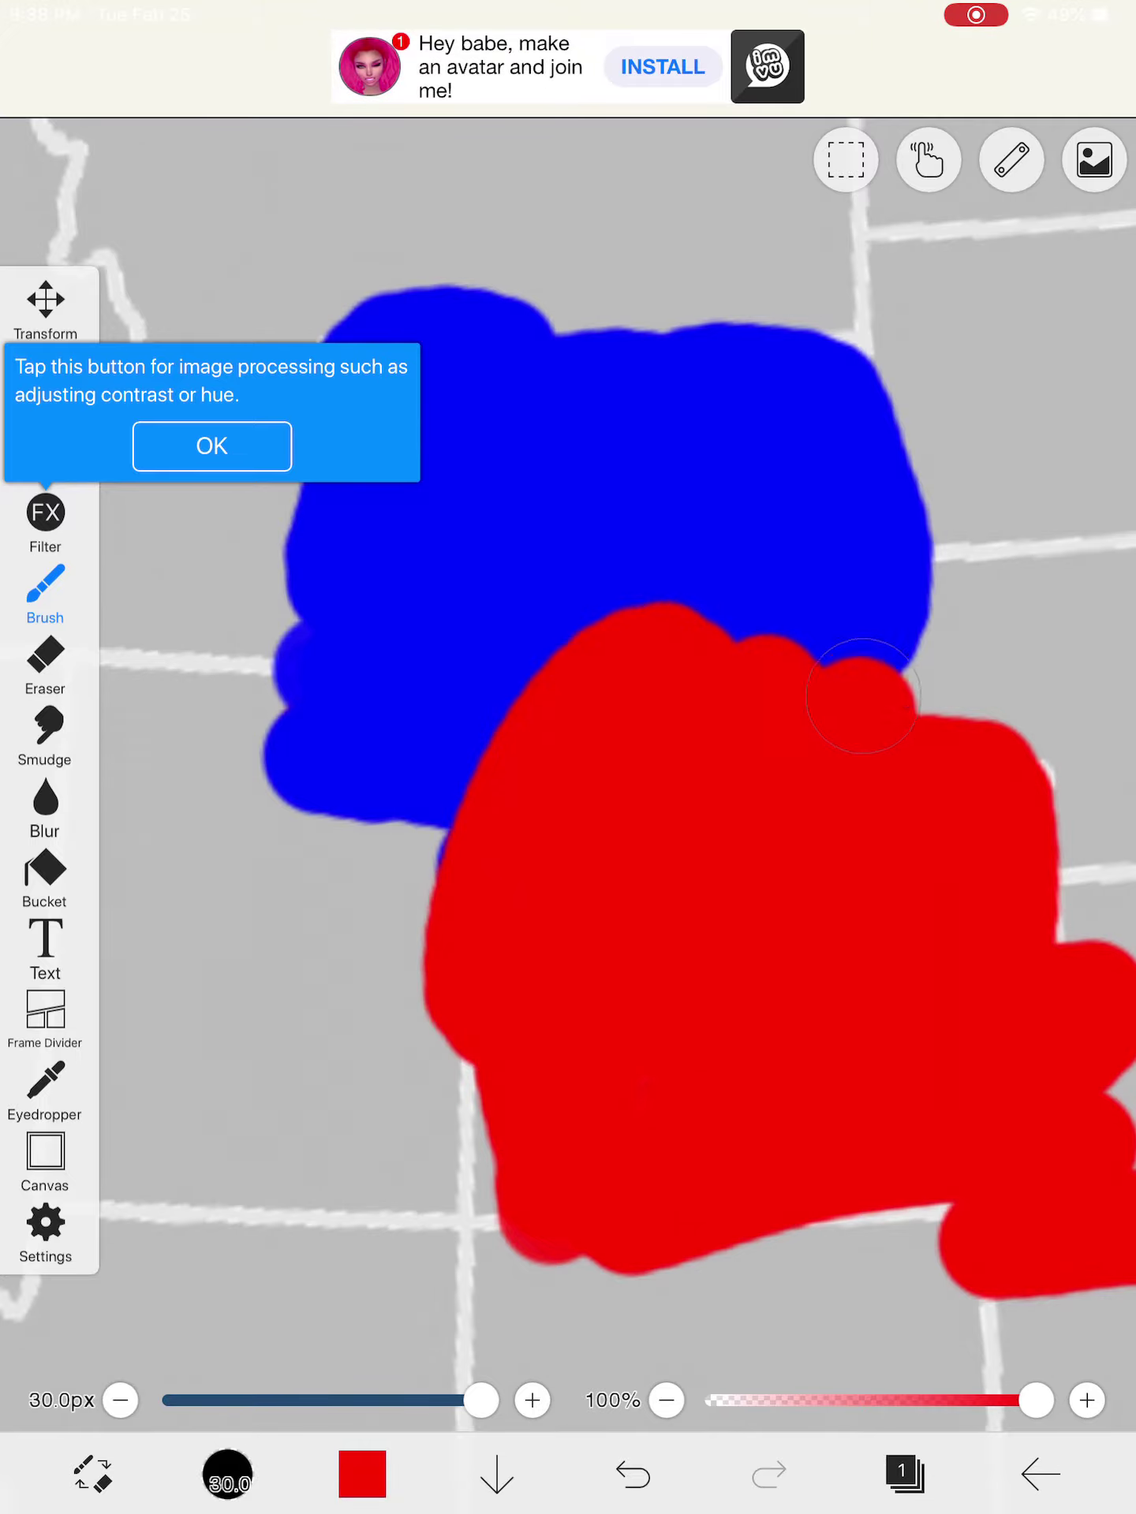
mouse_move(862, 698)
left_mouse_down()
mouse_move(899, 319)
mouse_move(768, 473)
mouse_move(853, 414)
mouse_move(663, 591)
mouse_move(379, 805)
mouse_move(285, 780)
mouse_move(638, 545)
left_mouse_up()
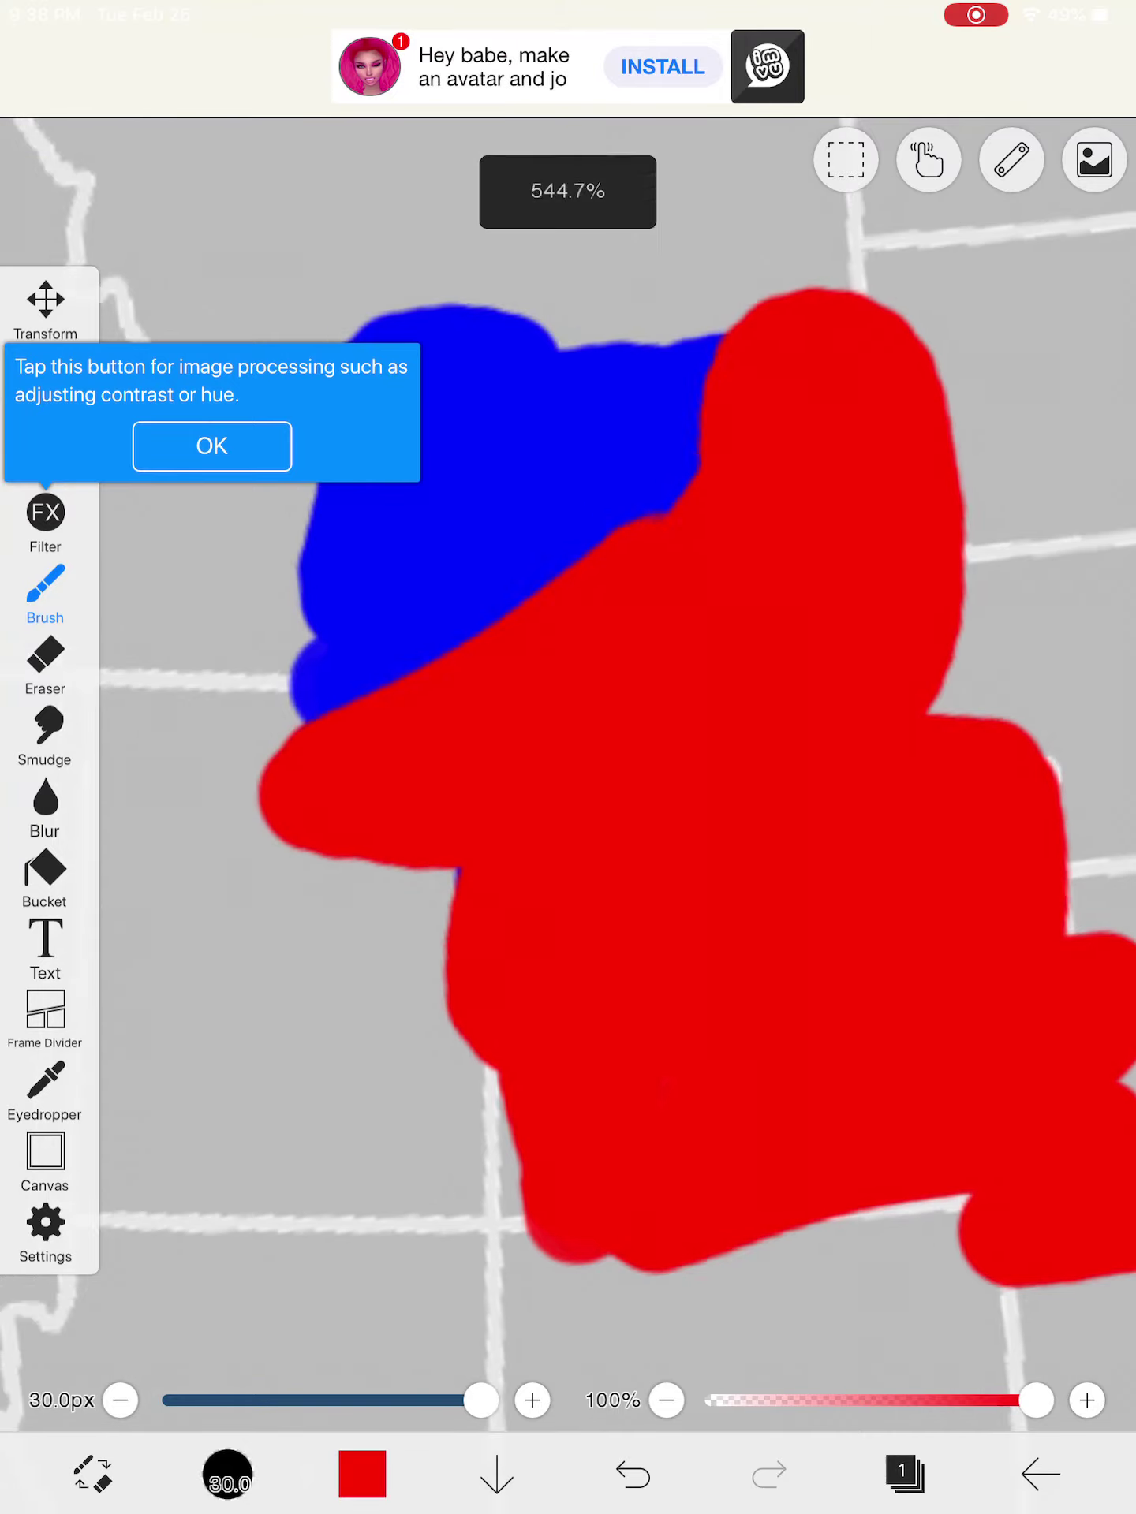
scroll(592, 710, "down", 8)
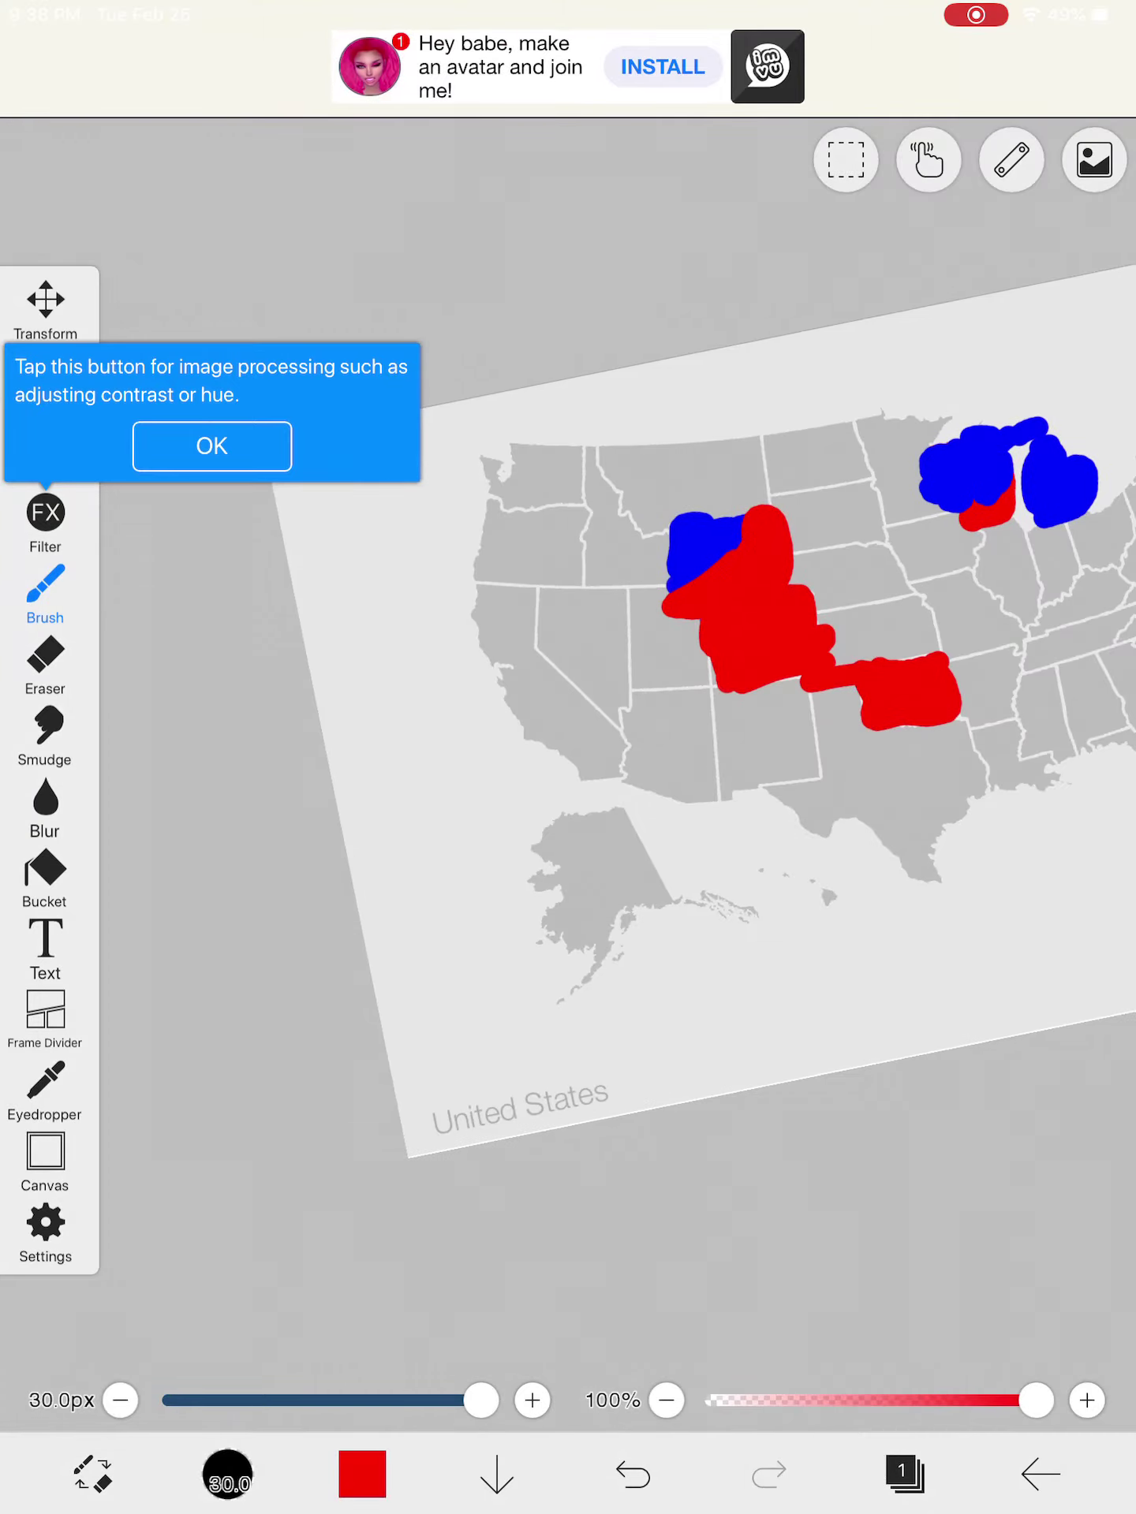
scroll(710, 568, "up", 8)
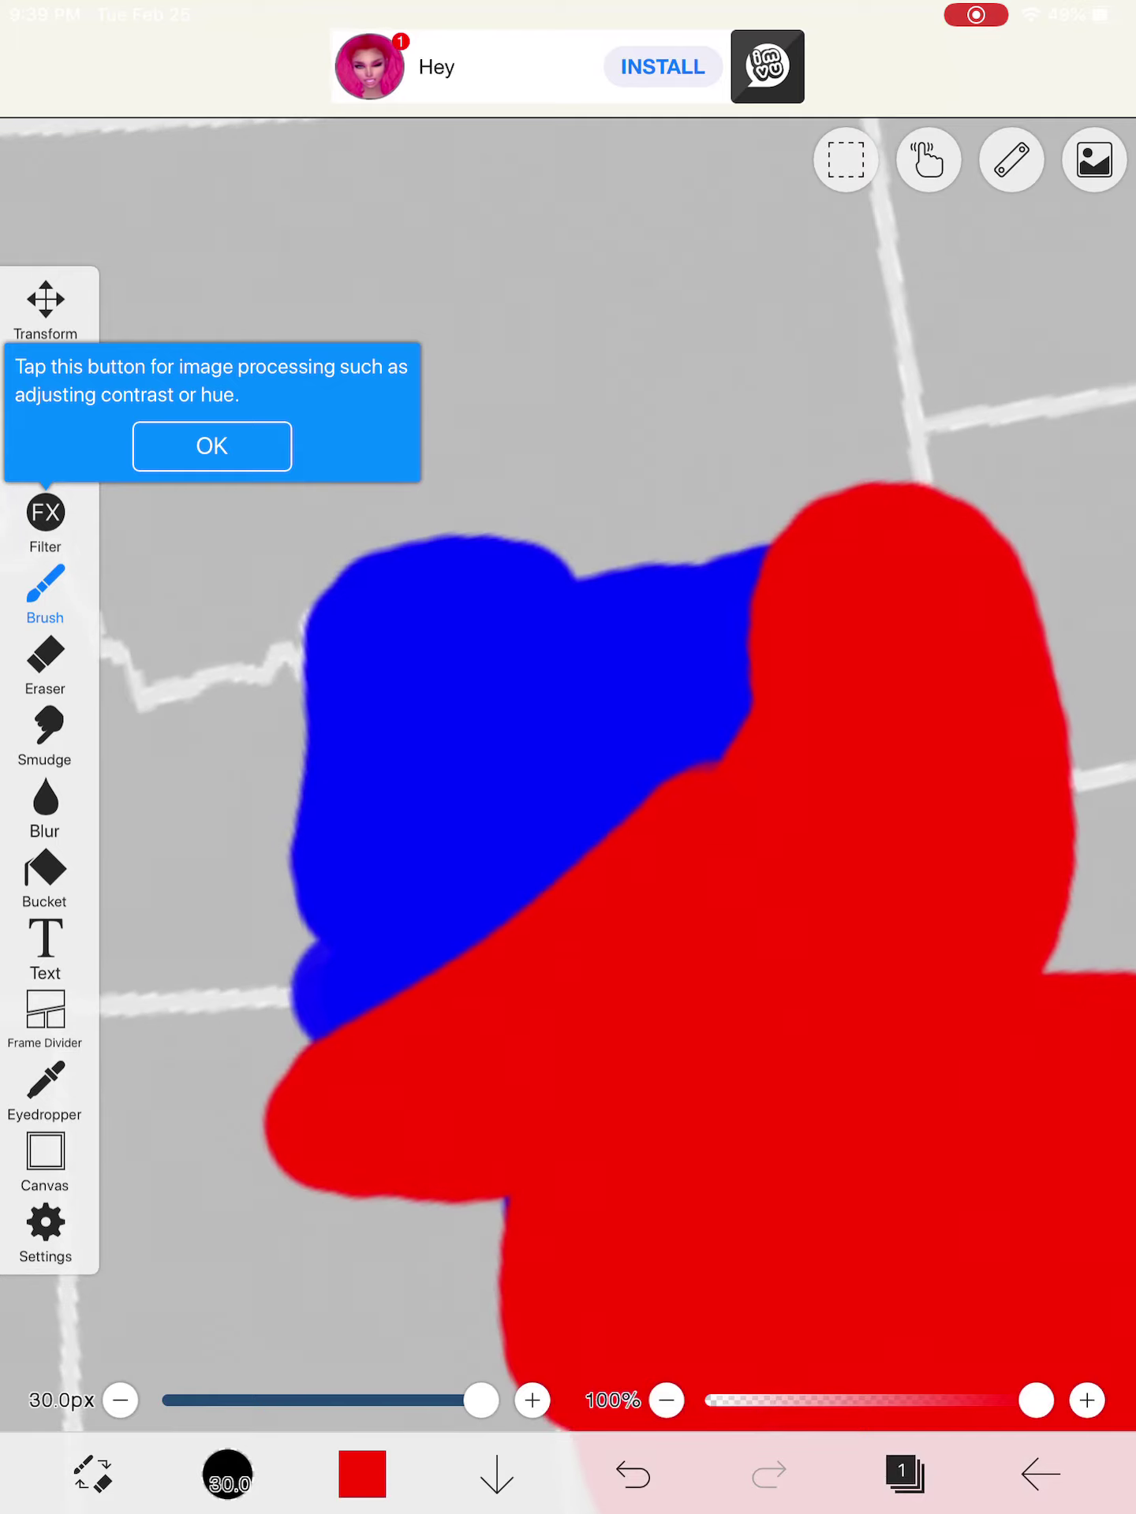
mouse_move(332, 959)
left_mouse_down()
mouse_move(568, 851)
mouse_move(772, 601)
left_mouse_up()
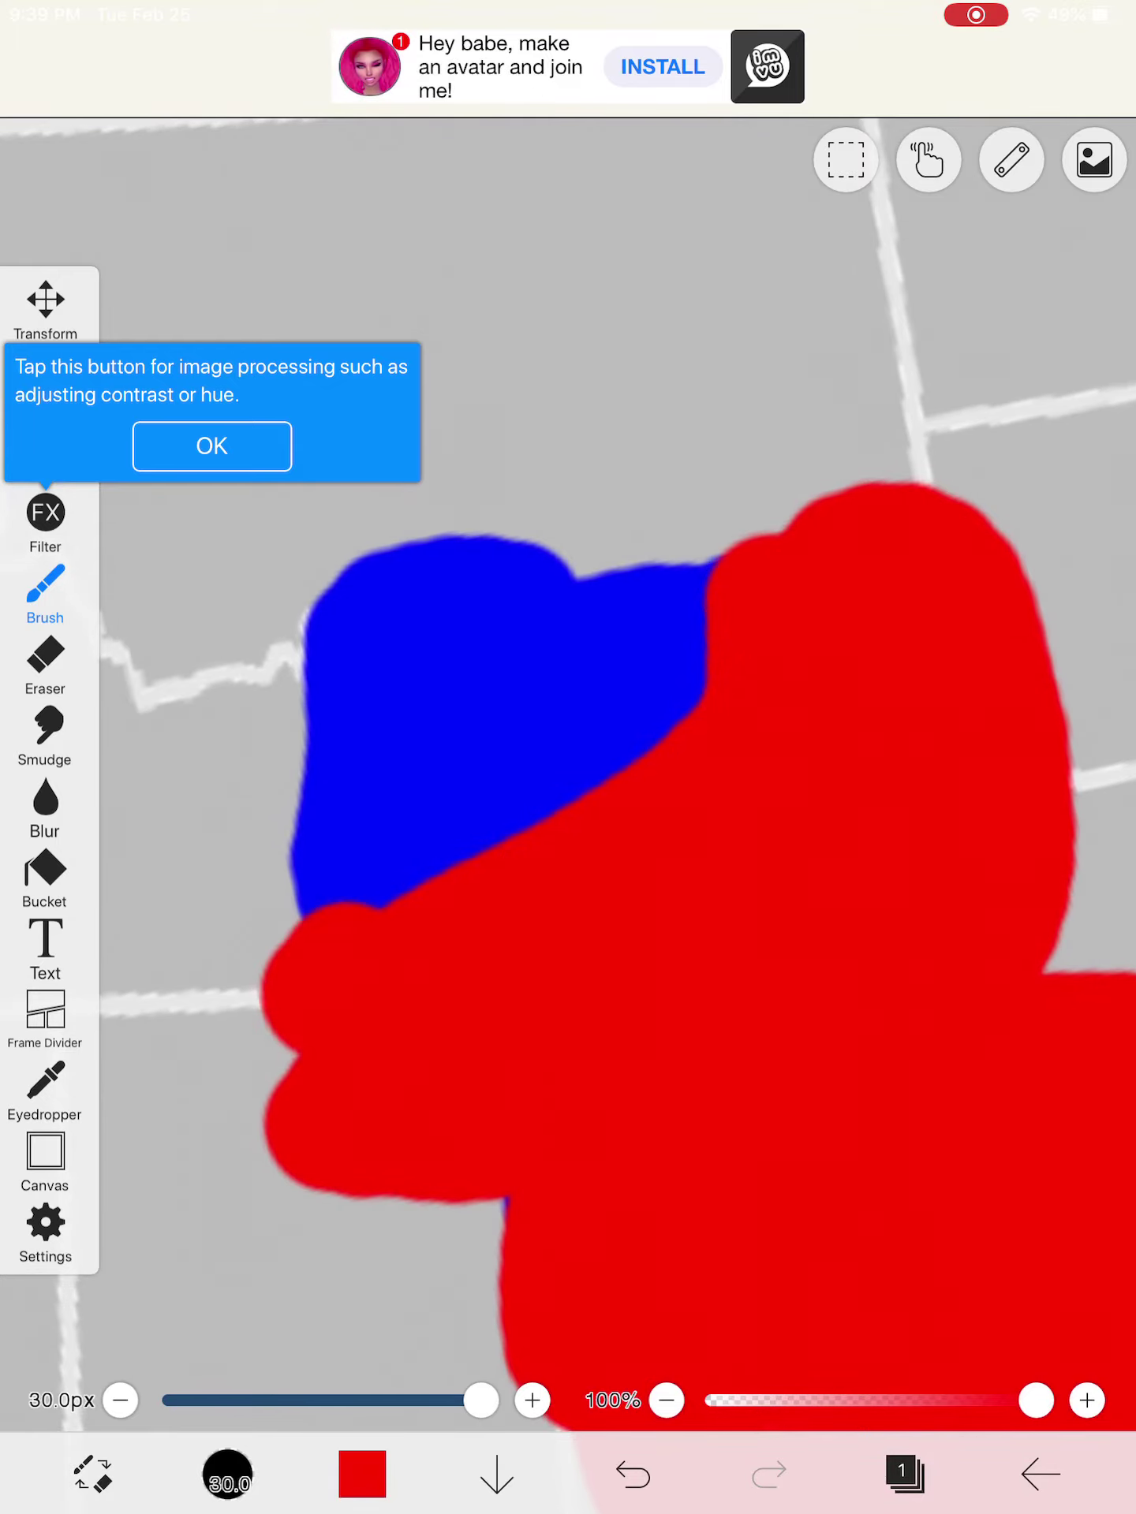
mouse_move(675, 657)
left_mouse_down()
mouse_move(532, 781)
mouse_move(331, 900)
left_mouse_up()
left_click_drag(617, 755, 684, 590)
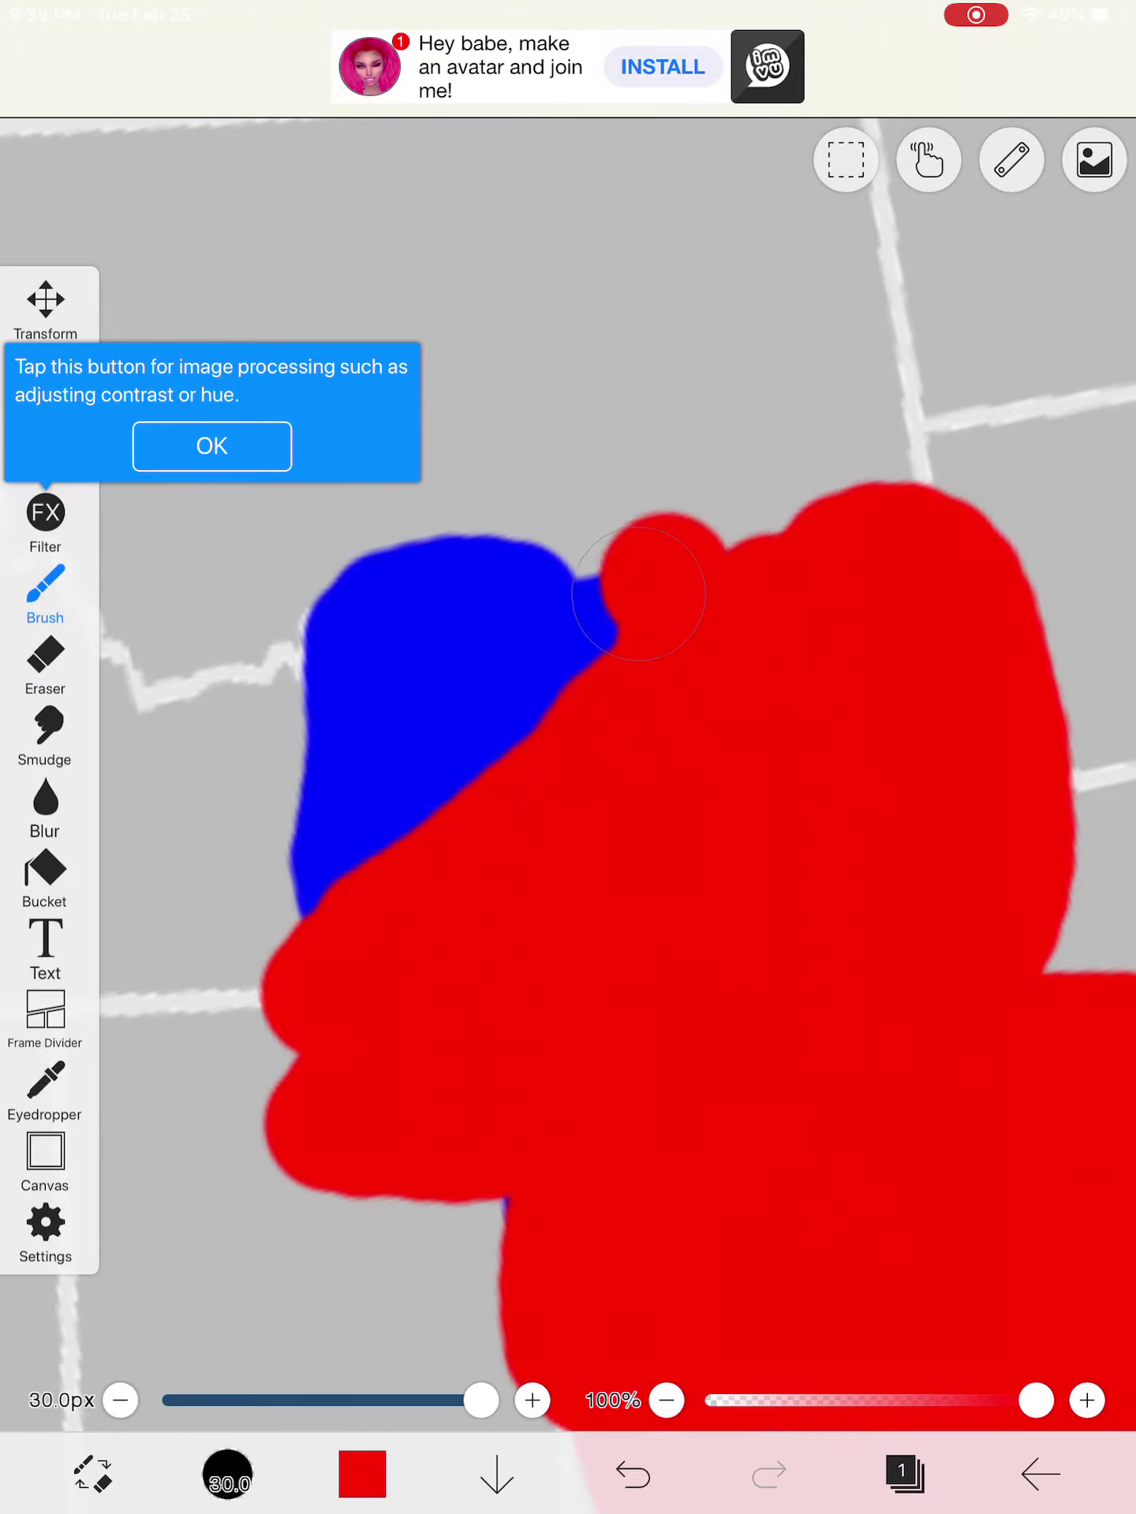
scroll(593, 768, "down", 5)
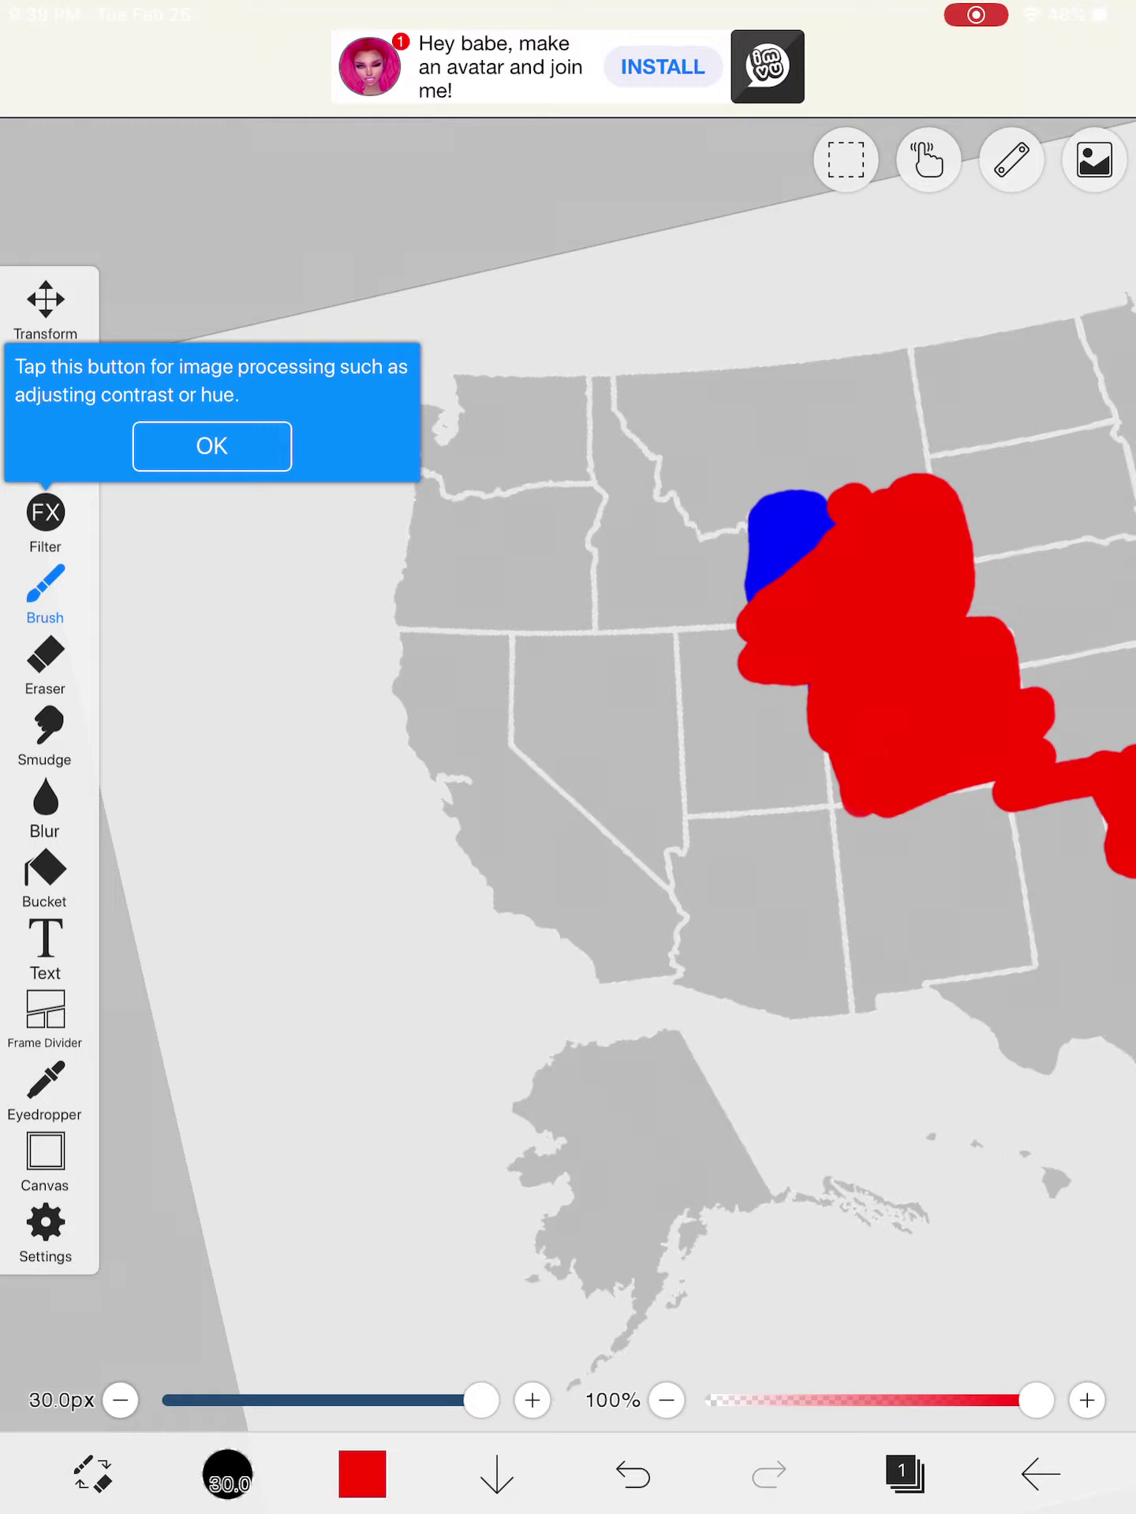
scroll(592, 770, "down", 3)
scroll(710, 591, "up", 5)
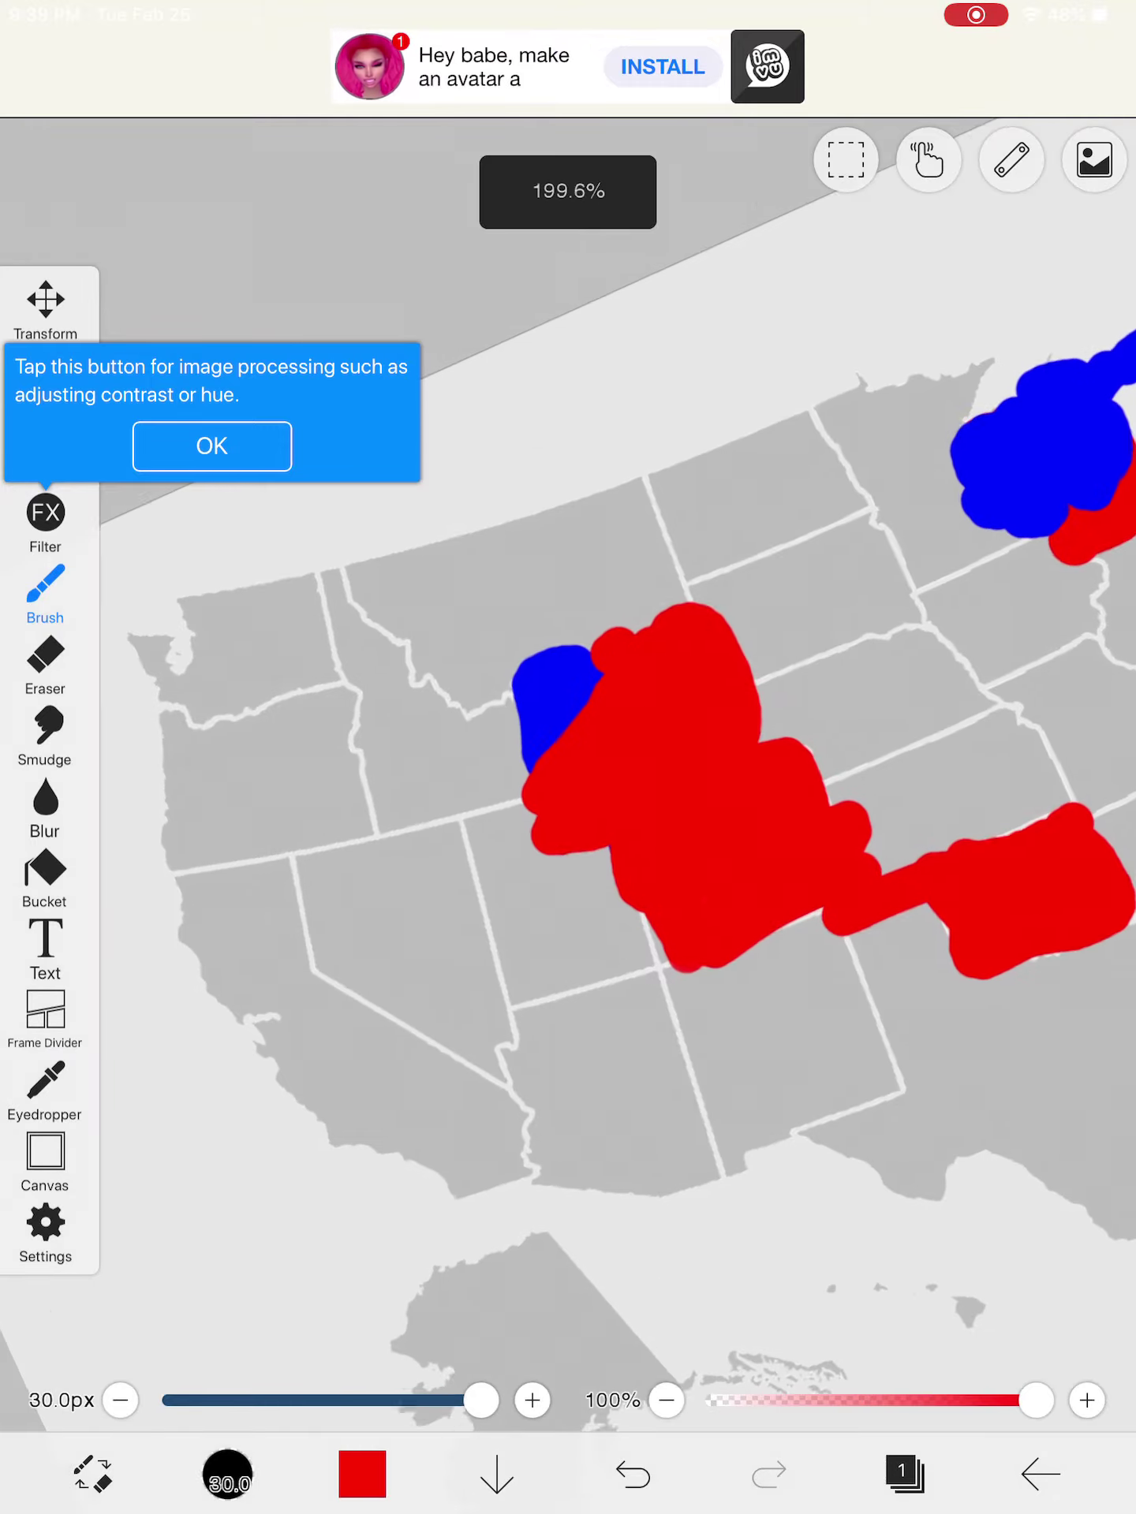
scroll(592, 710, "up", 5)
scroll(532, 710, "up", 4)
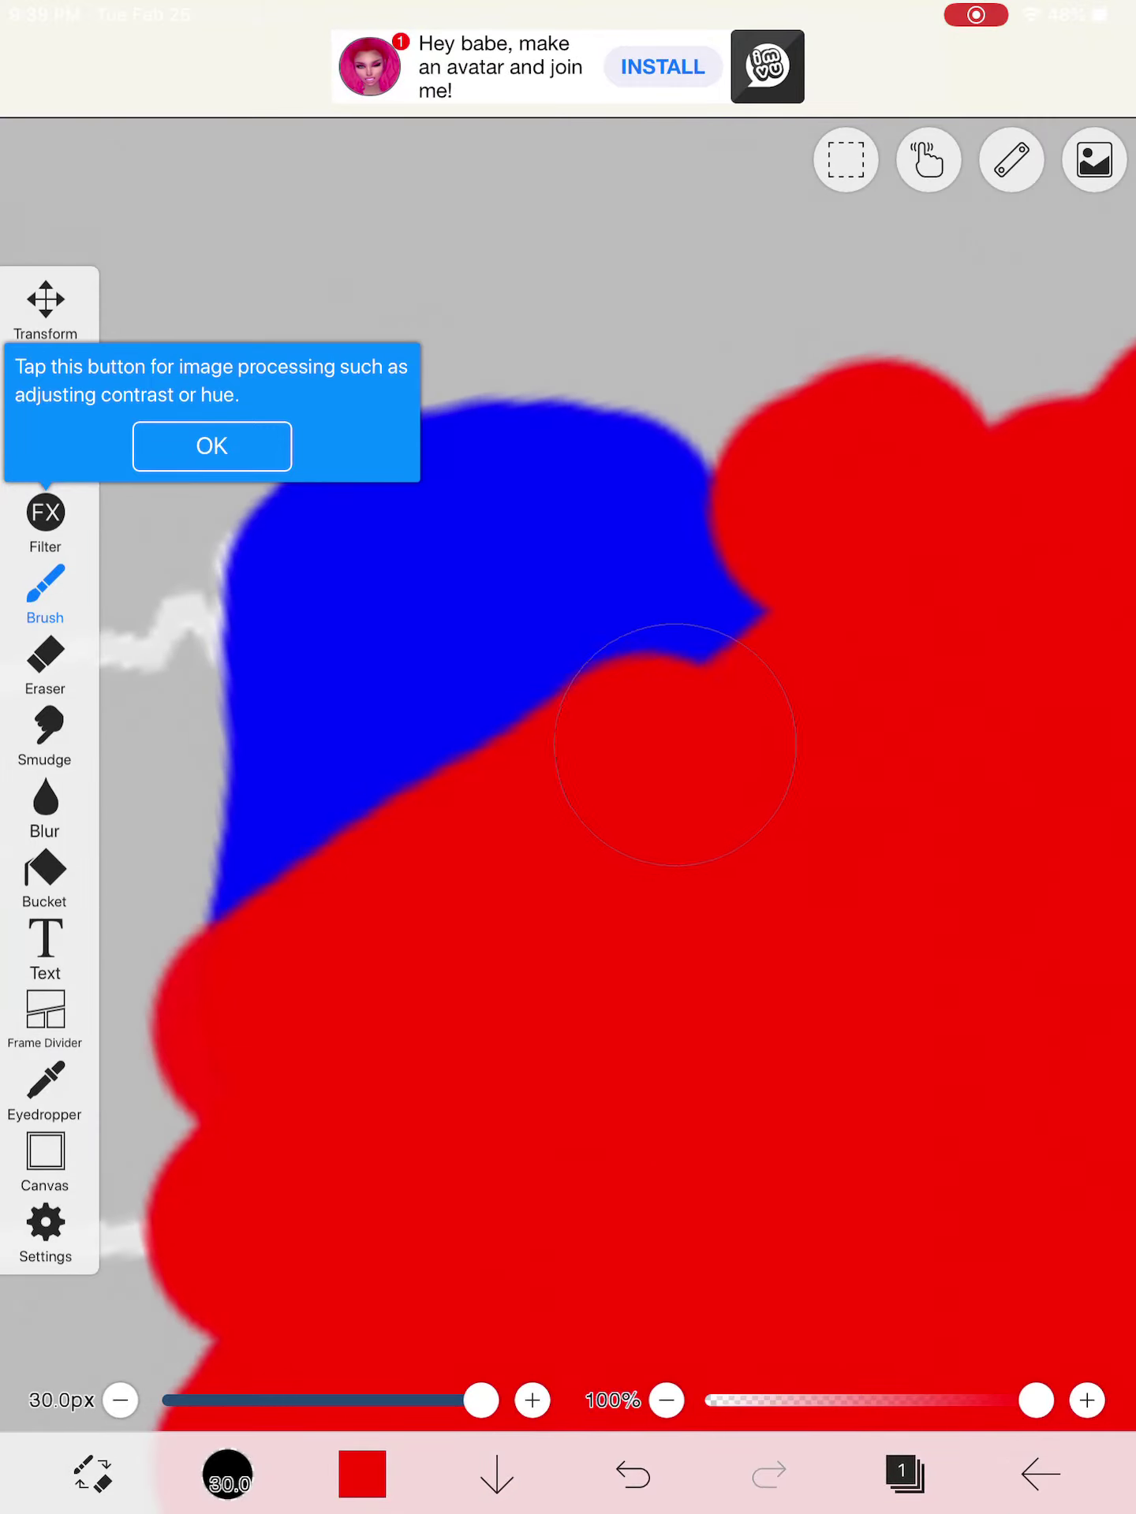